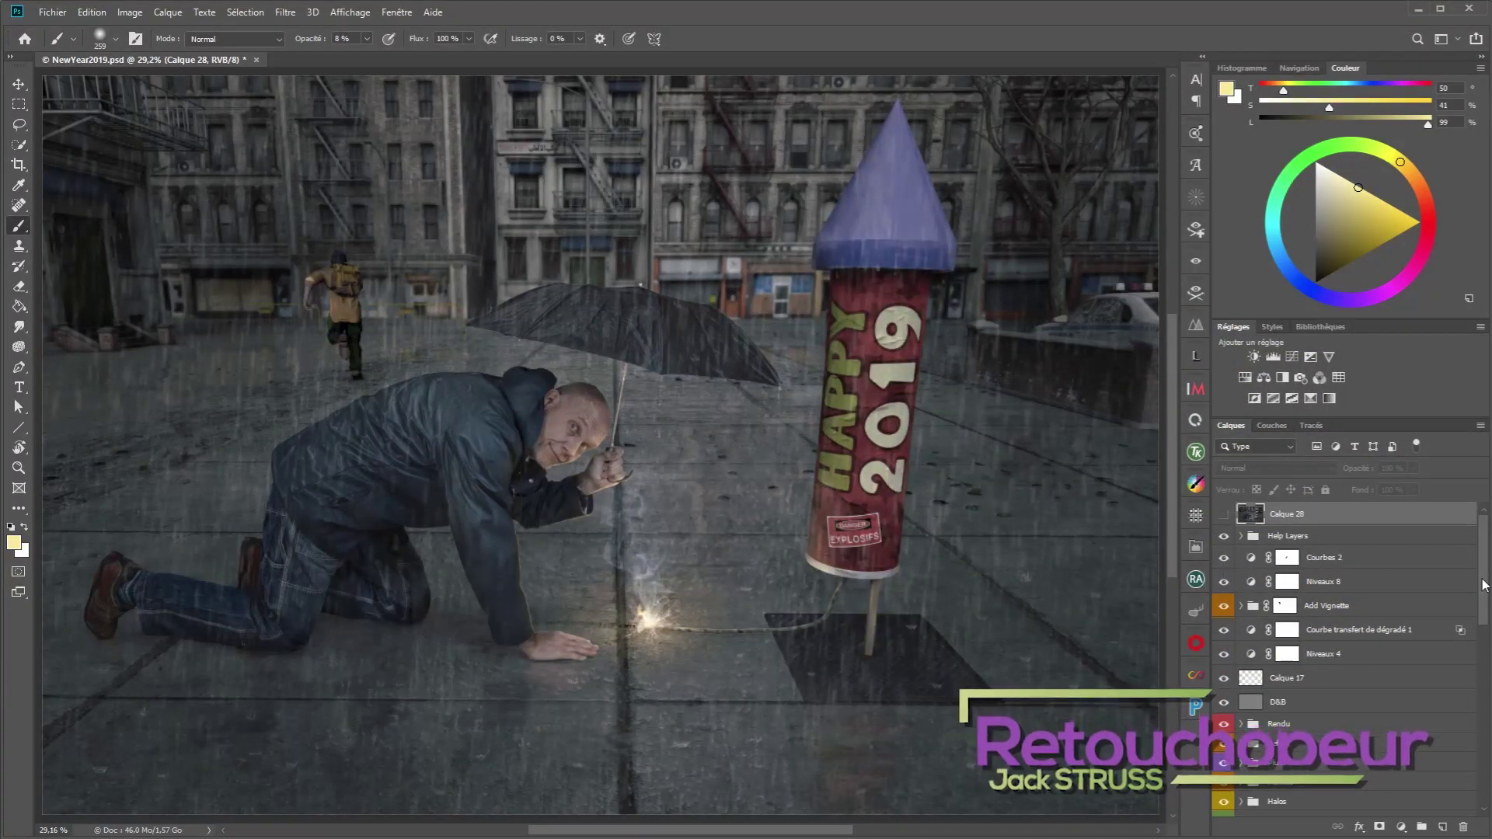
Step: Toggle the fuse glow and fuse flame layers off and on to compare the scene
{"action": "left_click_drag", "start_coordinate": [1484, 584], "coordinate": [1487, 642]}
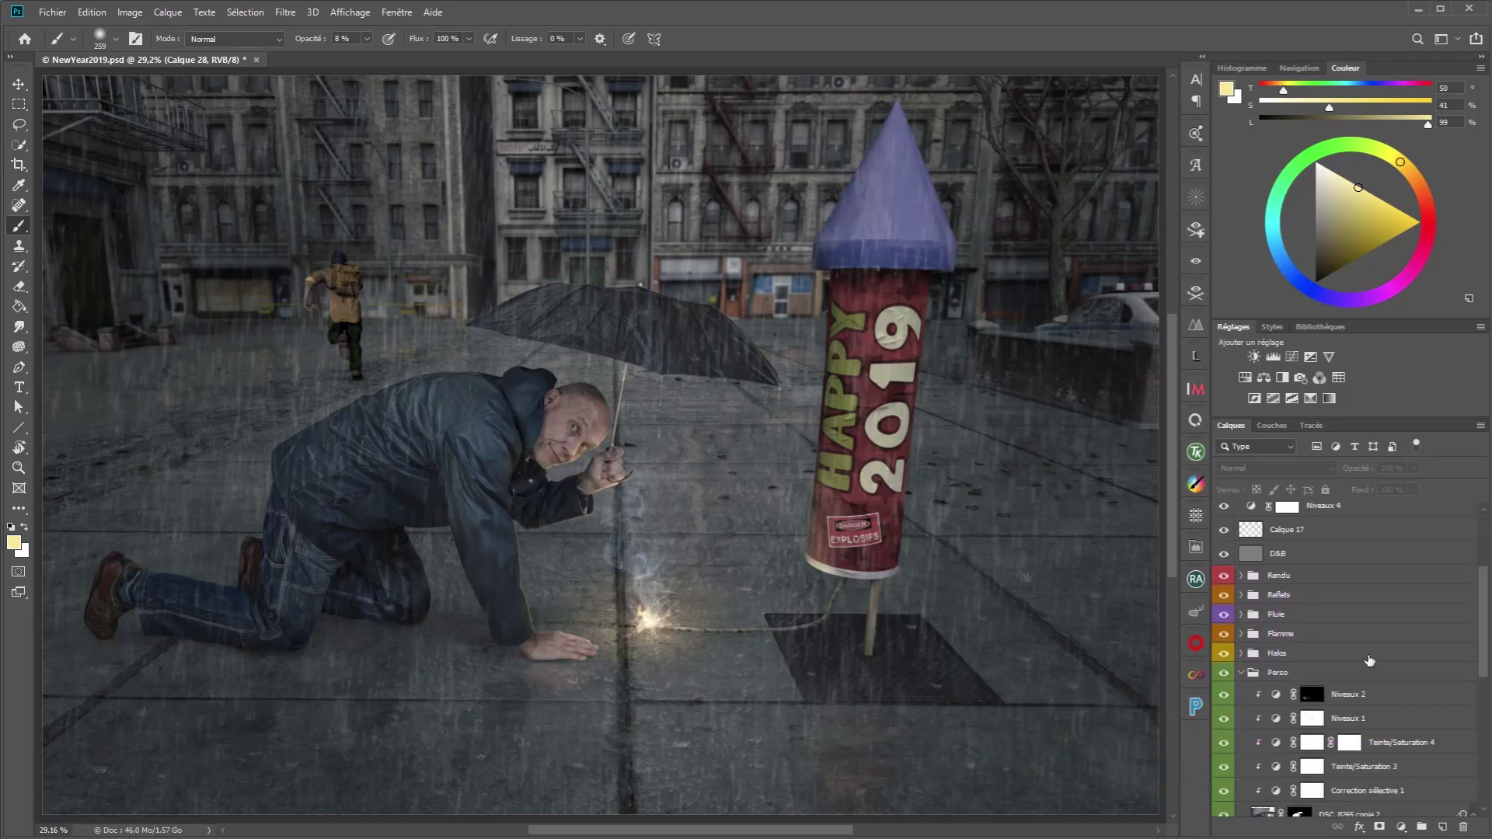
{"action": "left_click", "coordinate": [1225, 654]}
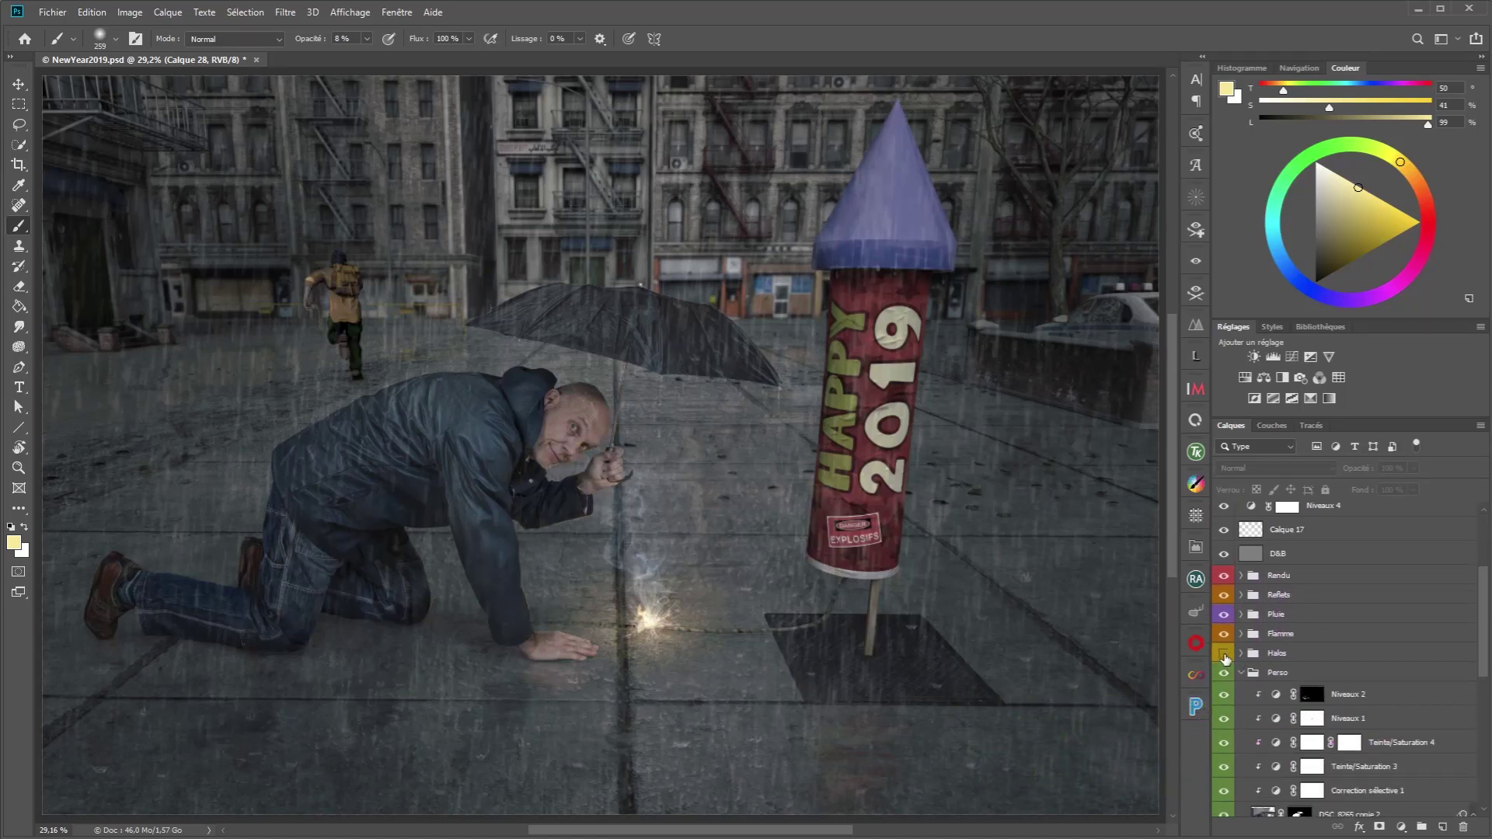
{"action": "left_click", "coordinate": [1225, 654]}
{"action": "left_click", "coordinate": [1225, 655]}
{"action": "left_click", "coordinate": [1224, 655]}
{"action": "left_click", "coordinate": [1225, 634]}
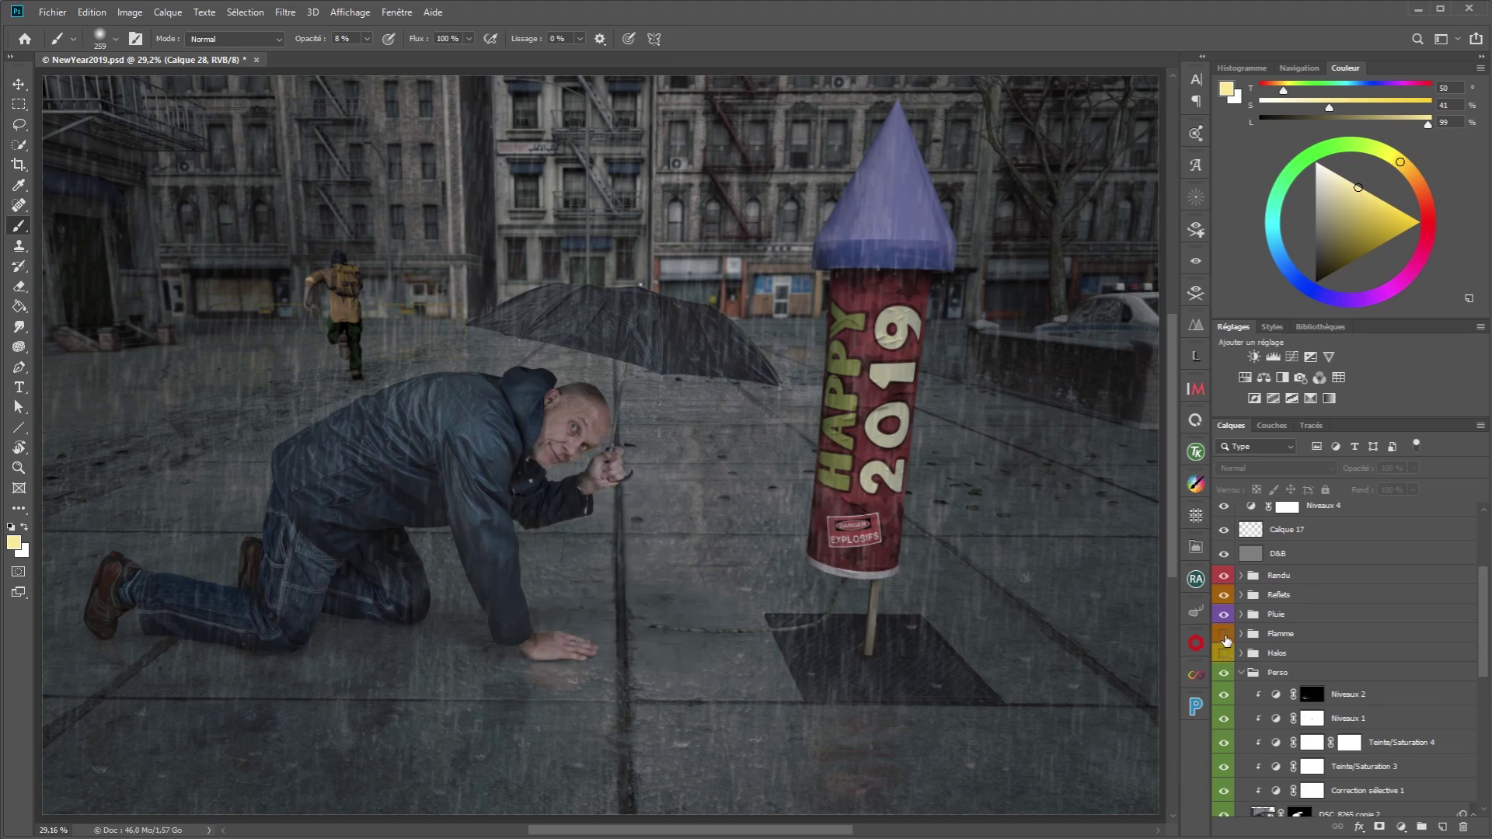
{"action": "left_click", "coordinate": [1224, 635]}
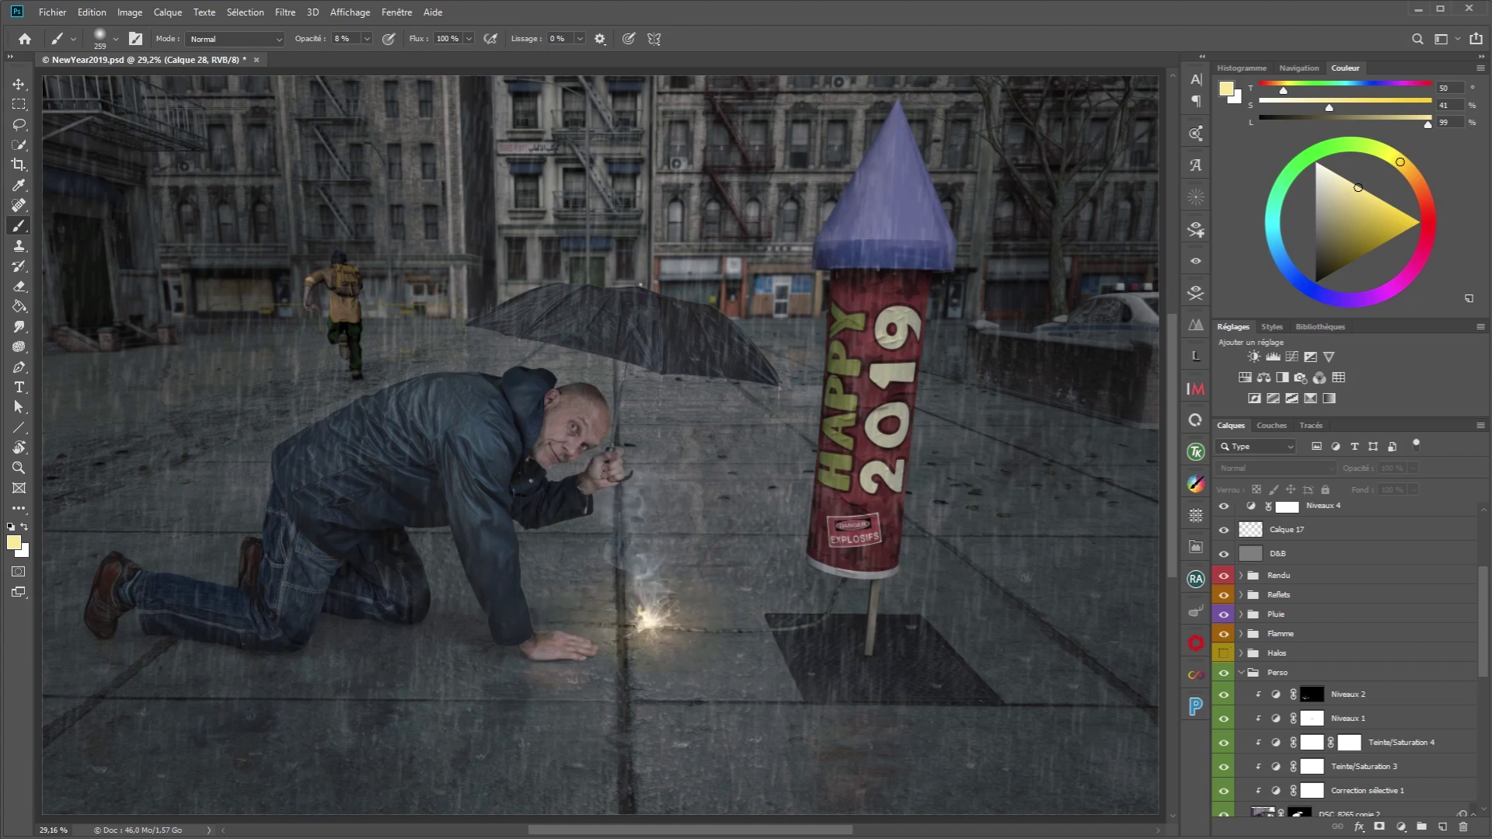
Step: Hide most layers to reveal the raw render, then show them all again
{"action": "left_click_drag", "start_coordinate": [1484, 632], "coordinate": [1484, 777]}
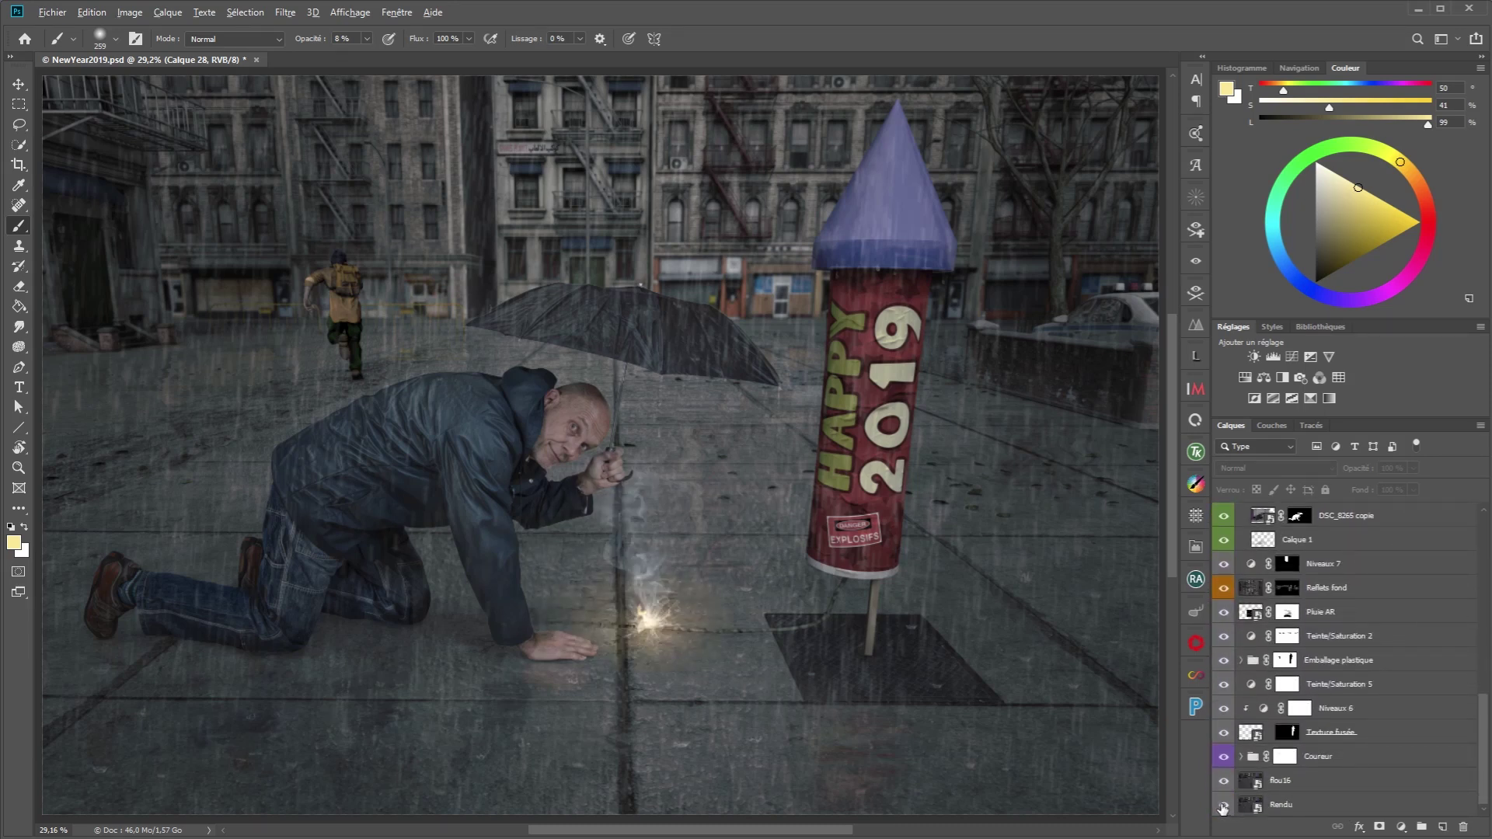
{"action": "left_click", "coordinate": [1223, 805], "text": "alt"}
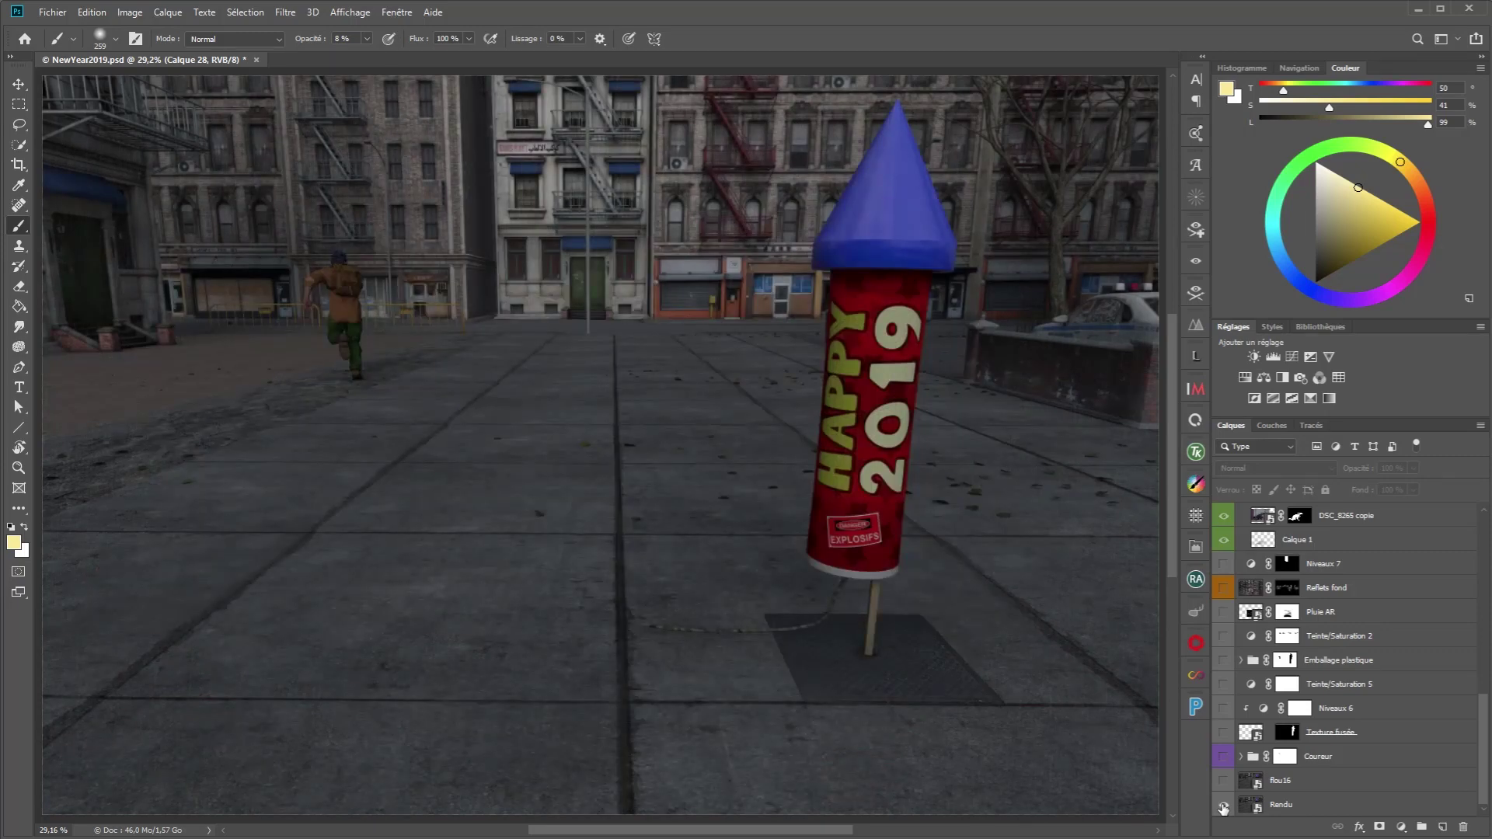
{"action": "left_click", "coordinate": [1223, 808], "text": "alt"}
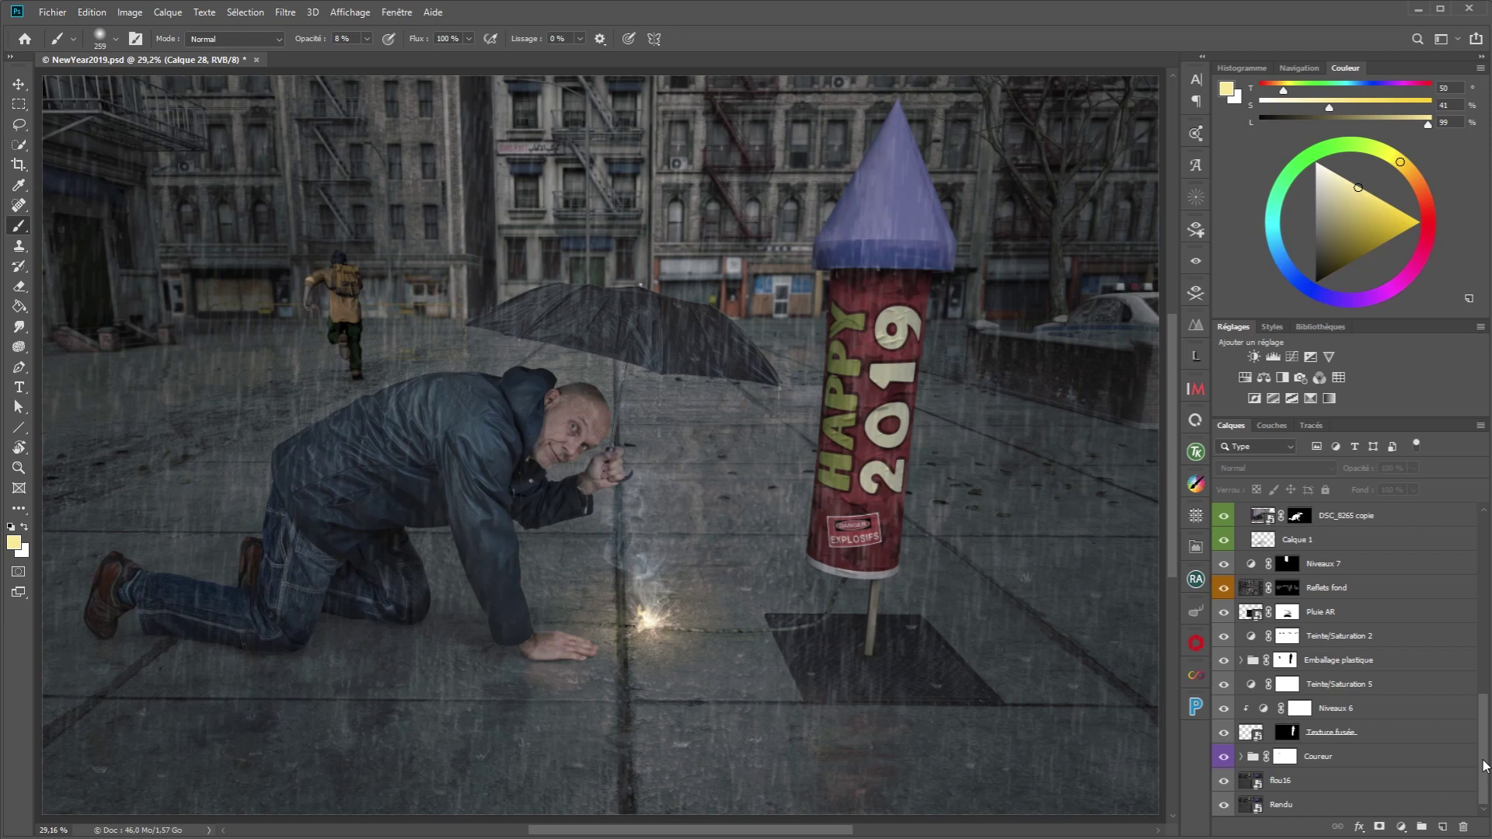
{"action": "left_click_drag", "start_coordinate": [1486, 765], "coordinate": [1487, 665]}
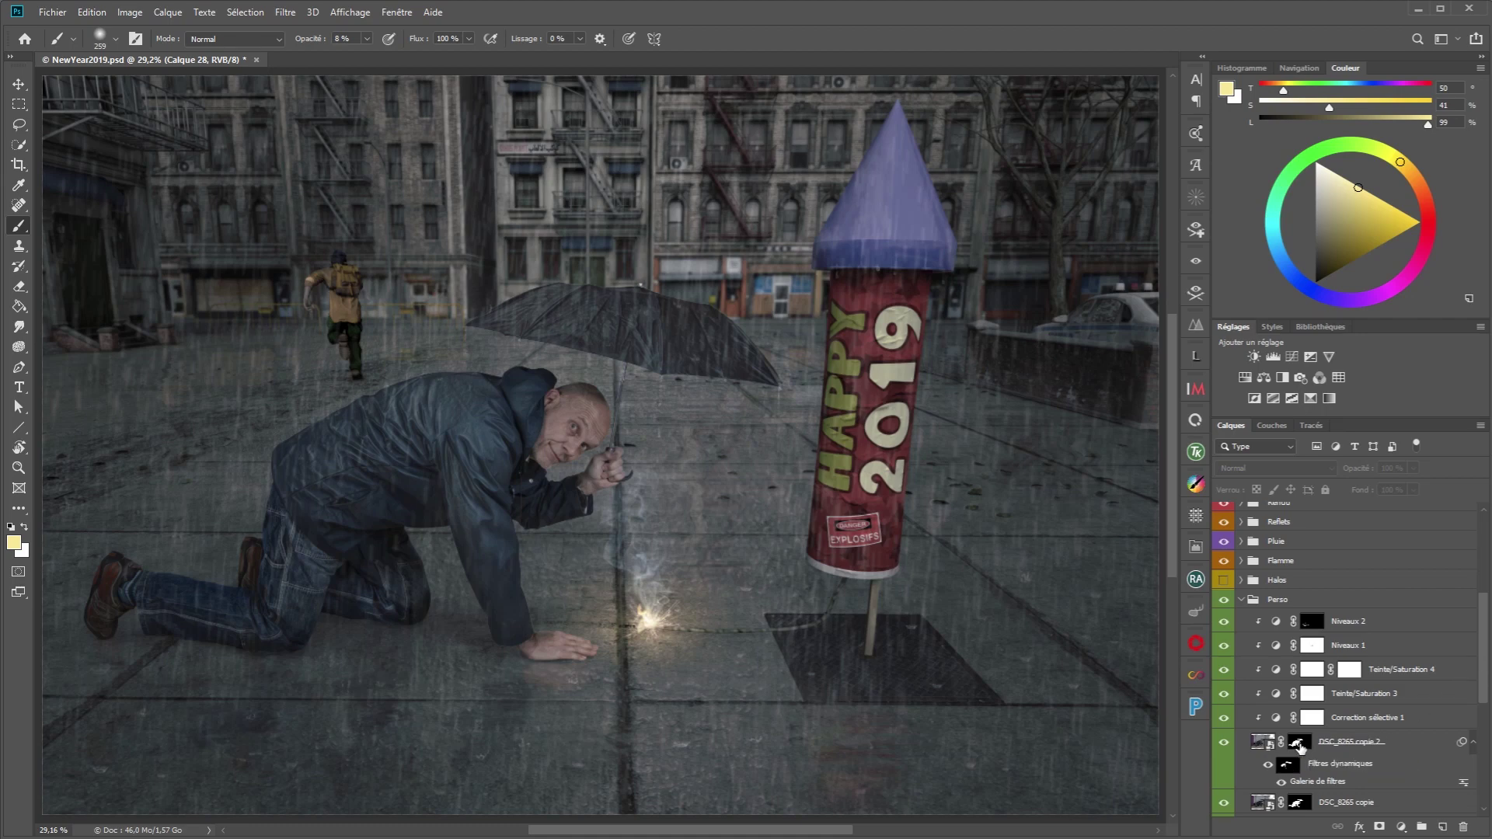
Step: Disable the mask, toggle smart filters on DSC_8265 copie 2, then re-enable the mask
{"action": "left_click", "coordinate": [1301, 746], "text": "shift"}
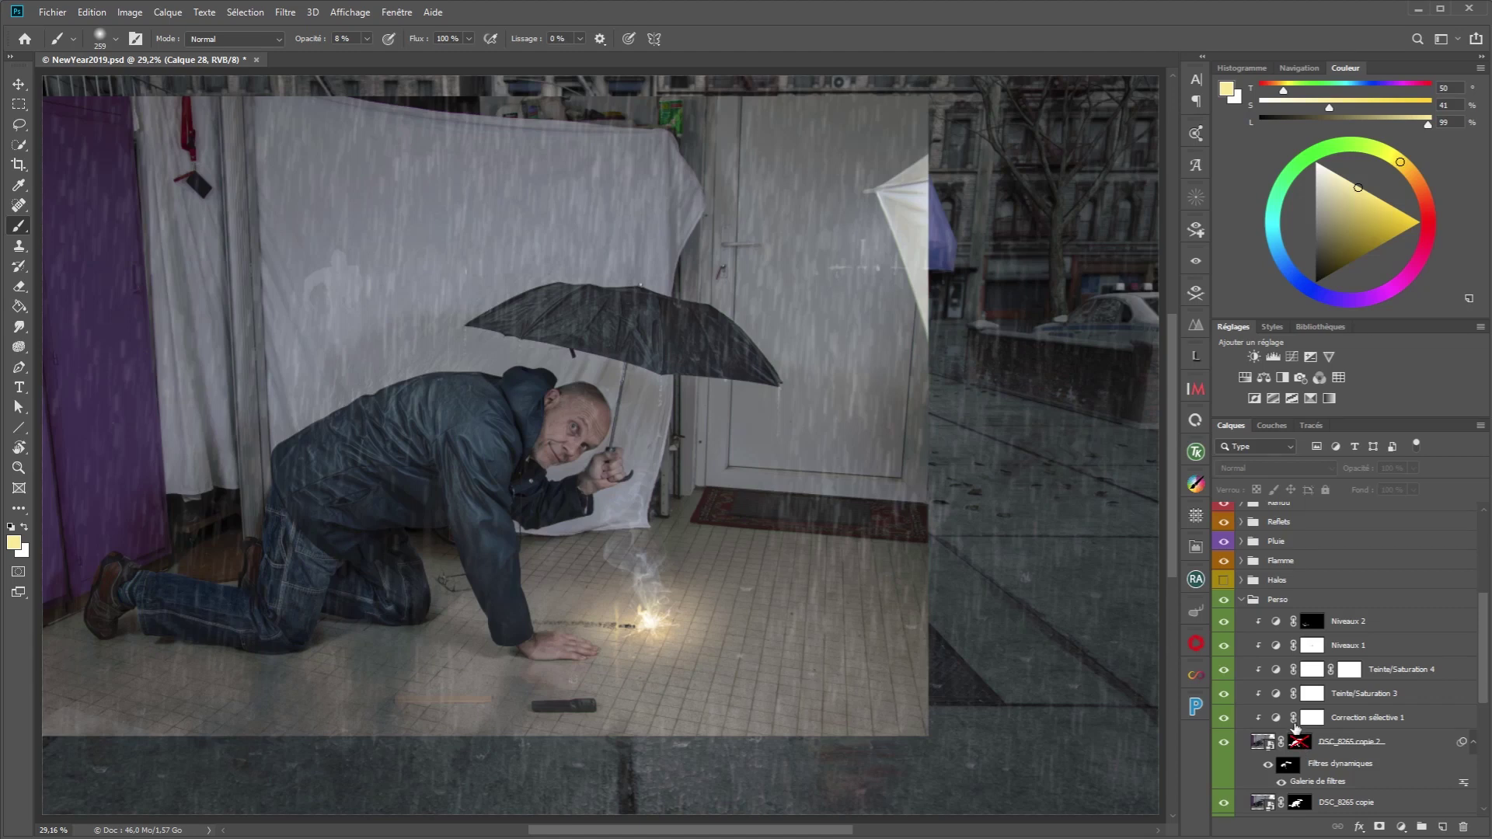
{"action": "left_click", "coordinate": [1274, 770]}
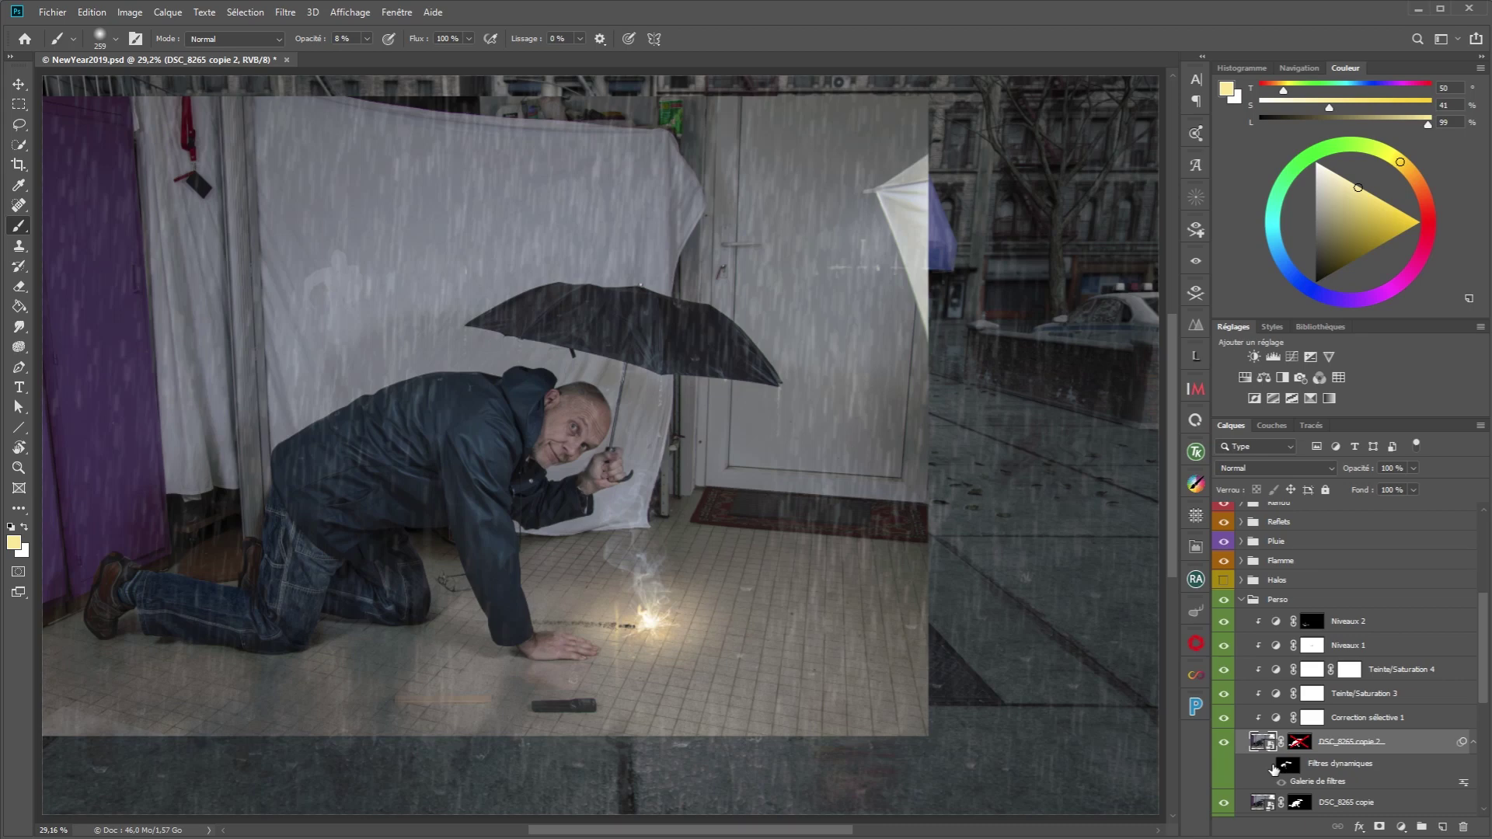
{"action": "left_click", "coordinate": [1270, 766]}
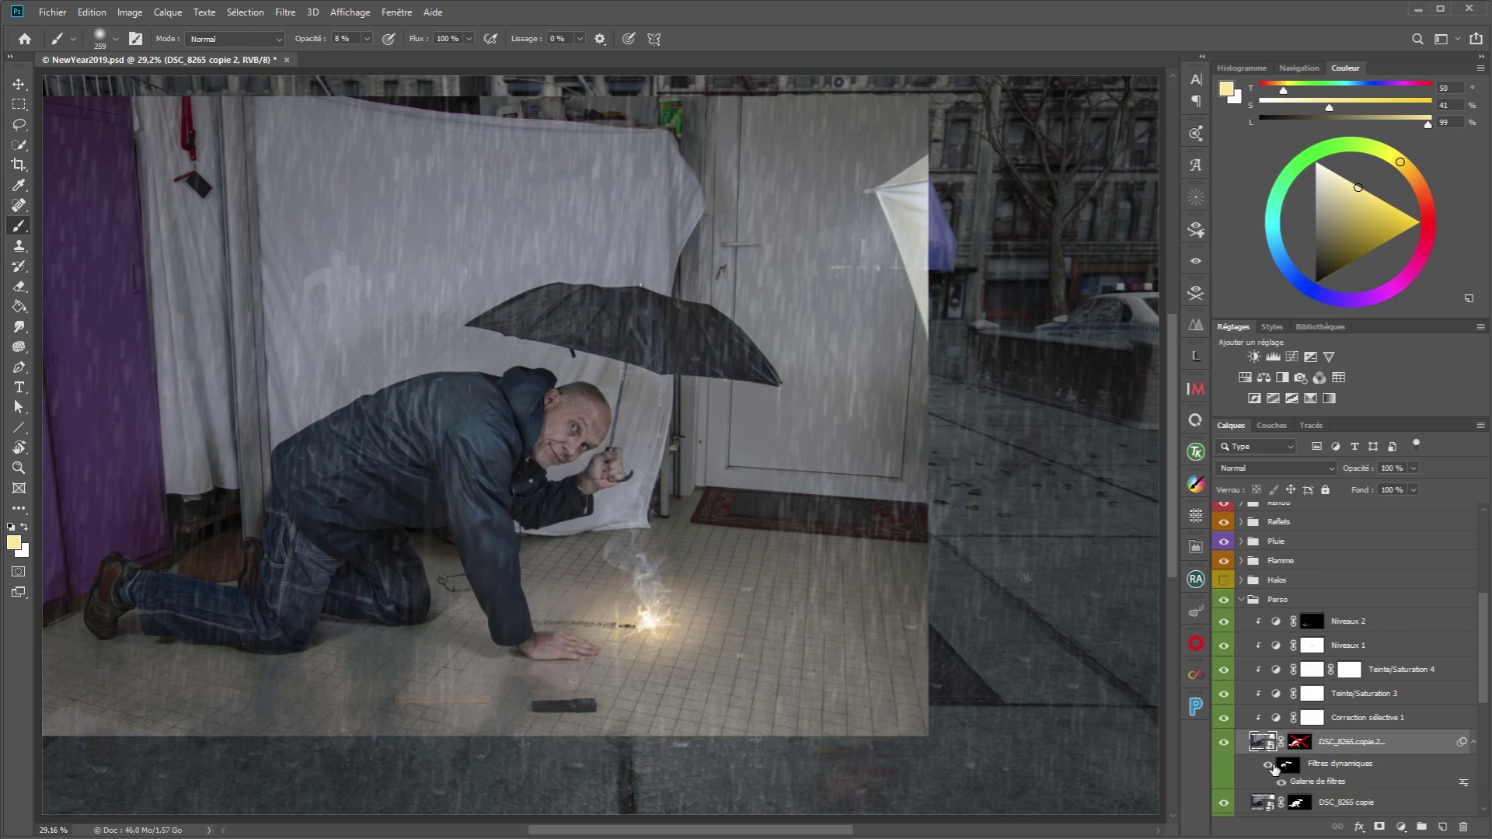
{"action": "left_click", "coordinate": [1305, 749], "text": "shift"}
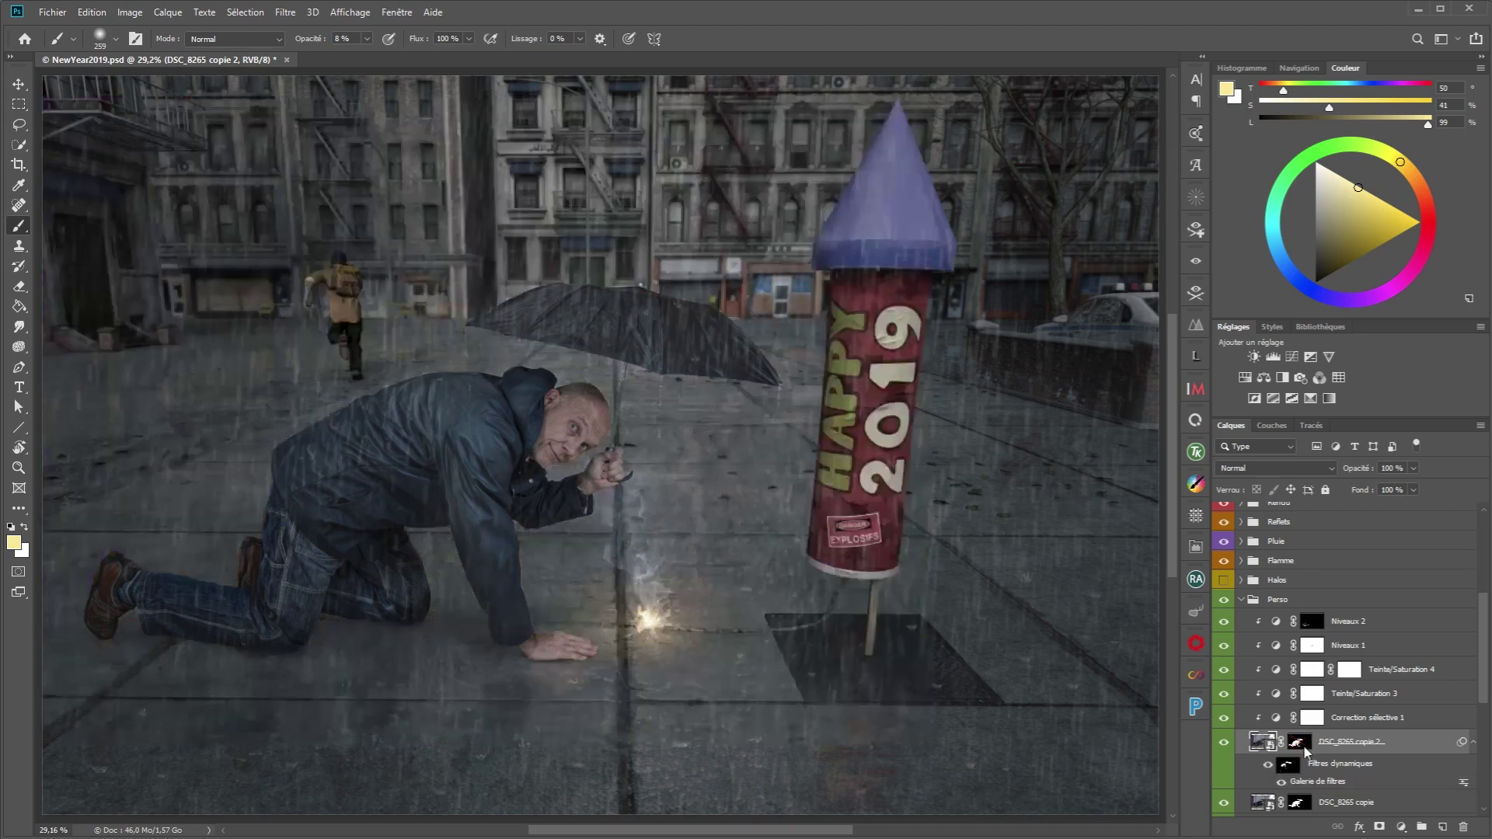
Step: Zoom and pan the view onto the man's hand and the fuse
{"action": "scroll", "coordinate": [1309, 622], "scroll_direction": "up", "scroll_amount": 2}
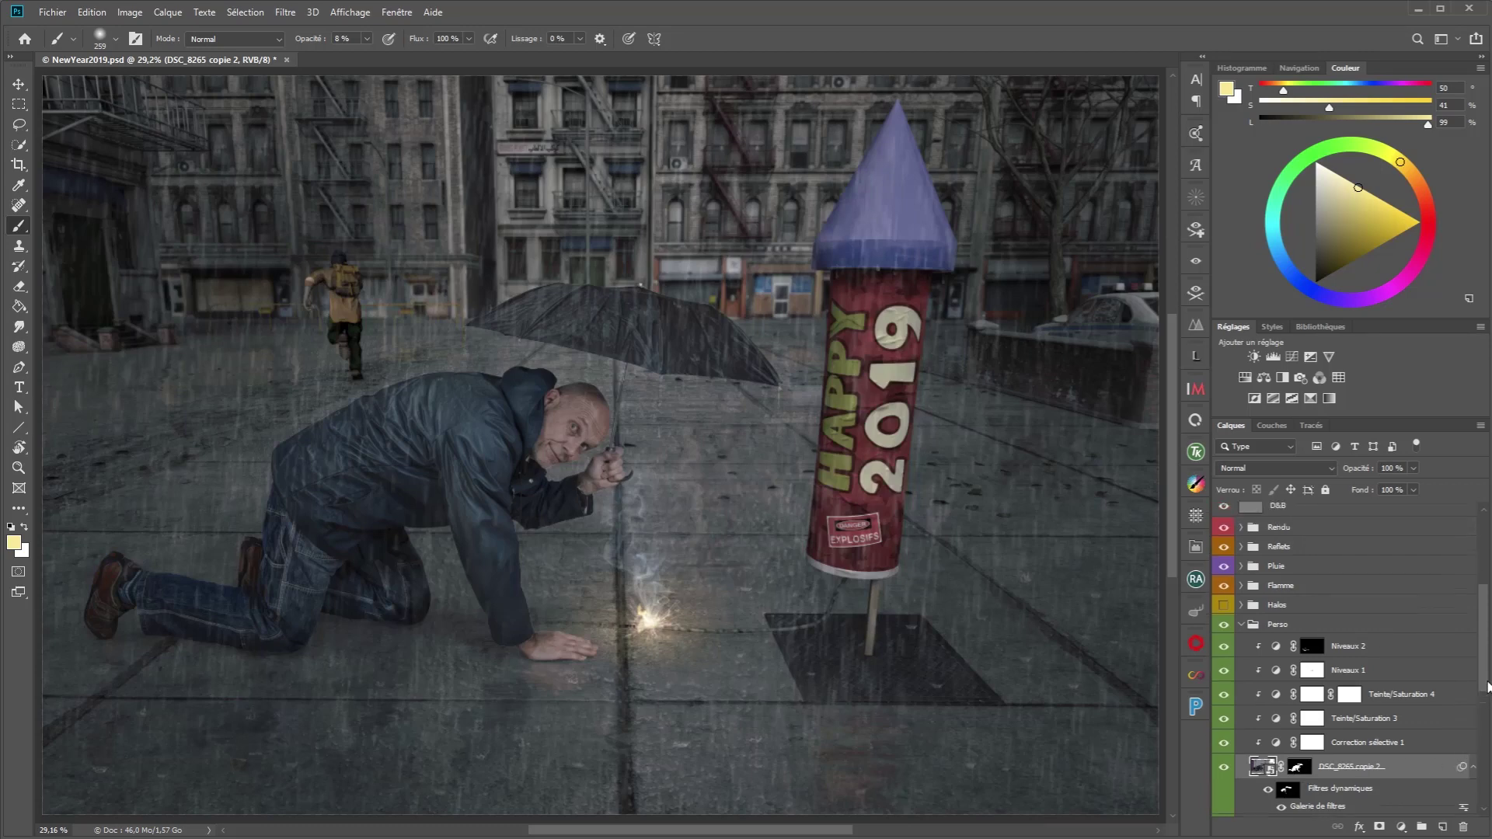
{"action": "scroll", "coordinate": [1309, 622], "scroll_direction": "up", "scroll_amount": 3}
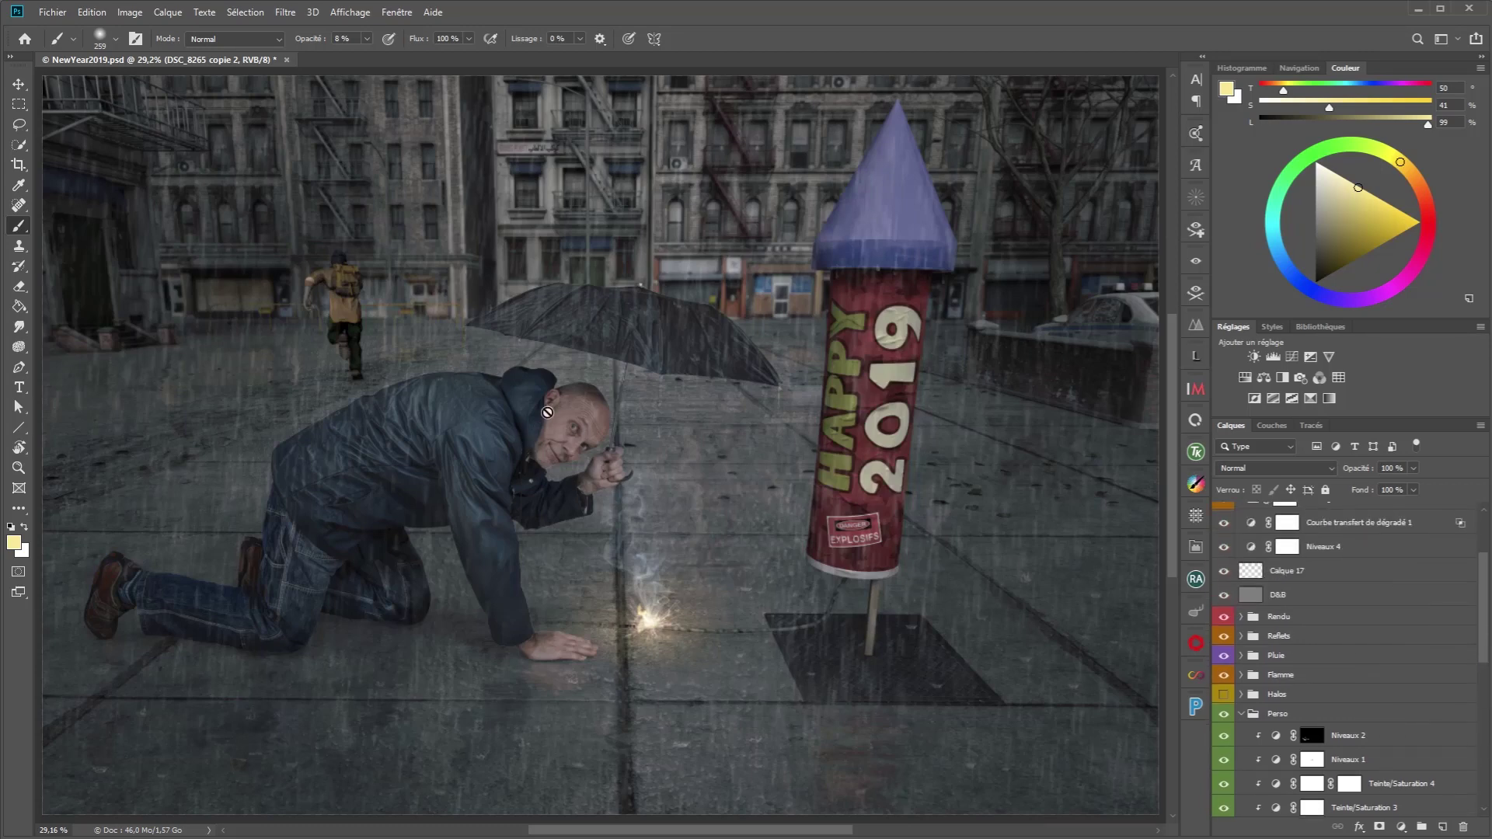
{"action": "scroll", "coordinate": [537, 404], "scroll_direction": "up", "scroll_amount": 2}
{"action": "scroll", "coordinate": [544, 412], "scroll_direction": "up", "scroll_amount": 1}
{"action": "scroll", "coordinate": [654, 550], "scroll_direction": "up", "scroll_amount": 1}
{"action": "scroll", "coordinate": [655, 550], "scroll_direction": "up", "scroll_amount": 1}
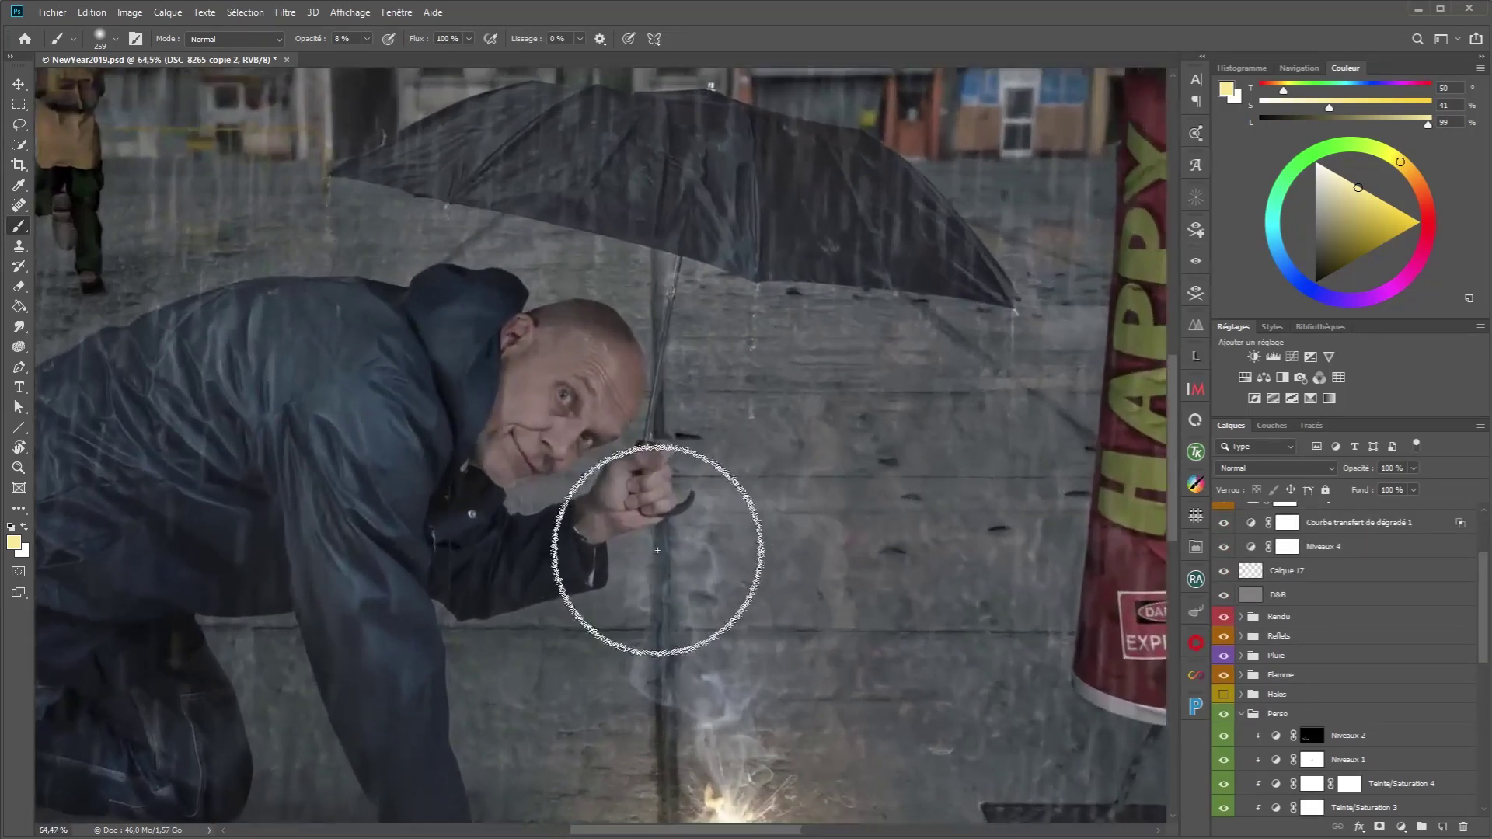
{"action": "scroll", "coordinate": [700, 544], "scroll_direction": "up", "scroll_amount": 1}
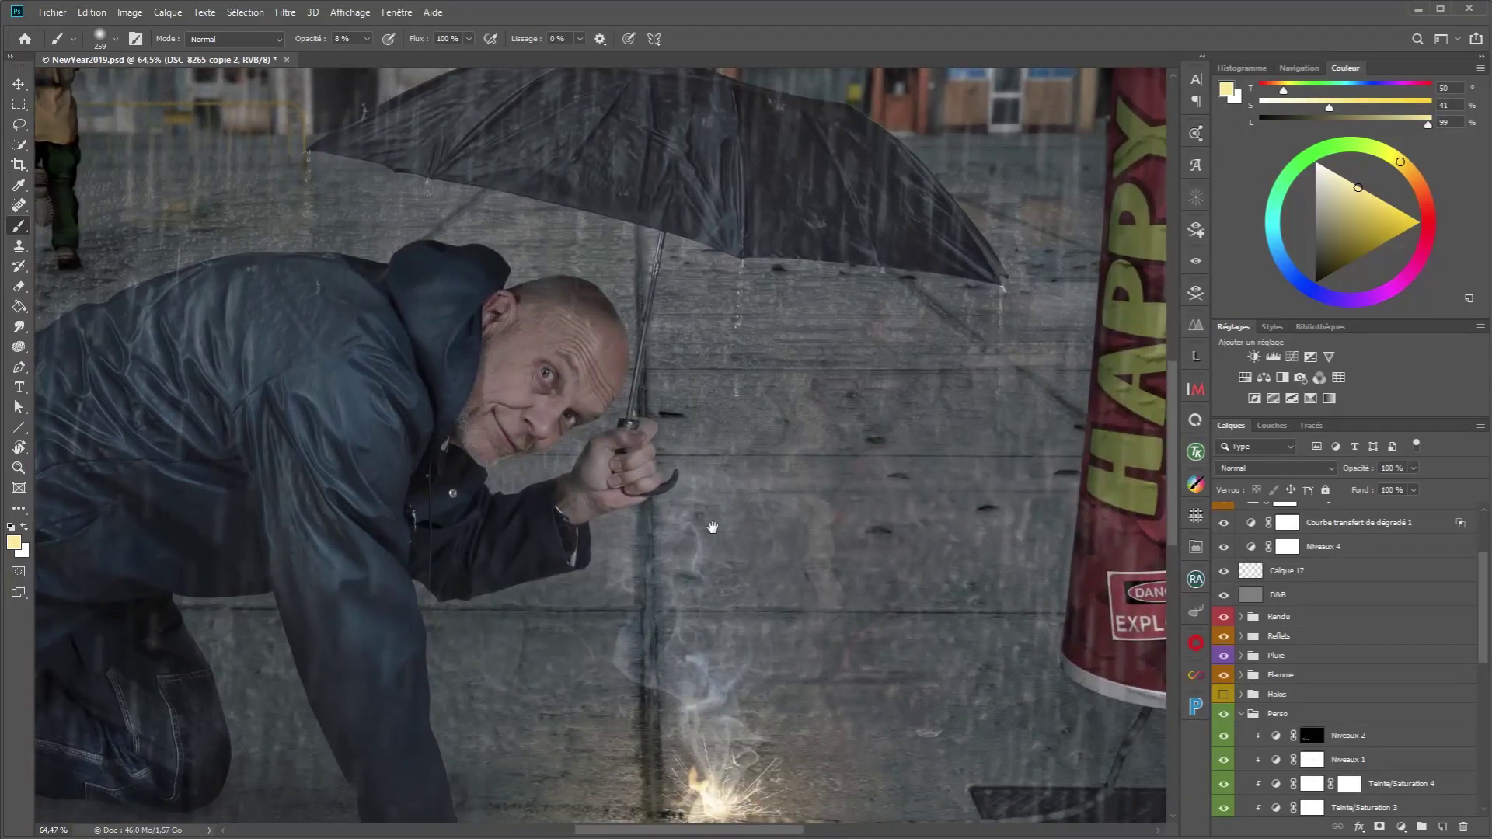
{"action": "left_click_drag", "start_coordinate": [726, 511], "coordinate": [694, 420]}
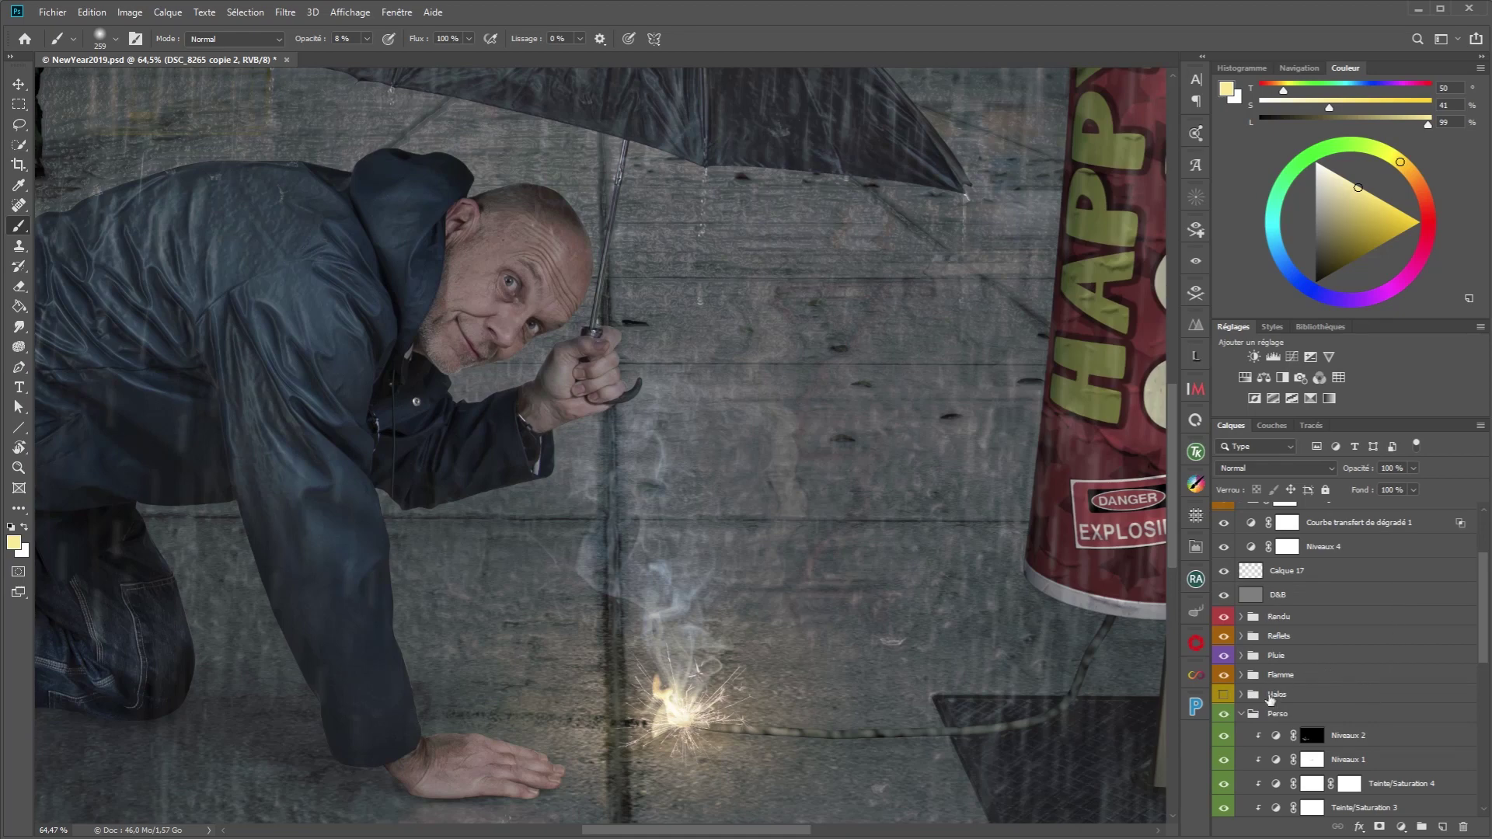
Step: Collapse Perso, toggle Halos visibility, then expand and select the Halos group
{"action": "left_click", "coordinate": [1243, 715]}
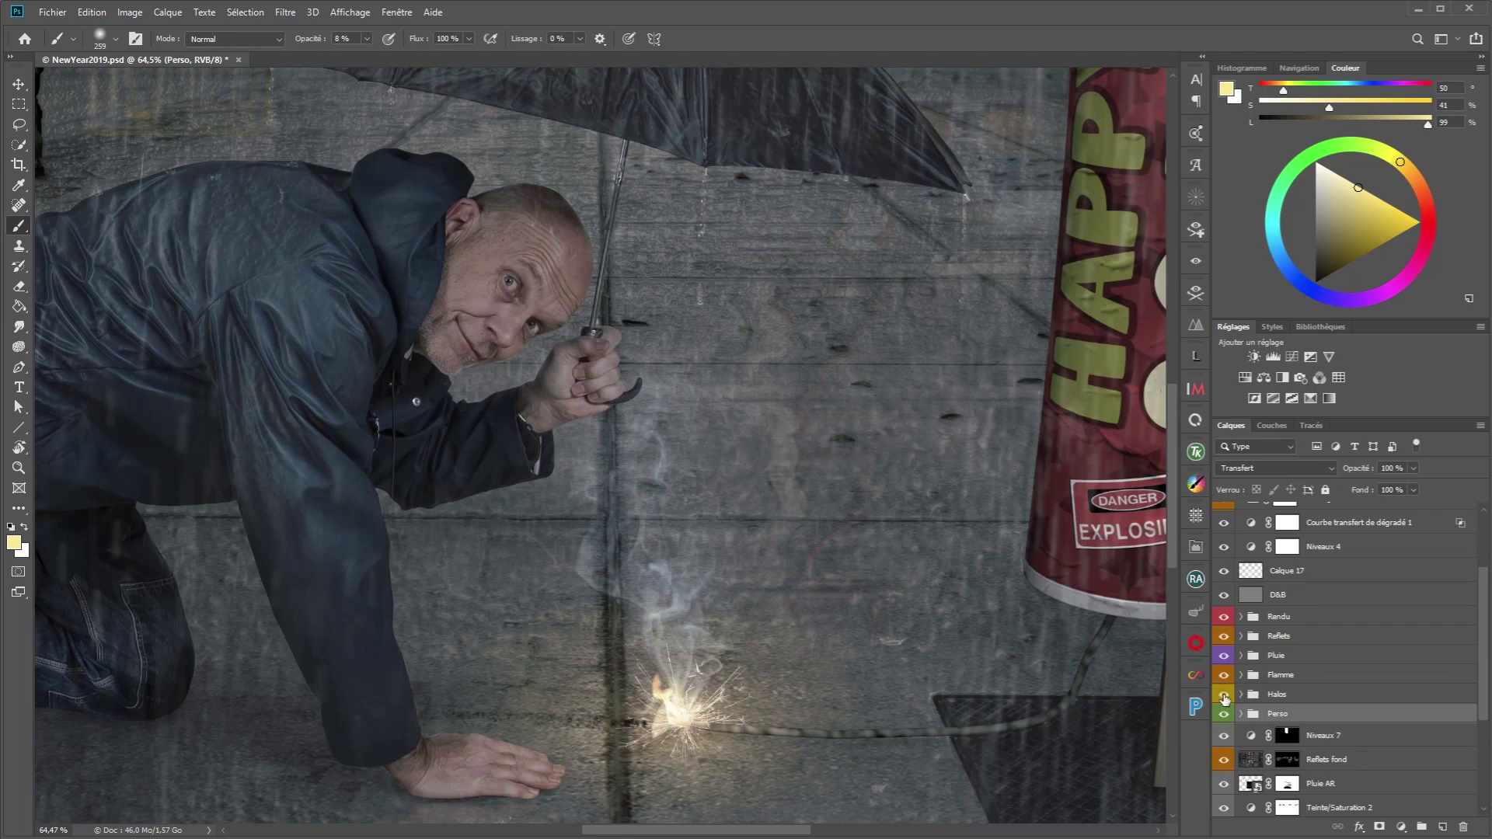
{"action": "left_click", "coordinate": [1224, 695]}
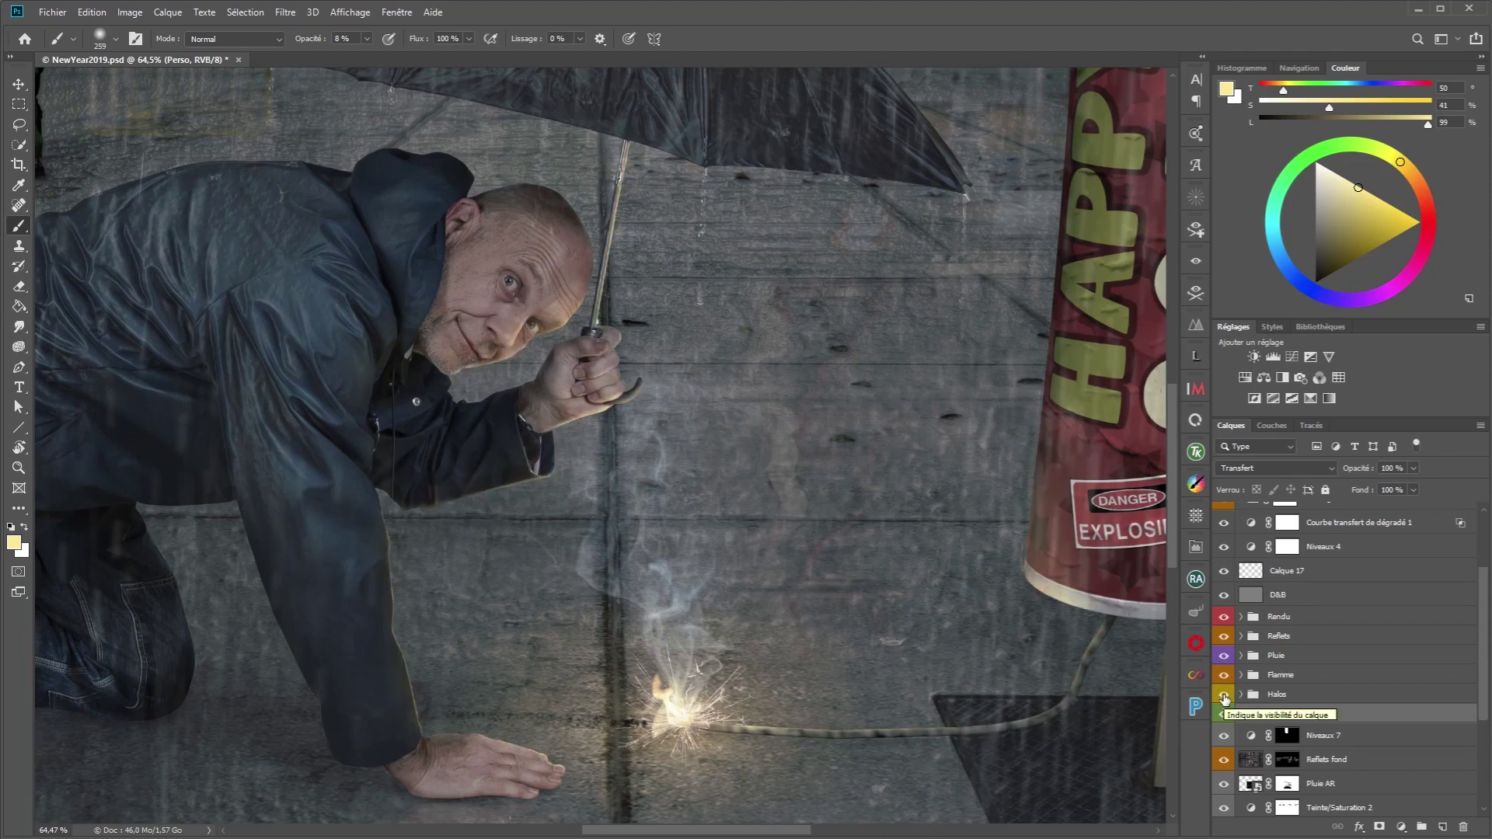
{"action": "left_click", "coordinate": [1225, 697]}
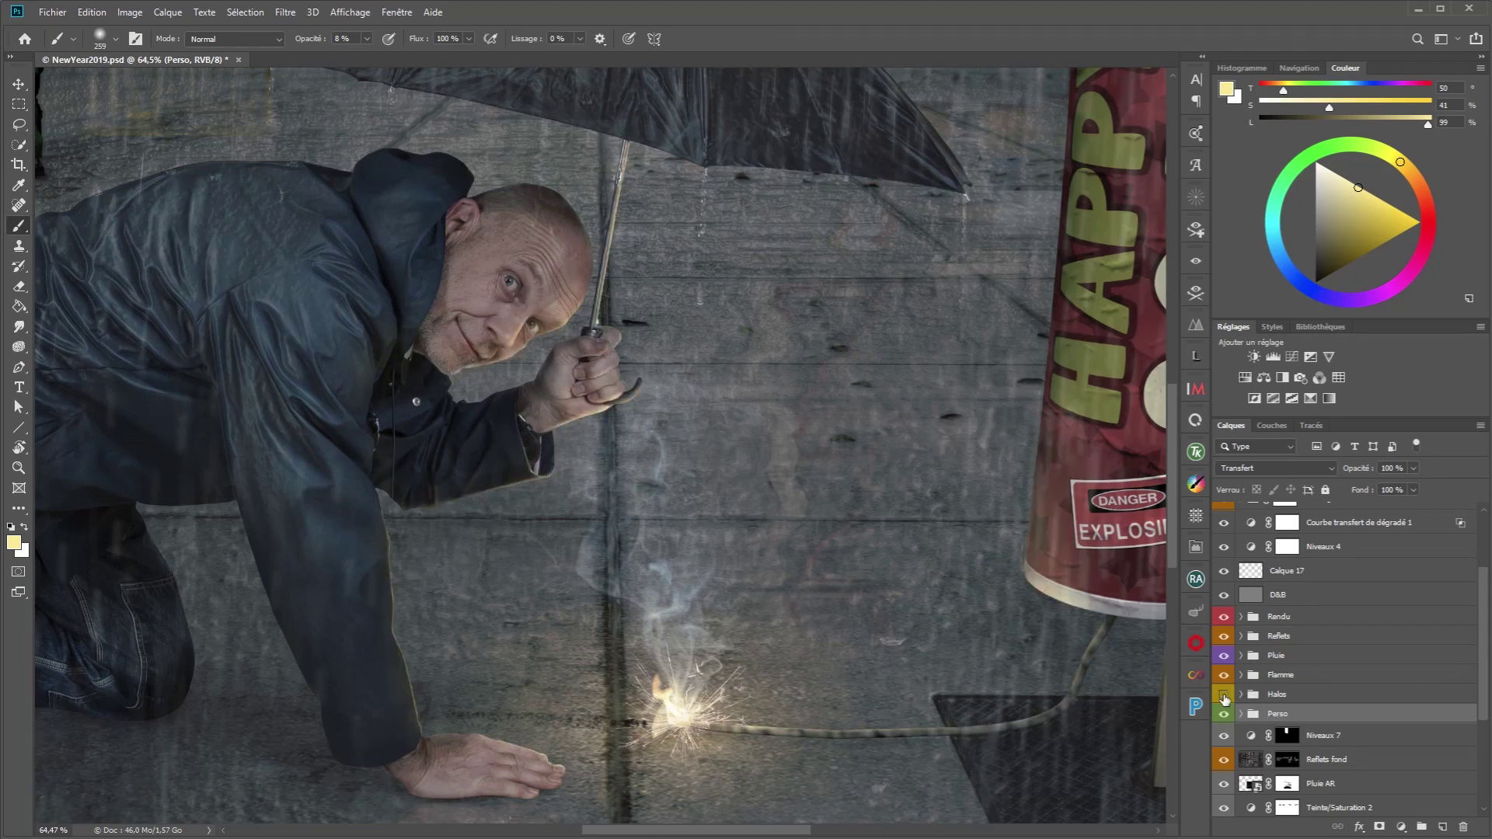
{"action": "left_click", "coordinate": [1225, 697]}
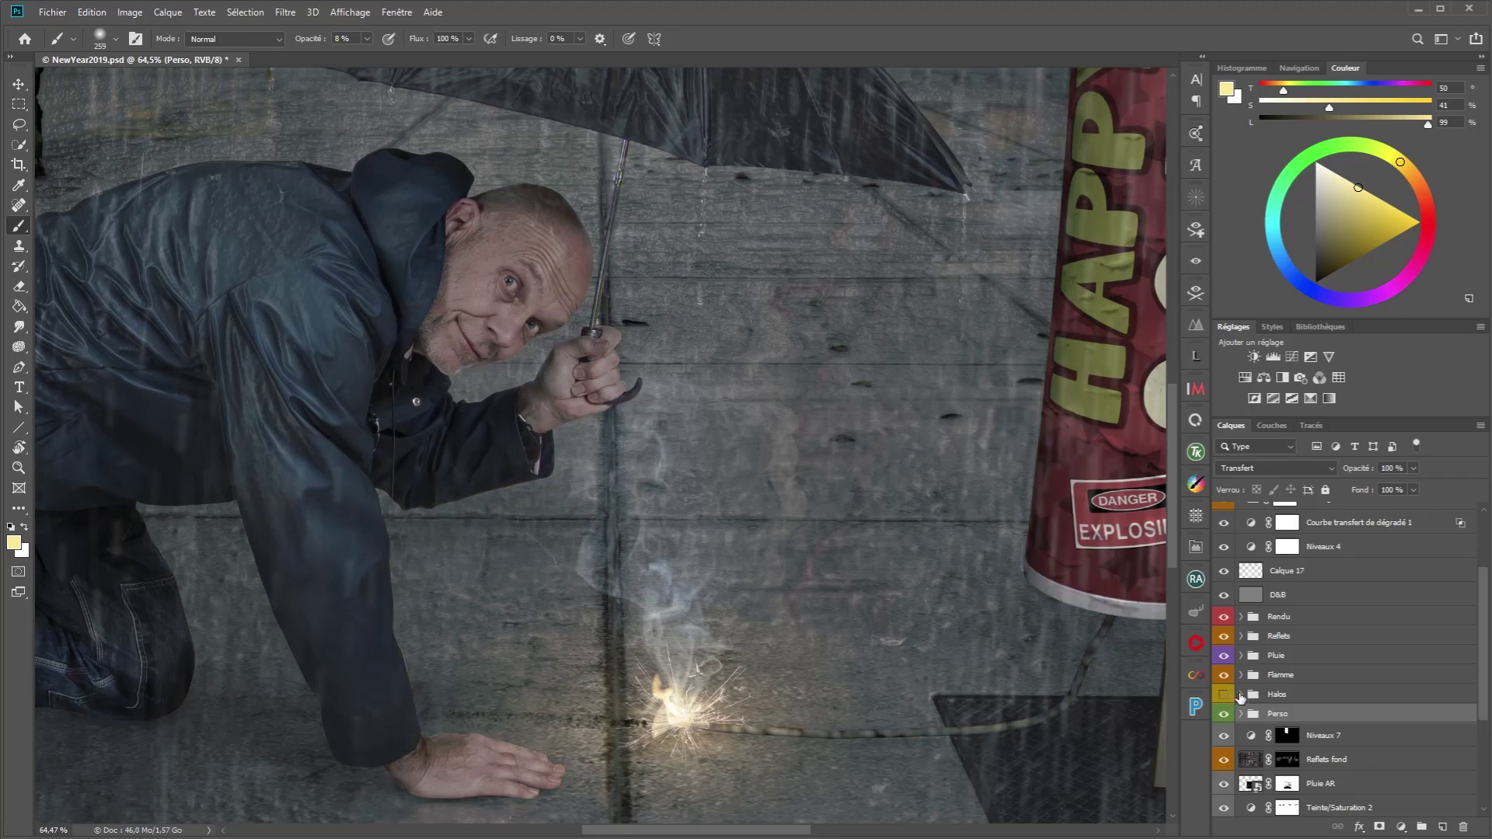
{"action": "left_click", "coordinate": [1241, 695]}
{"action": "left_click", "coordinate": [1295, 695]}
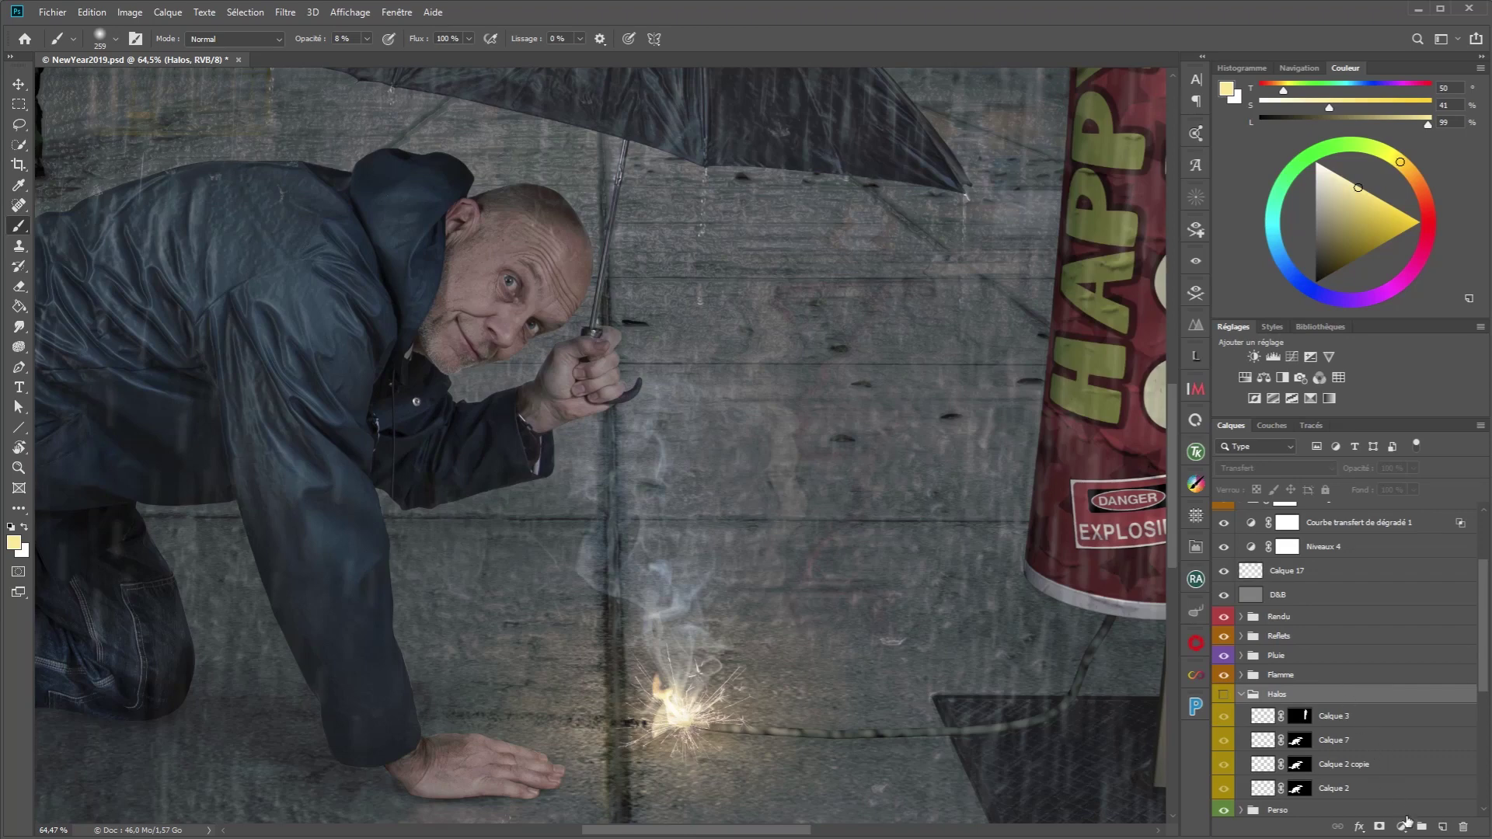
Step: Place new layer Calque 29 above Halos and pick a soft 259 px, 0% hardness brush
{"action": "left_click", "coordinate": [1442, 827]}
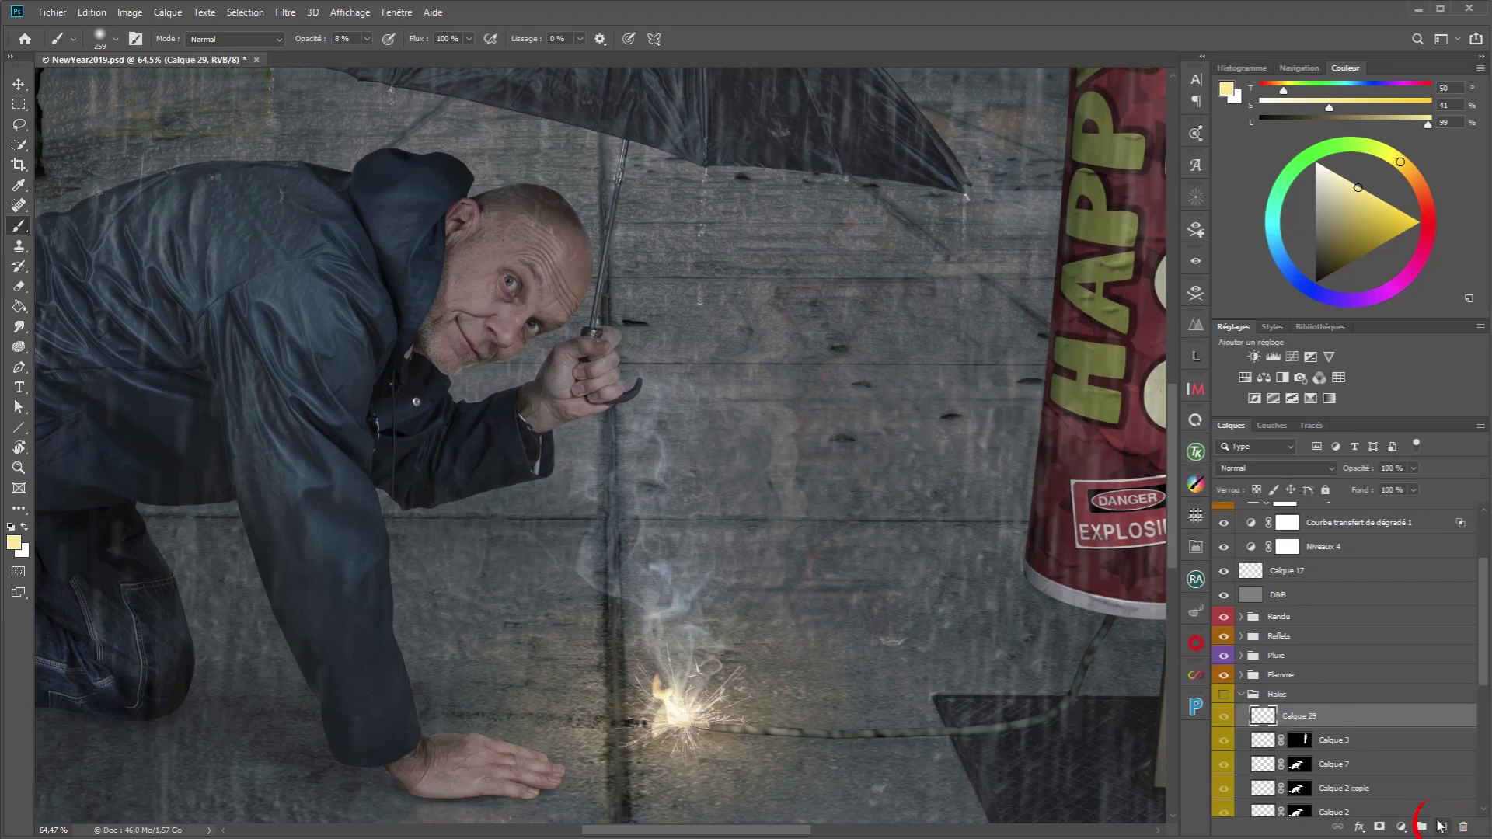
{"action": "left_click_drag", "start_coordinate": [1266, 718], "coordinate": [1262, 687]}
{"action": "key", "text": "b"}
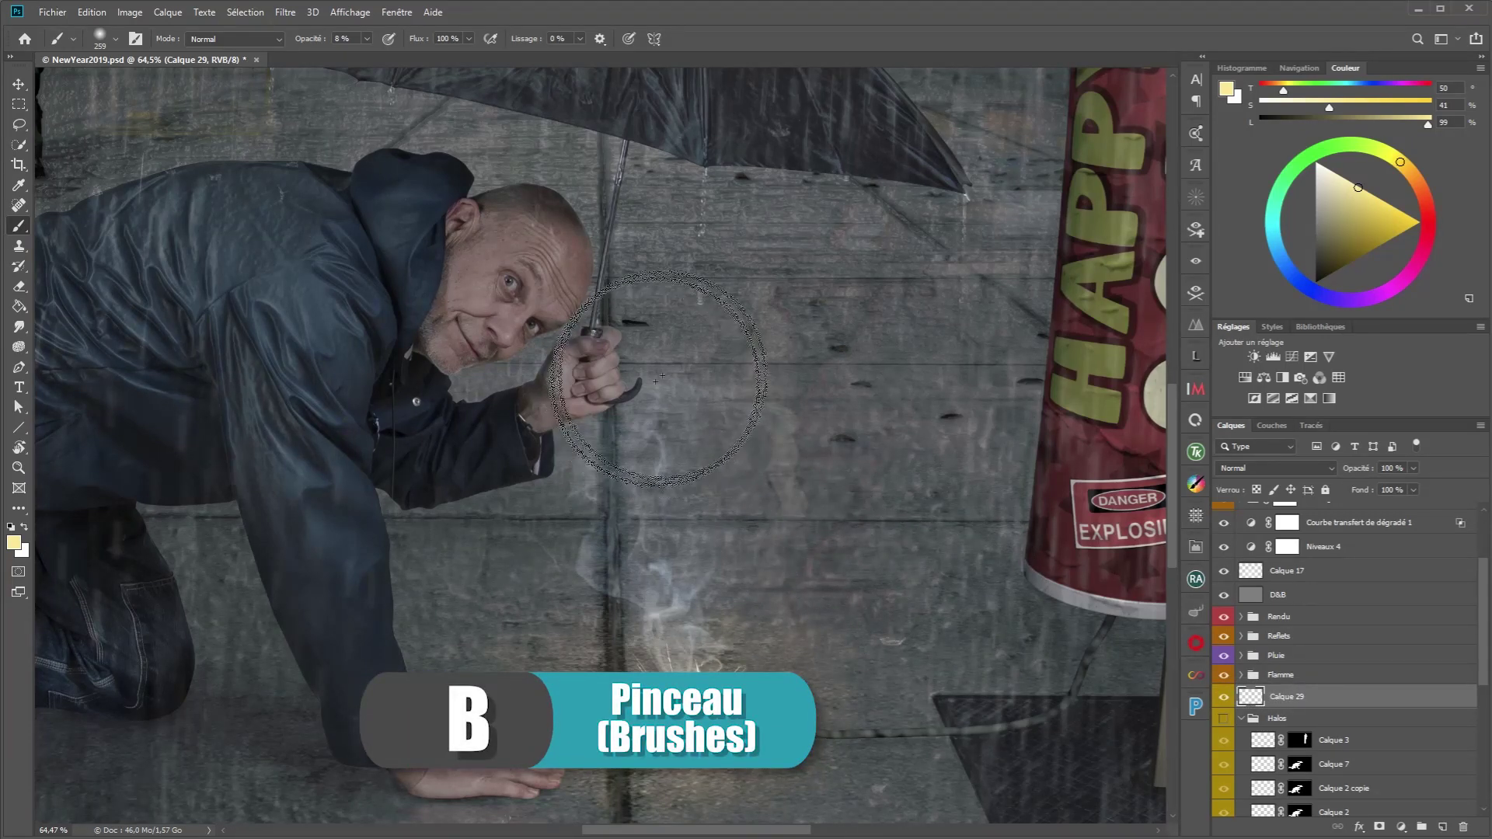
{"action": "right_click", "coordinate": [804, 248]}
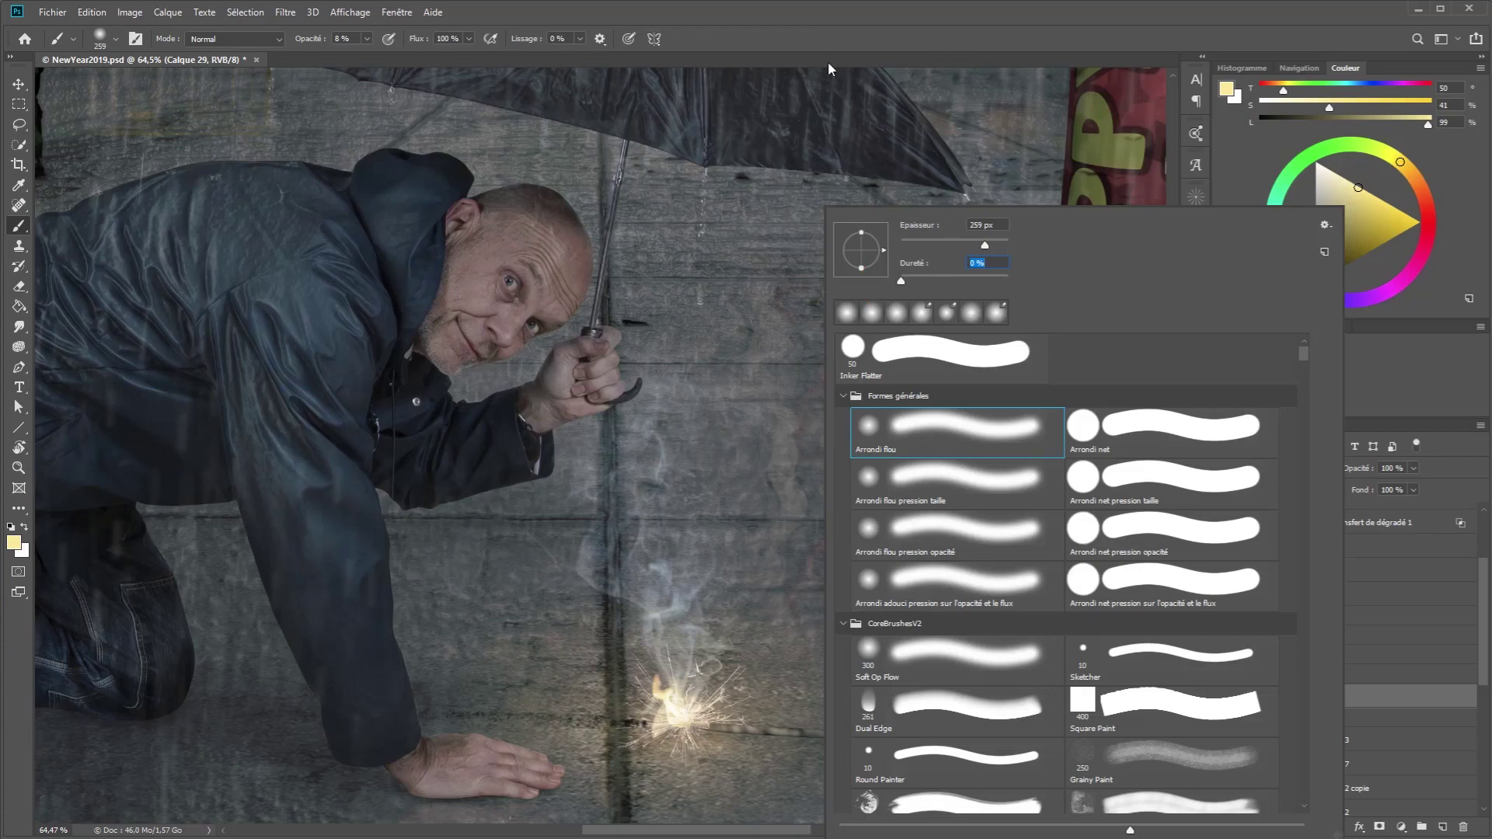
{"action": "key", "text": "Return"}
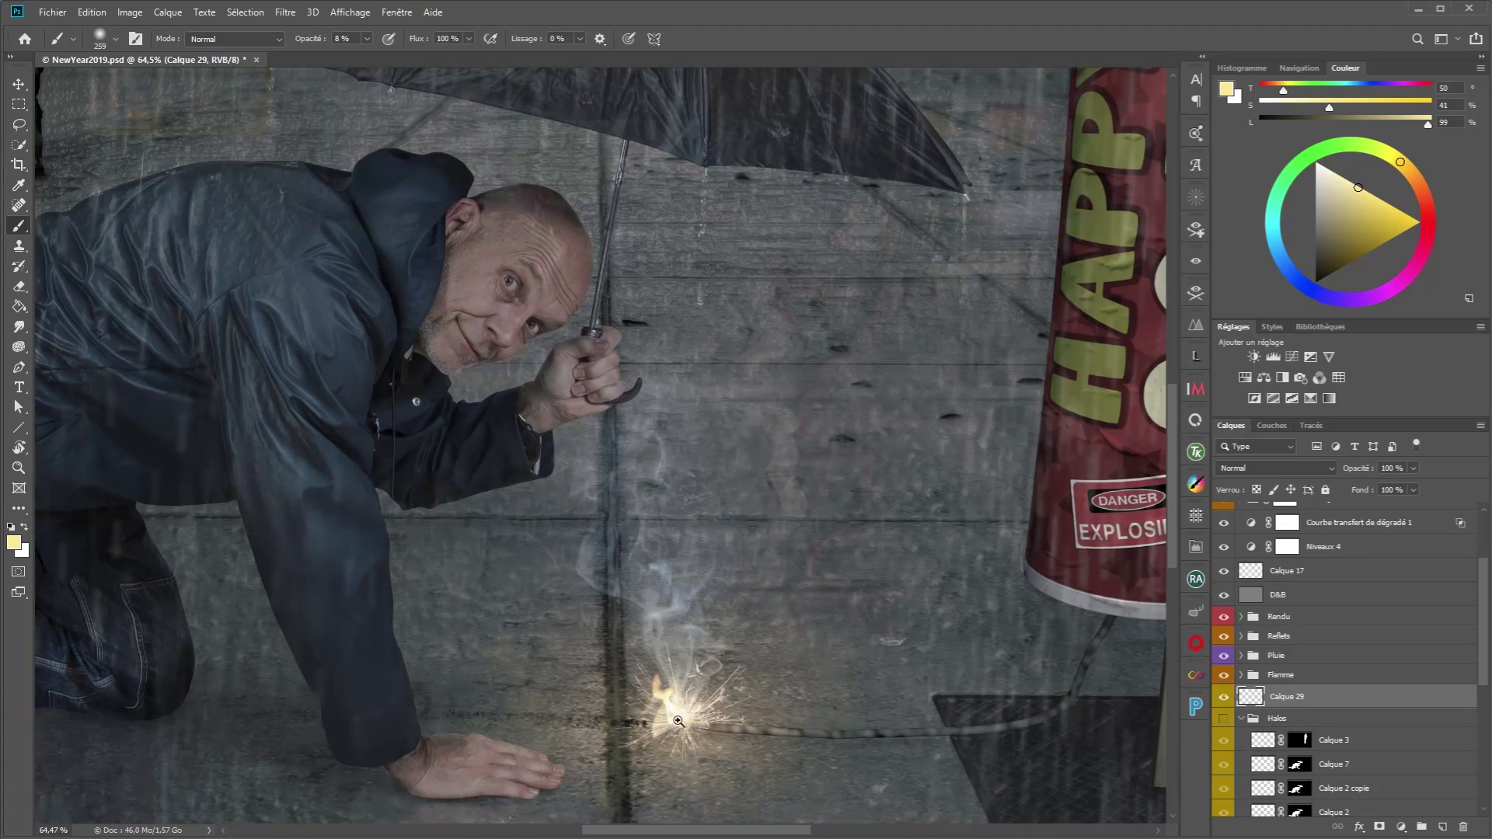
Step: Sample the warm spark colour from the sparkler and lighten it to a beige
{"action": "left_click_drag", "start_coordinate": [673, 734], "coordinate": [700, 730]}
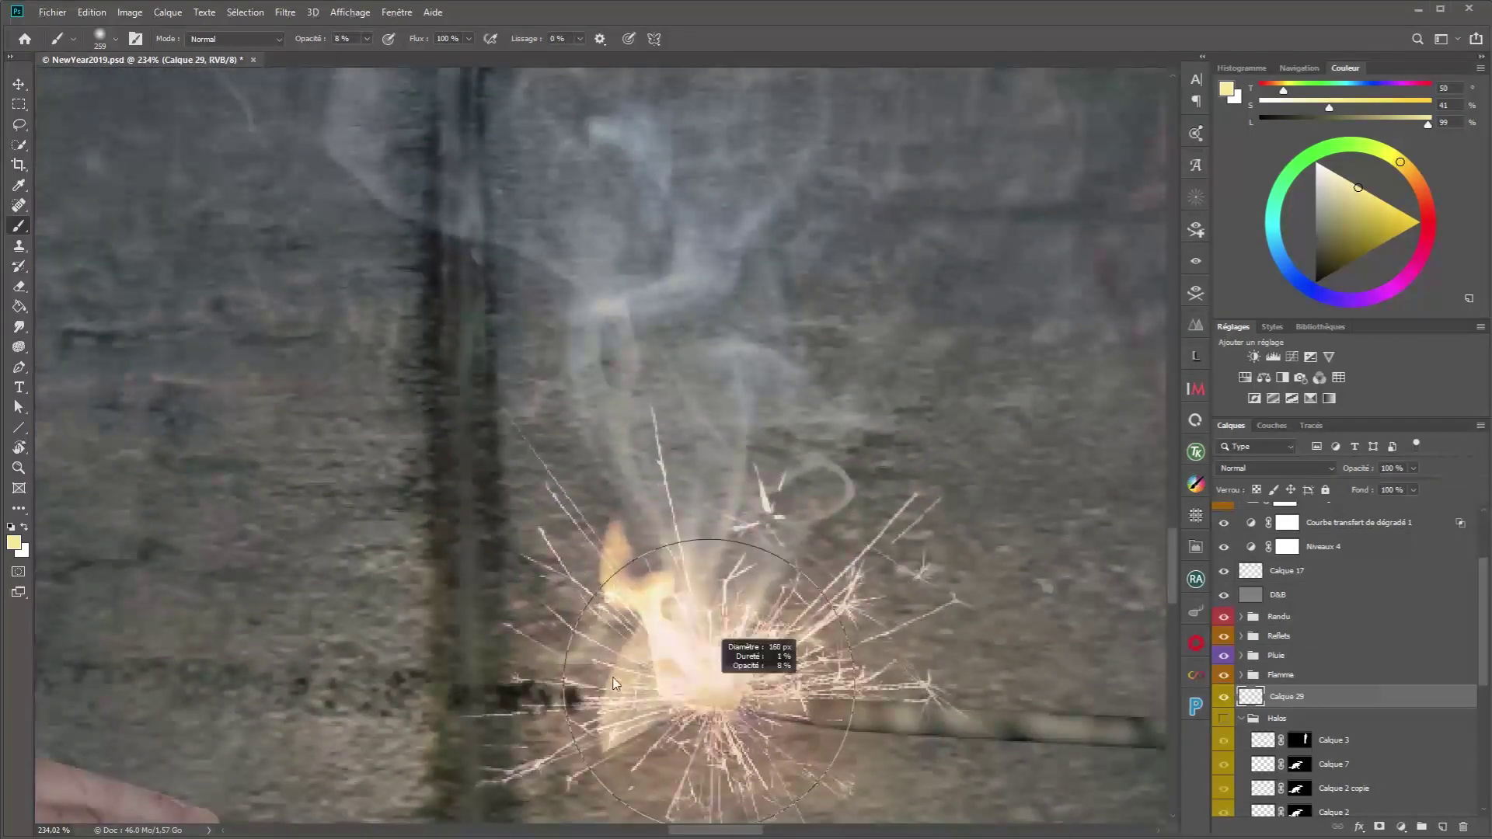
{"action": "key", "text": "alt"}
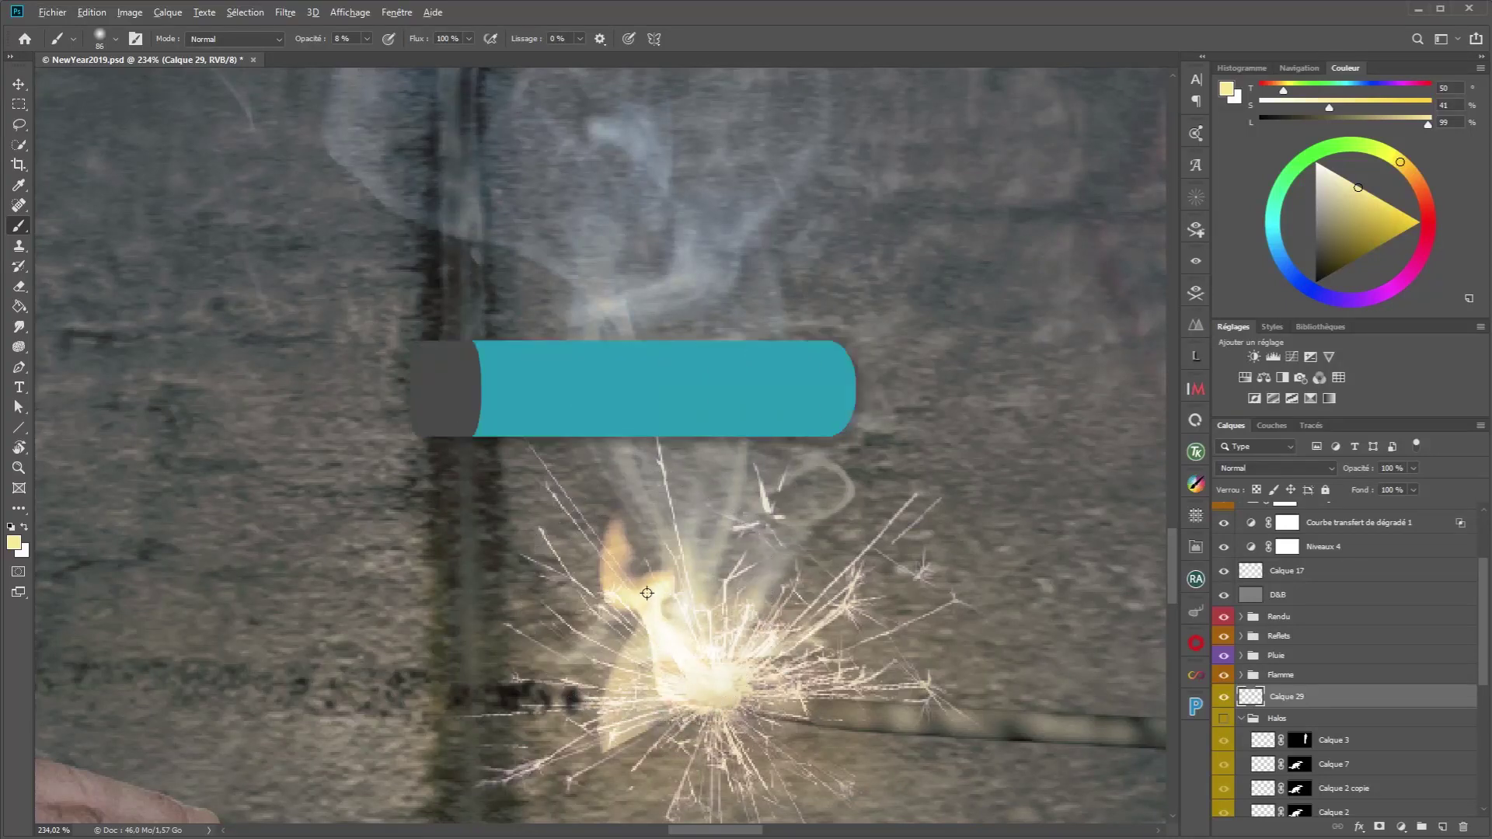
{"action": "left_click", "coordinate": [647, 584], "text": "alt"}
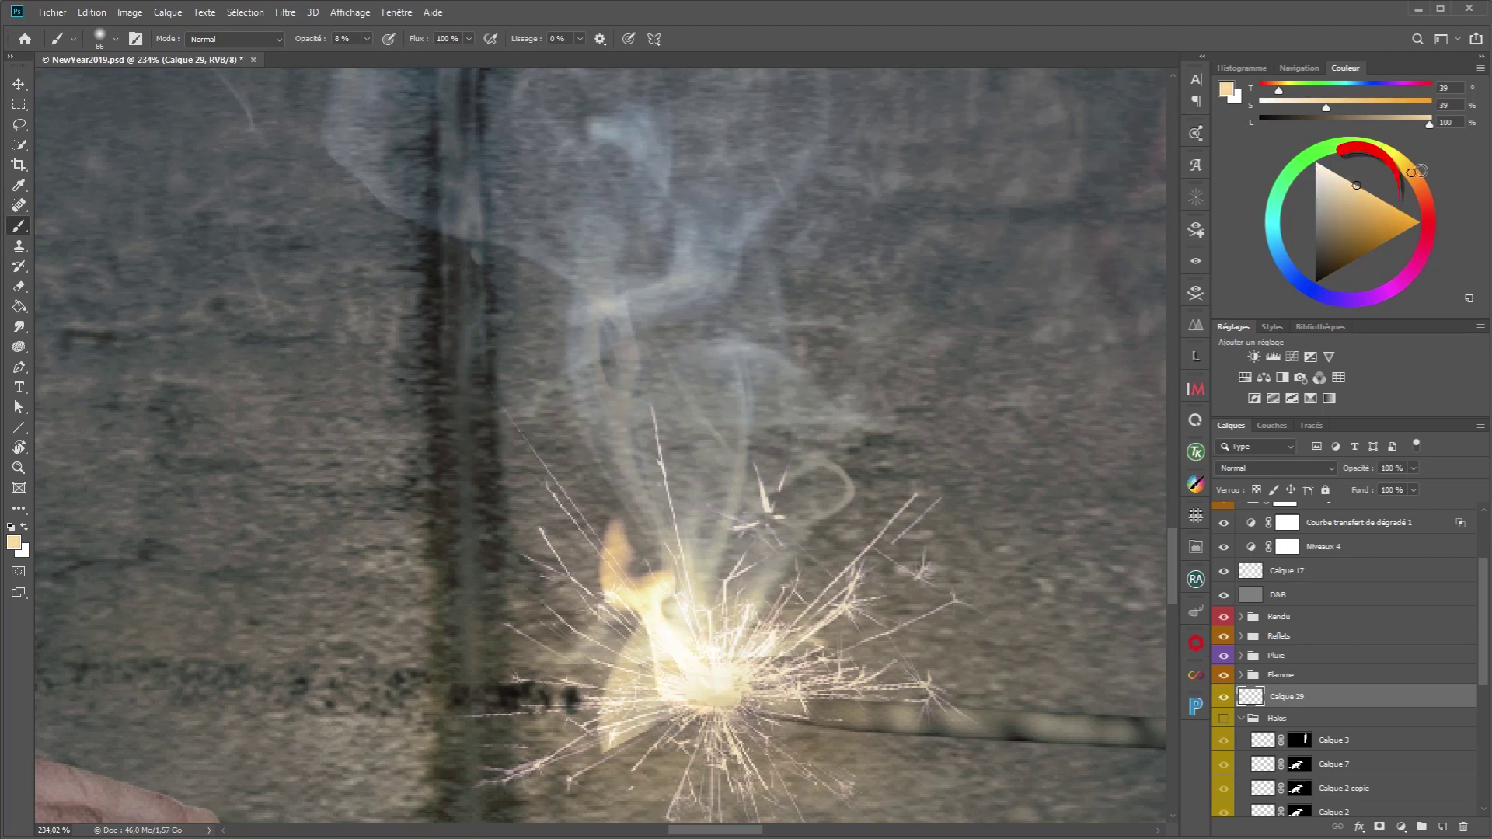
{"action": "left_click", "coordinate": [1358, 186]}
{"action": "left_click_drag", "start_coordinate": [1358, 186], "coordinate": [1358, 188]}
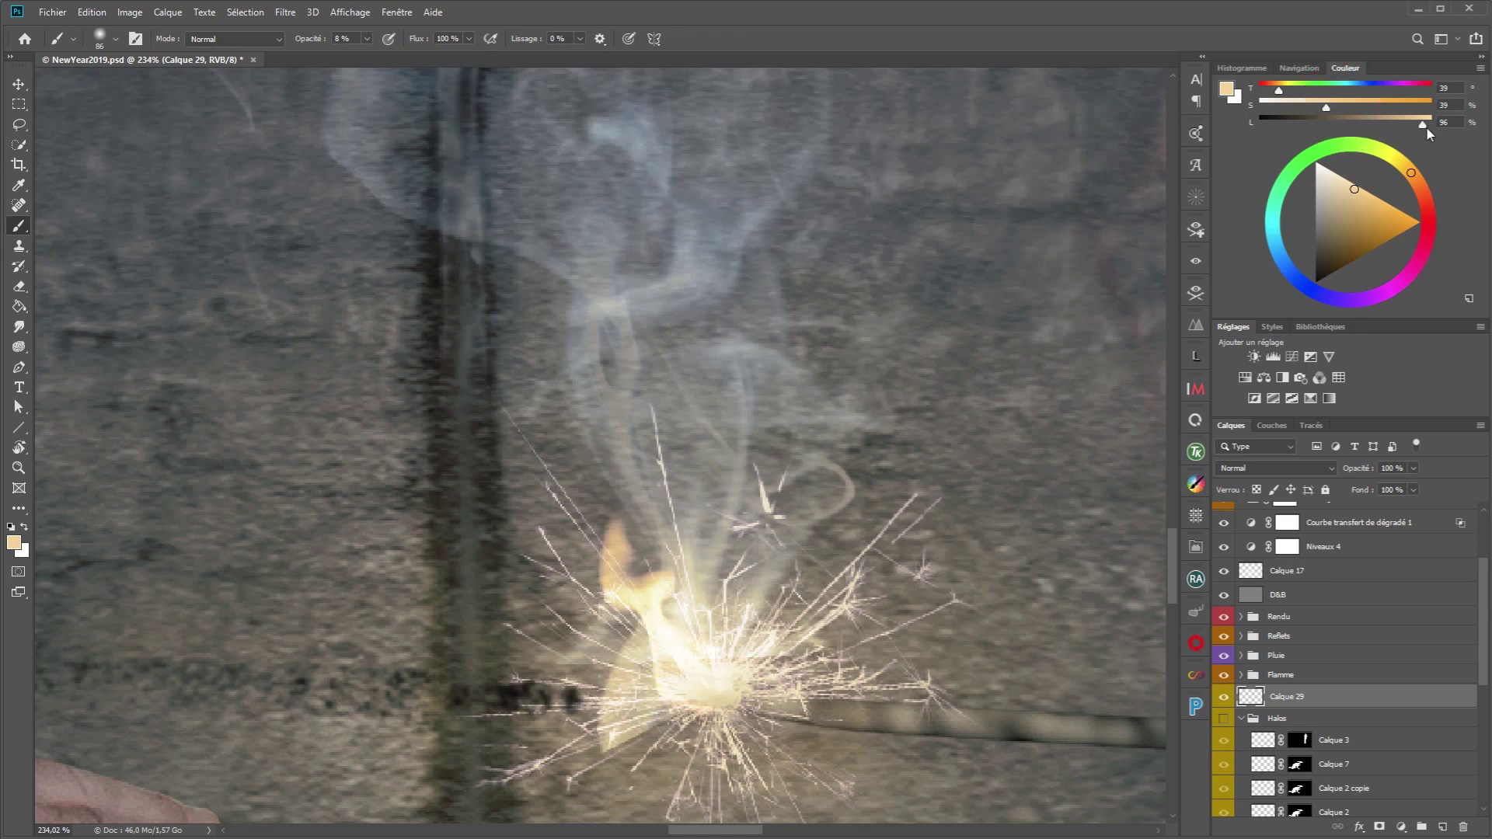
{"action": "left_click_drag", "start_coordinate": [1422, 128], "coordinate": [1428, 124]}
Step: Paint a beige glow along the lower edge of the hand and fuse
{"action": "left_click_drag", "start_coordinate": [850, 516], "coordinate": [781, 641]}
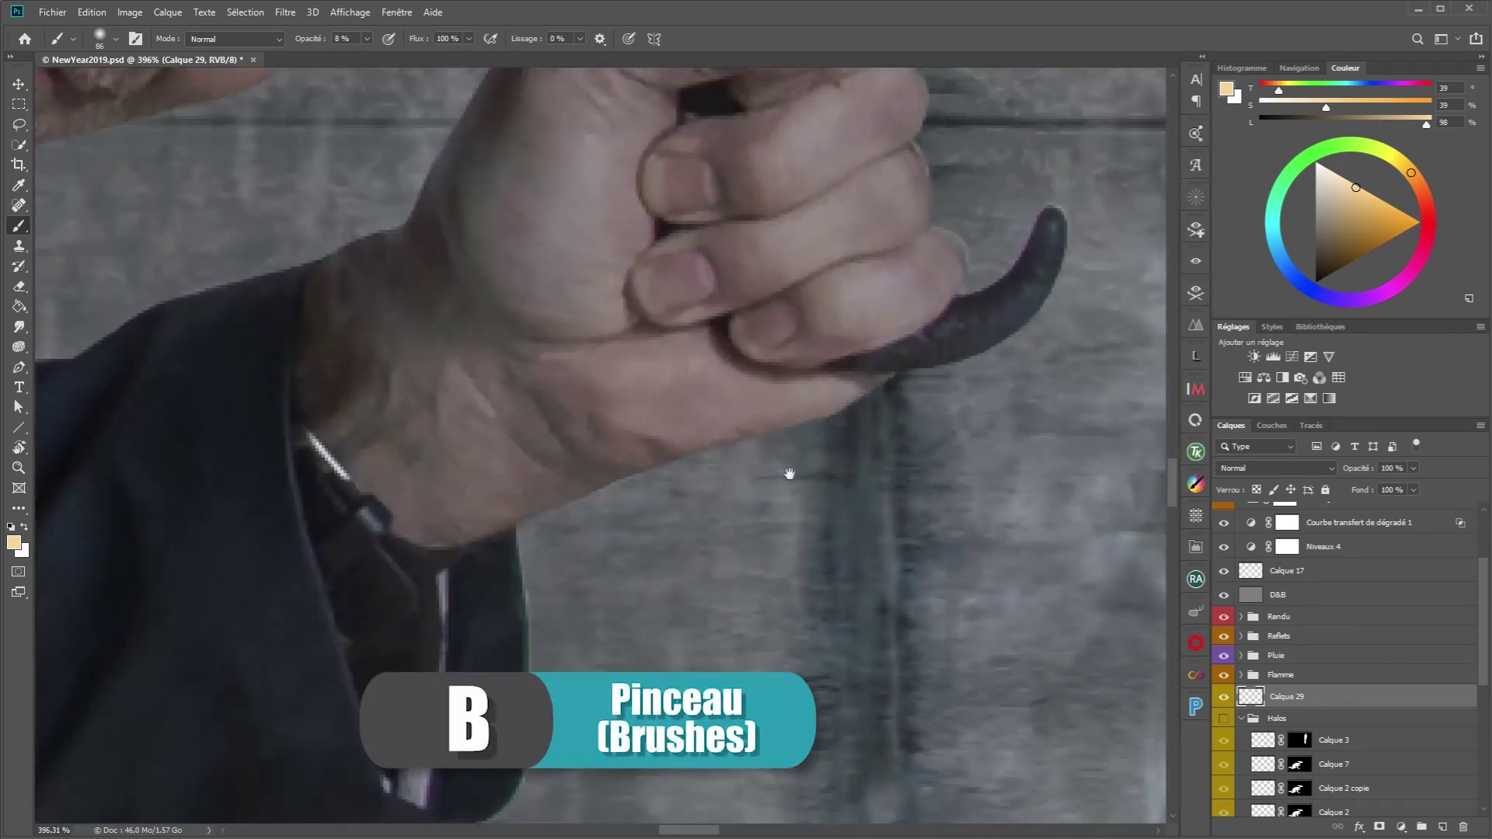
{"action": "left_click_drag", "start_coordinate": [788, 474], "coordinate": [835, 530]}
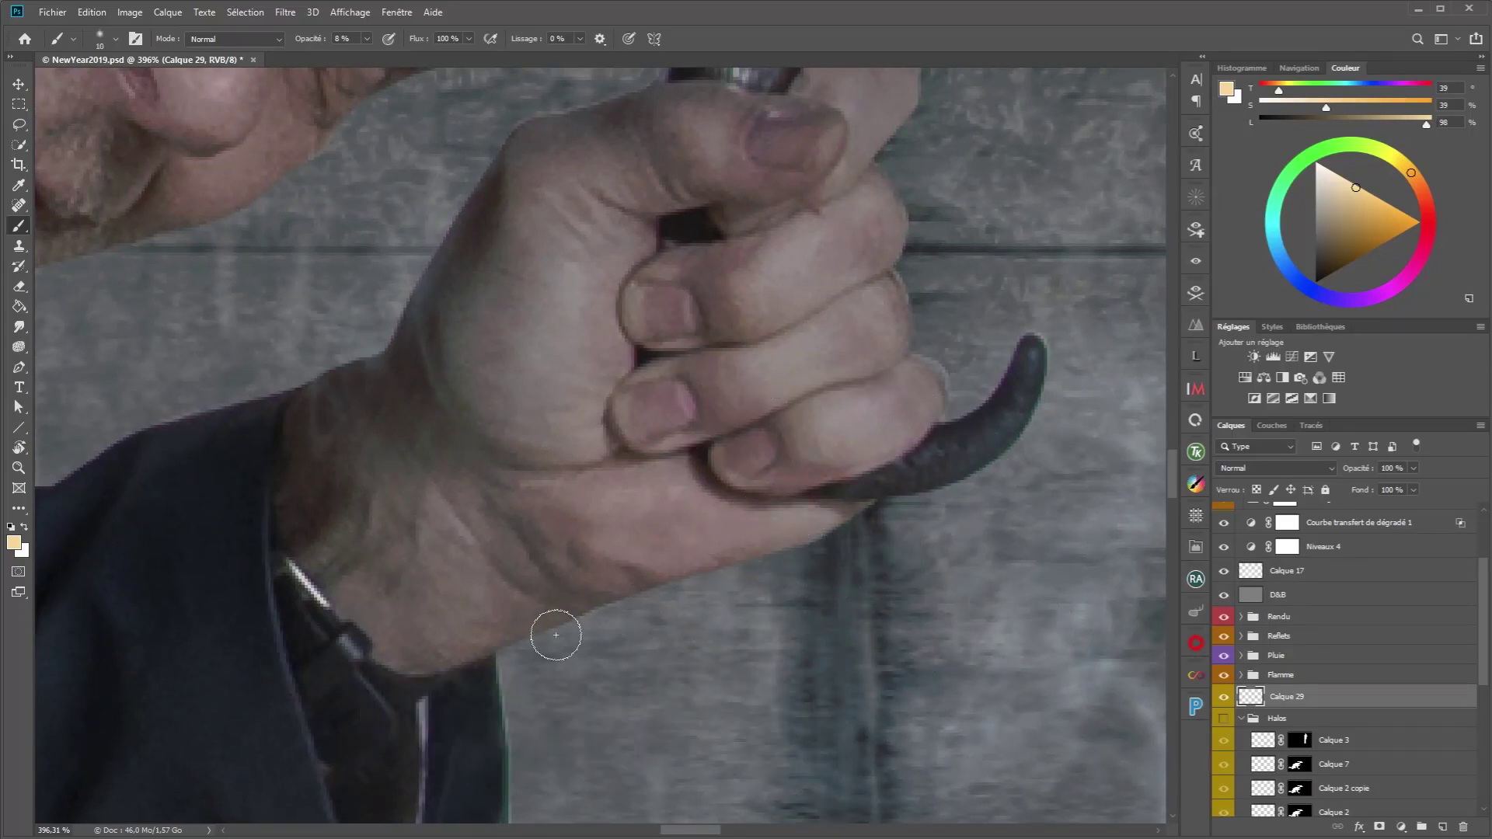
{"action": "mouse_move", "coordinate": [551, 642]}
{"action": "left_mouse_down"}
{"action": "mouse_move", "coordinate": [1010, 461]}
{"action": "mouse_move", "coordinate": [1056, 371]}
{"action": "left_mouse_up"}
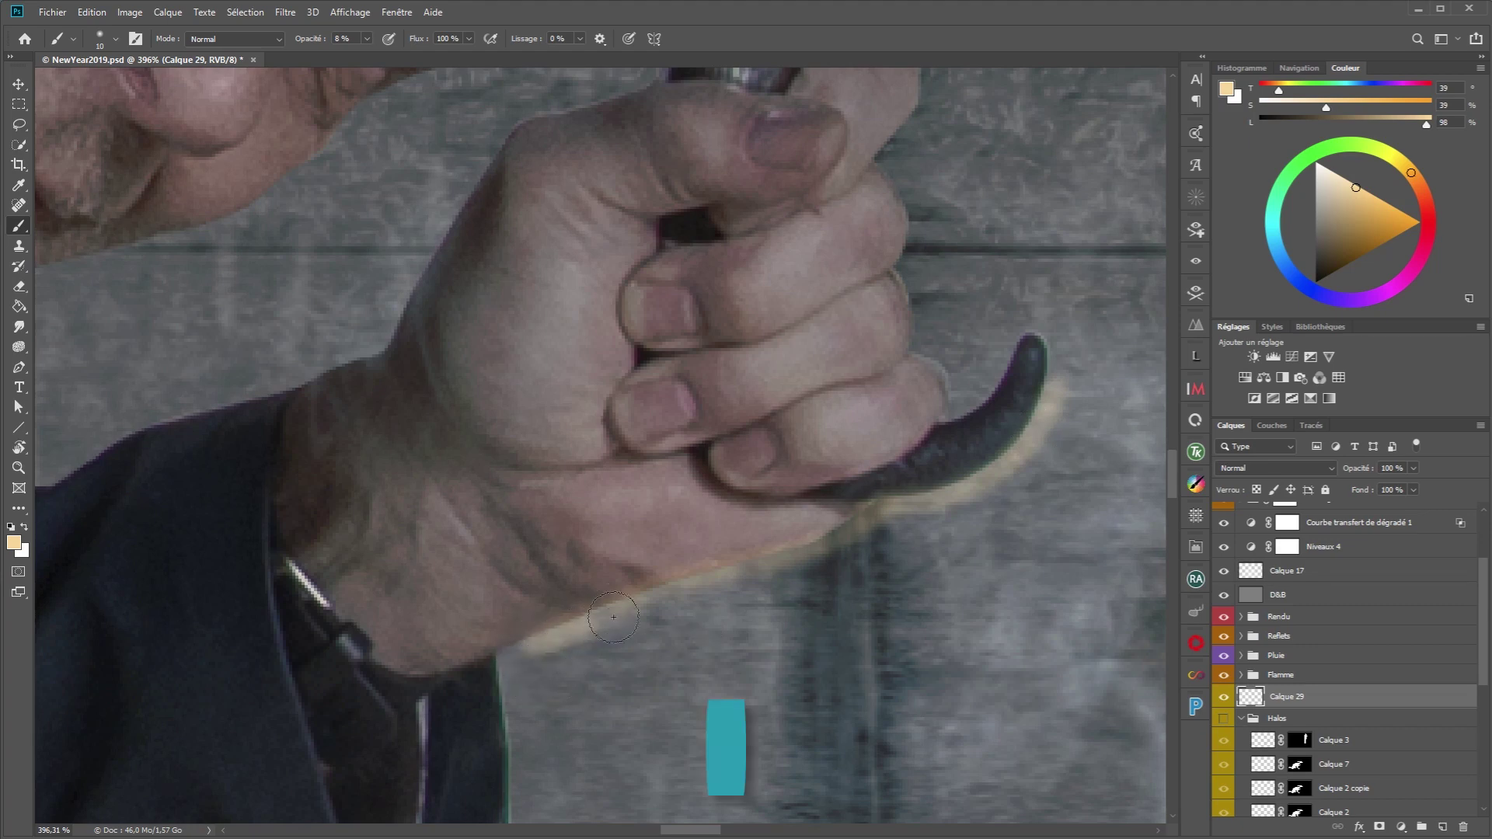
Step: Duplicate Calque 7's hand mask onto Calque 29 and compare the hand with and without glow
{"action": "left_click", "coordinate": [1297, 768], "text": "alt"}
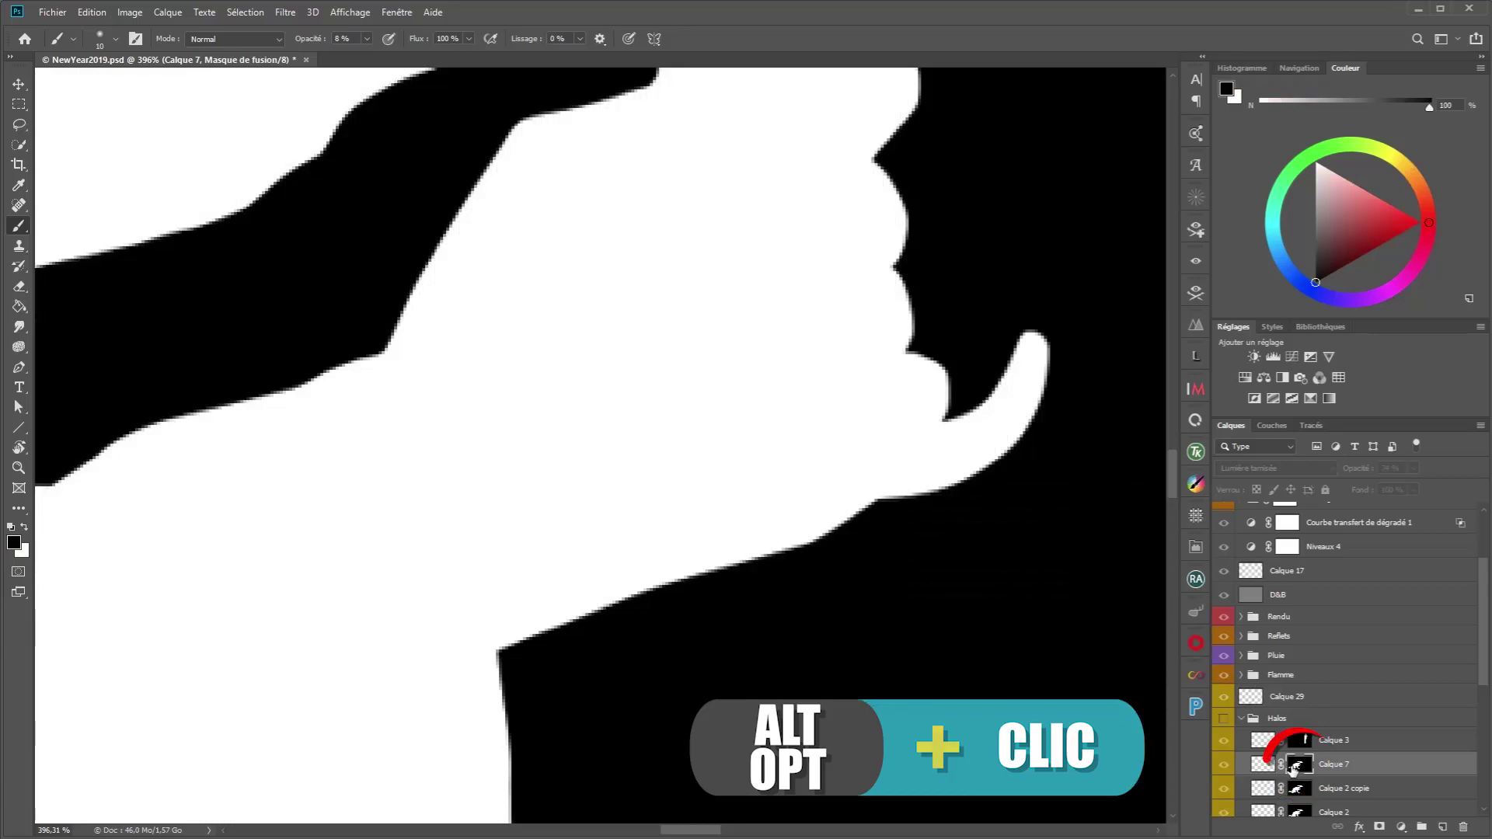
{"action": "left_click", "coordinate": [1291, 770], "text": "alt"}
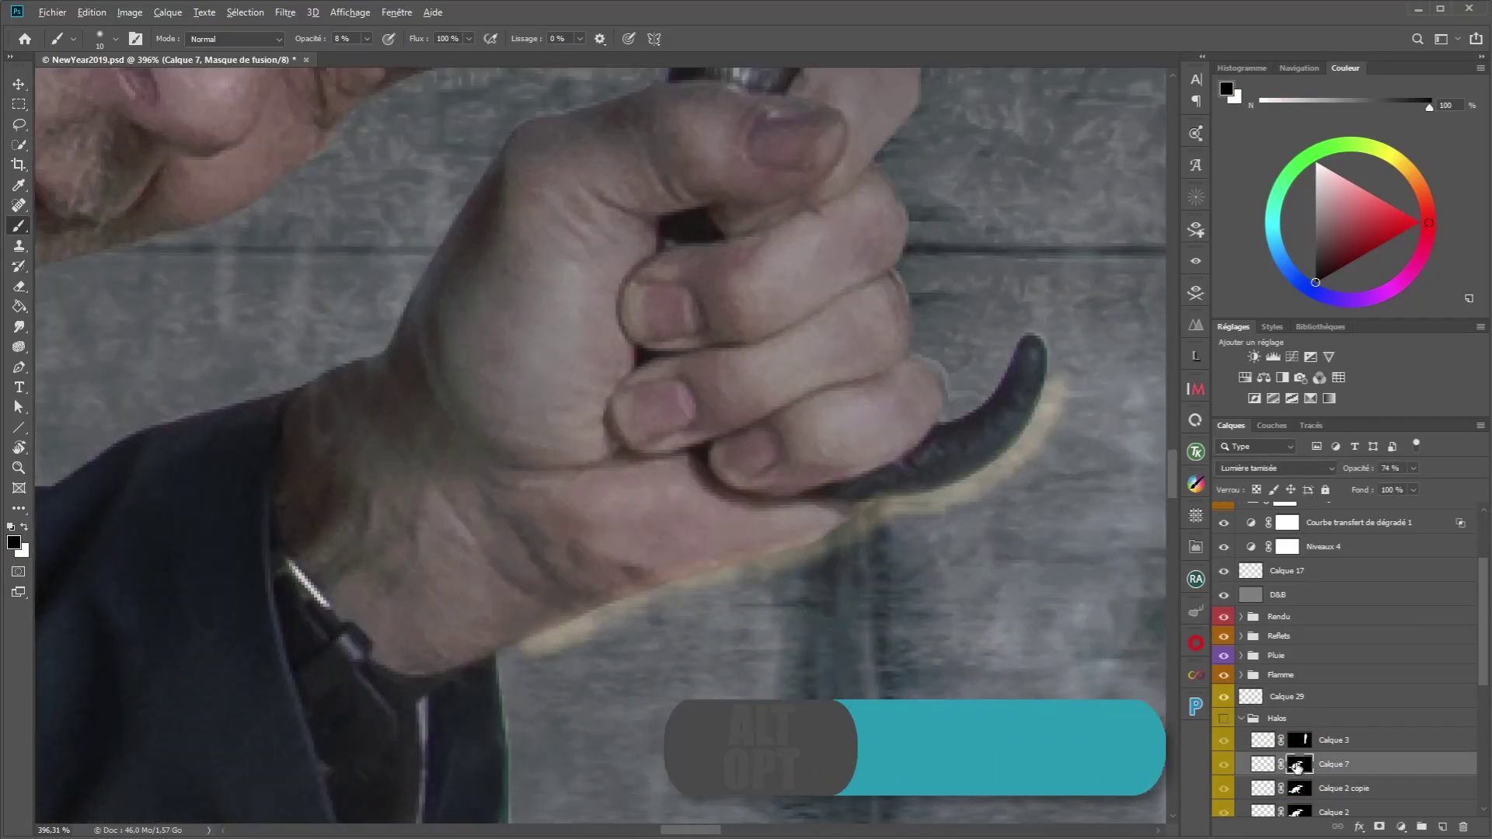
{"action": "left_click_drag", "start_coordinate": [1295, 768], "coordinate": [1286, 697]}
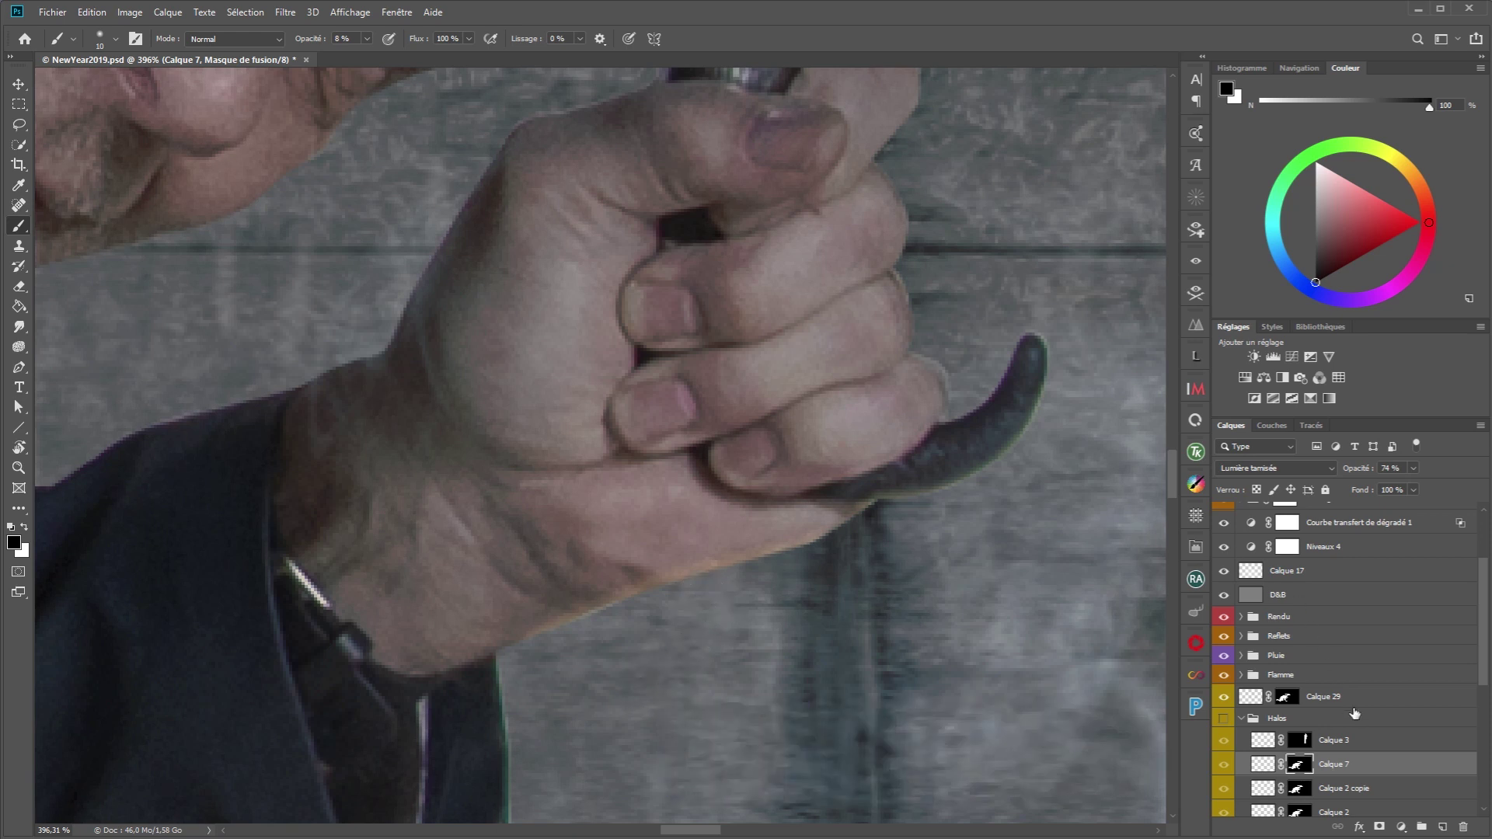
{"action": "left_click", "coordinate": [1251, 697]}
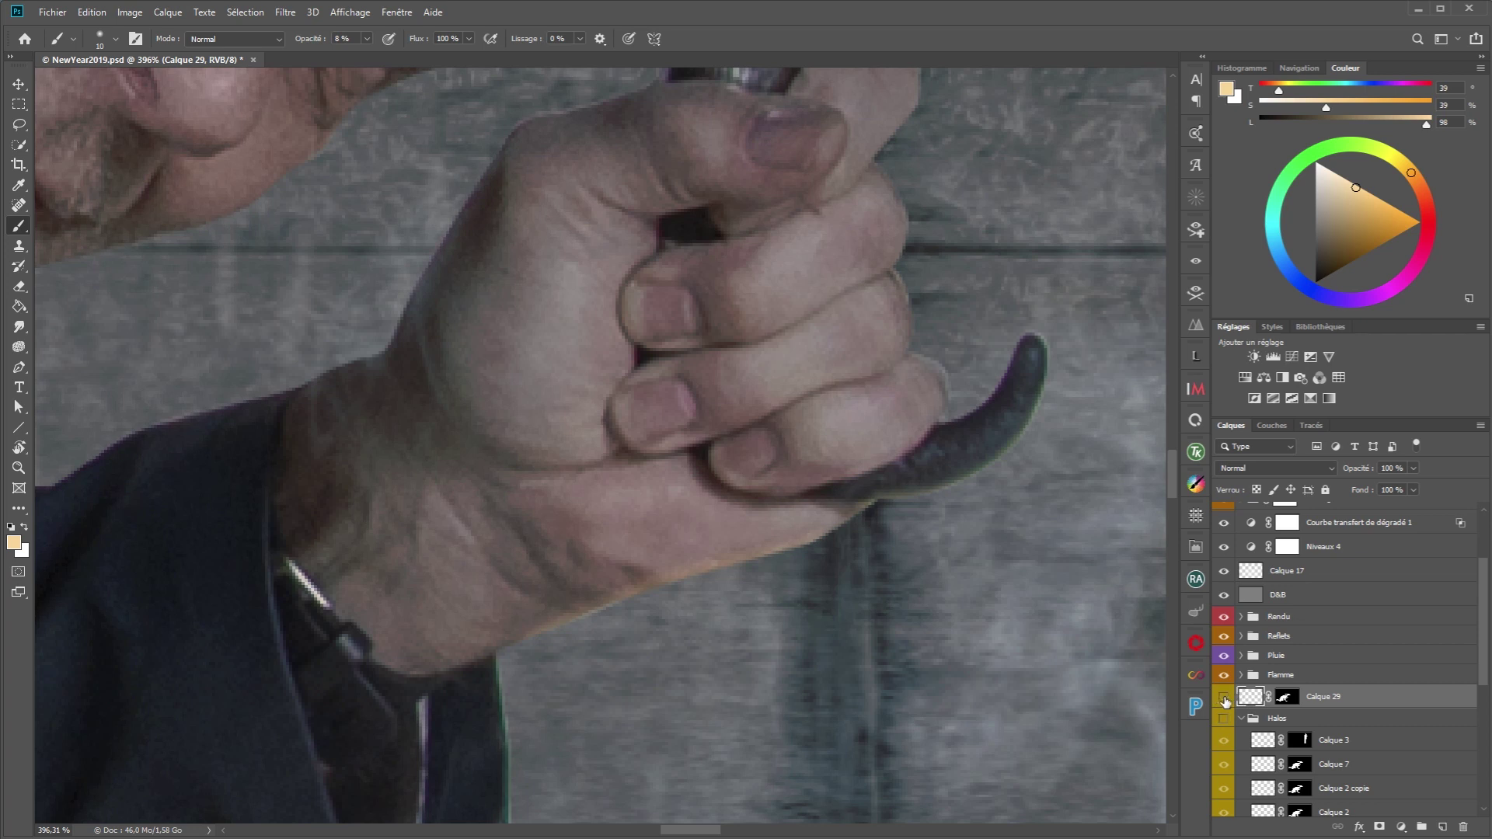
{"action": "left_click", "coordinate": [1224, 698]}
{"action": "left_click", "coordinate": [1274, 468]}
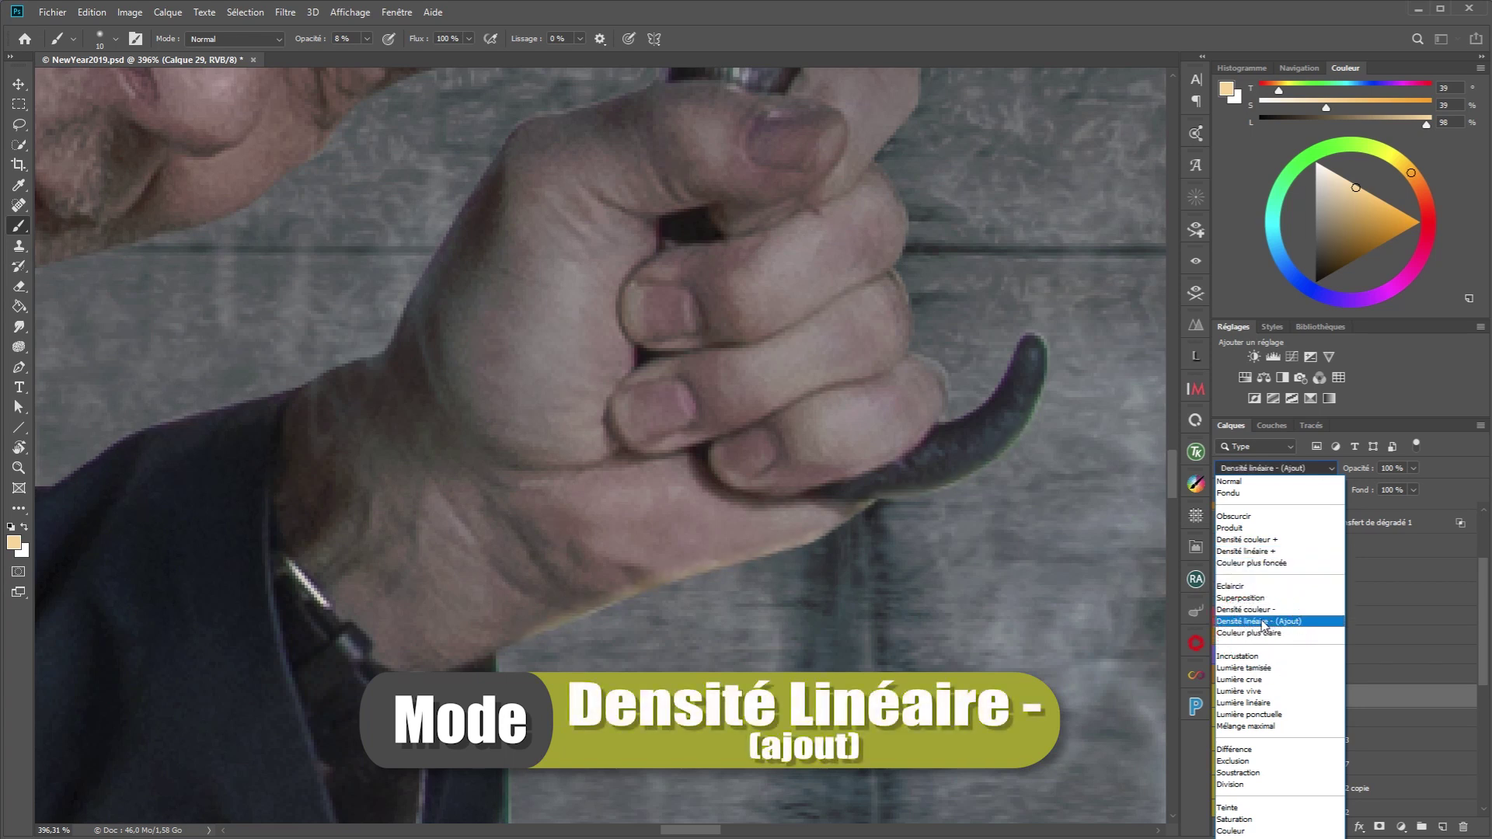
Step: Set Calque 29 to Densité linéaire - (Ajout) at 74% fill and paint the hand edge with a 52 px brush
{"action": "left_click", "coordinate": [1267, 621]}
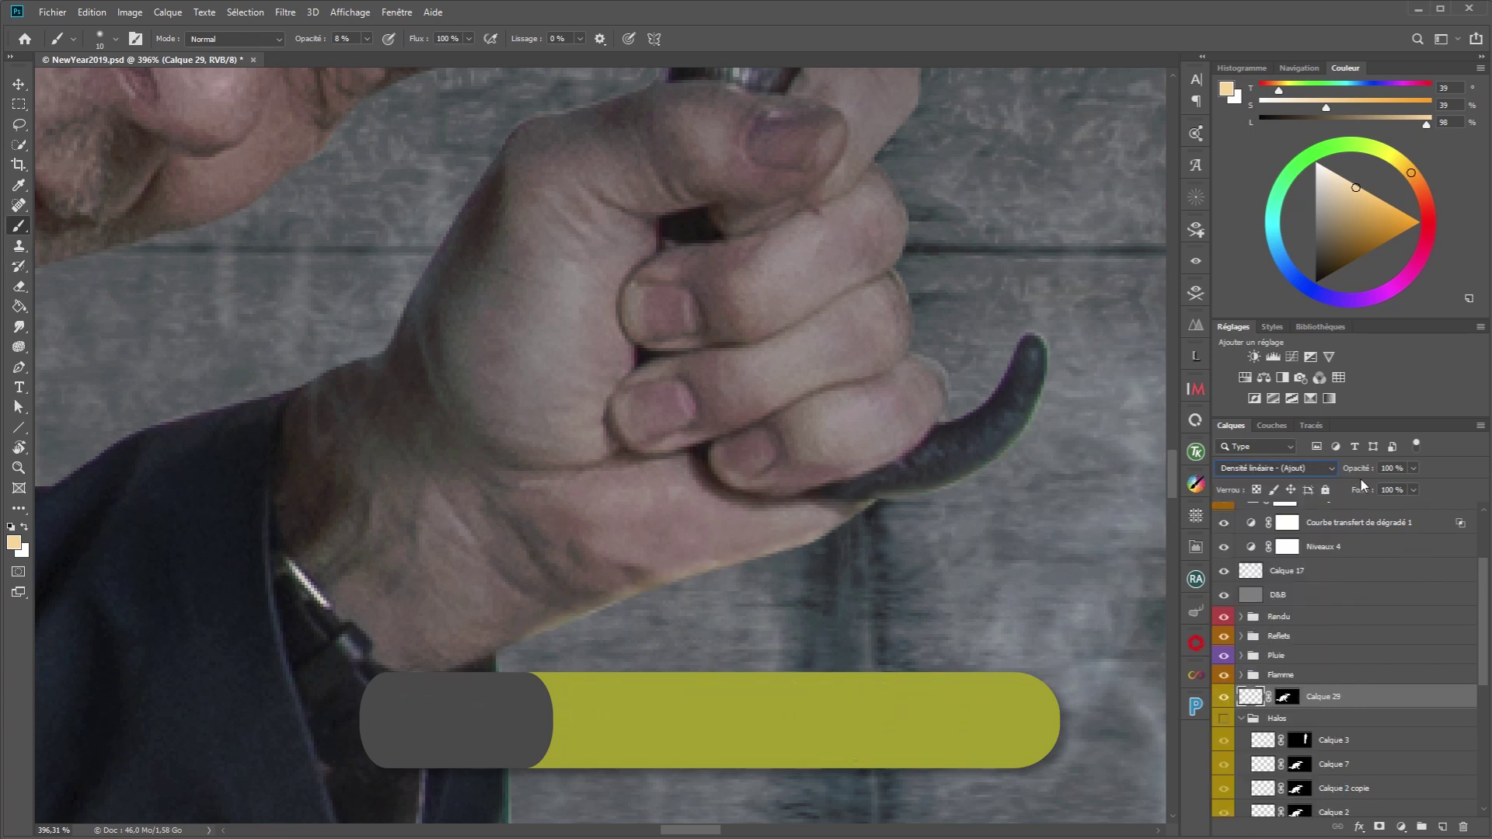
{"action": "left_click_drag", "start_coordinate": [1356, 491], "coordinate": [1338, 492]}
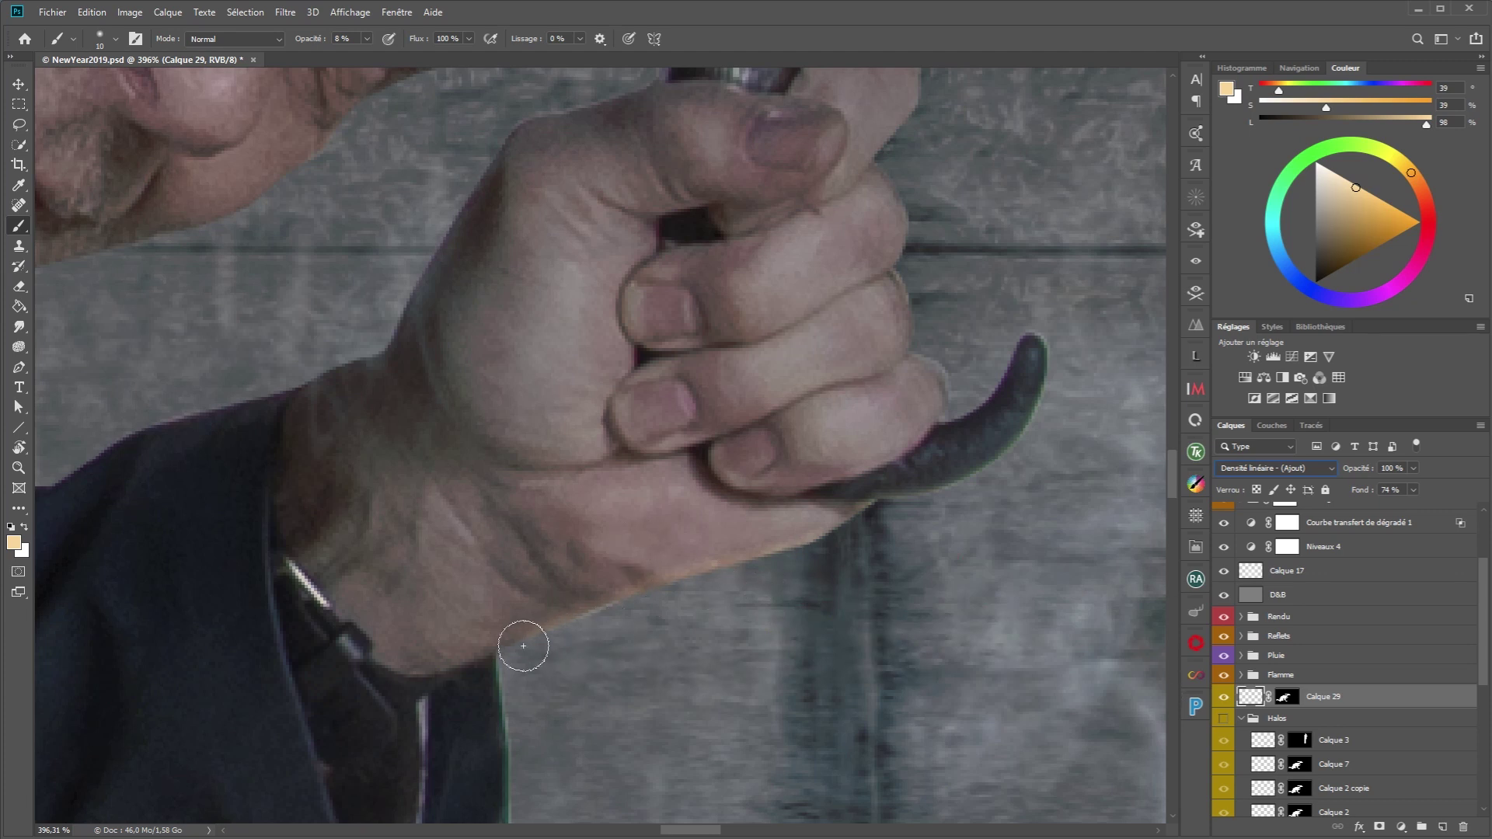
{"action": "left_click_drag", "start_coordinate": [533, 651], "coordinate": [544, 646]}
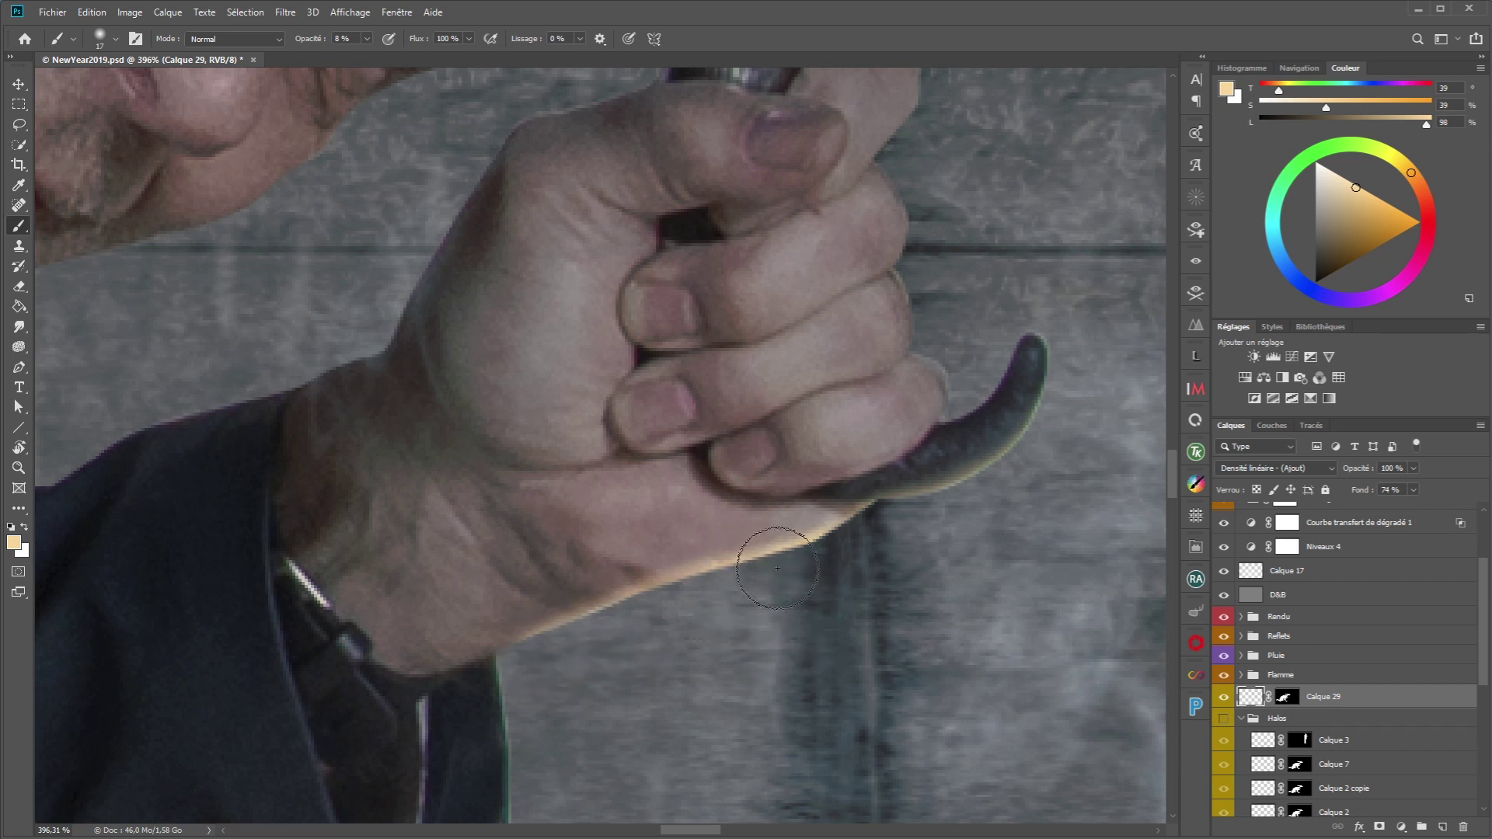
{"action": "mouse_move", "coordinate": [766, 596]}
{"action": "left_mouse_down"}
{"action": "mouse_move", "coordinate": [830, 590]}
{"action": "mouse_move", "coordinate": [780, 599]}
{"action": "left_mouse_up"}
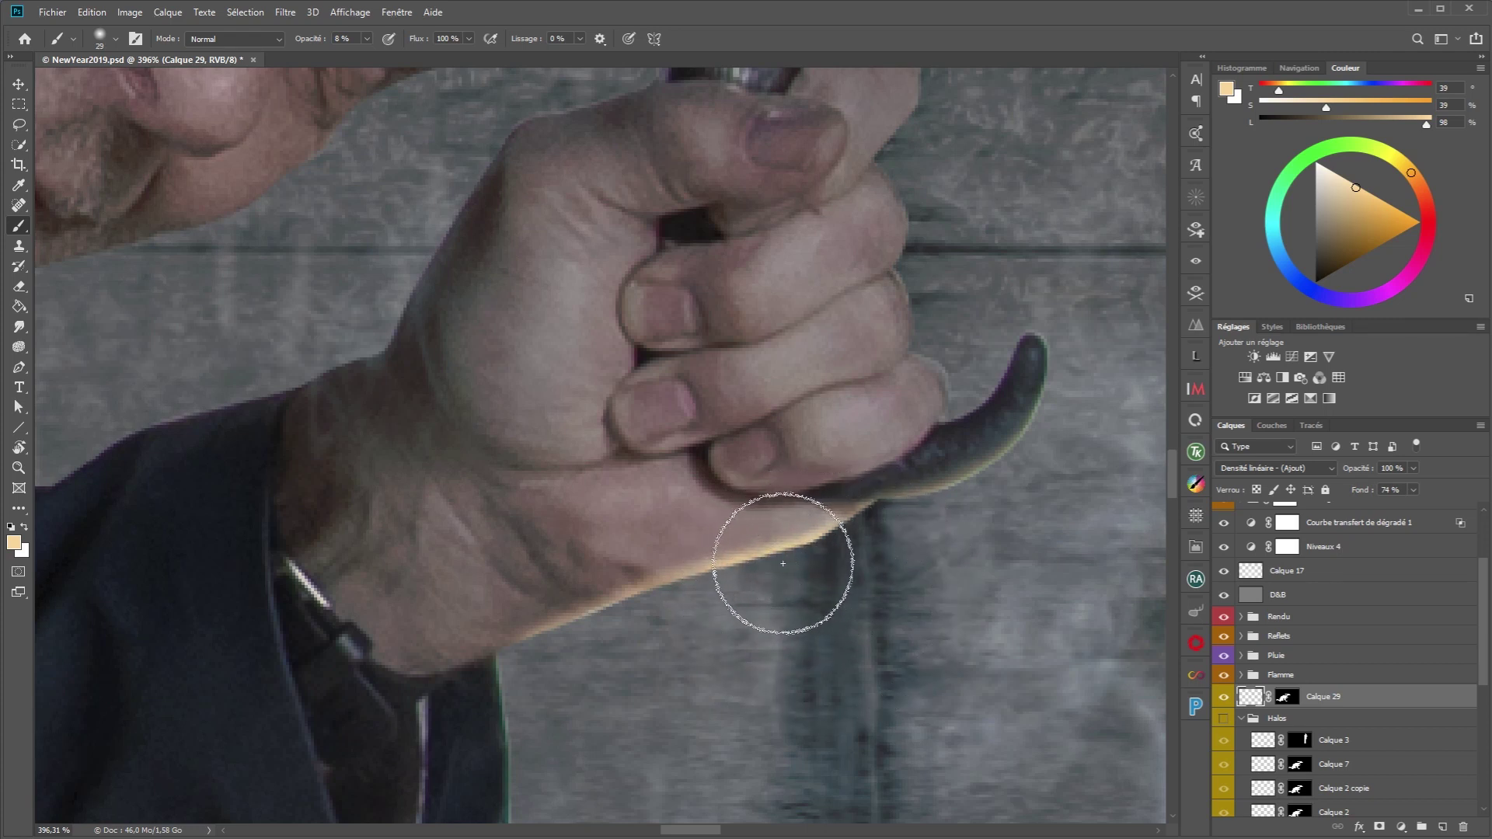
{"action": "left_click_drag", "start_coordinate": [543, 633], "coordinate": [955, 583]}
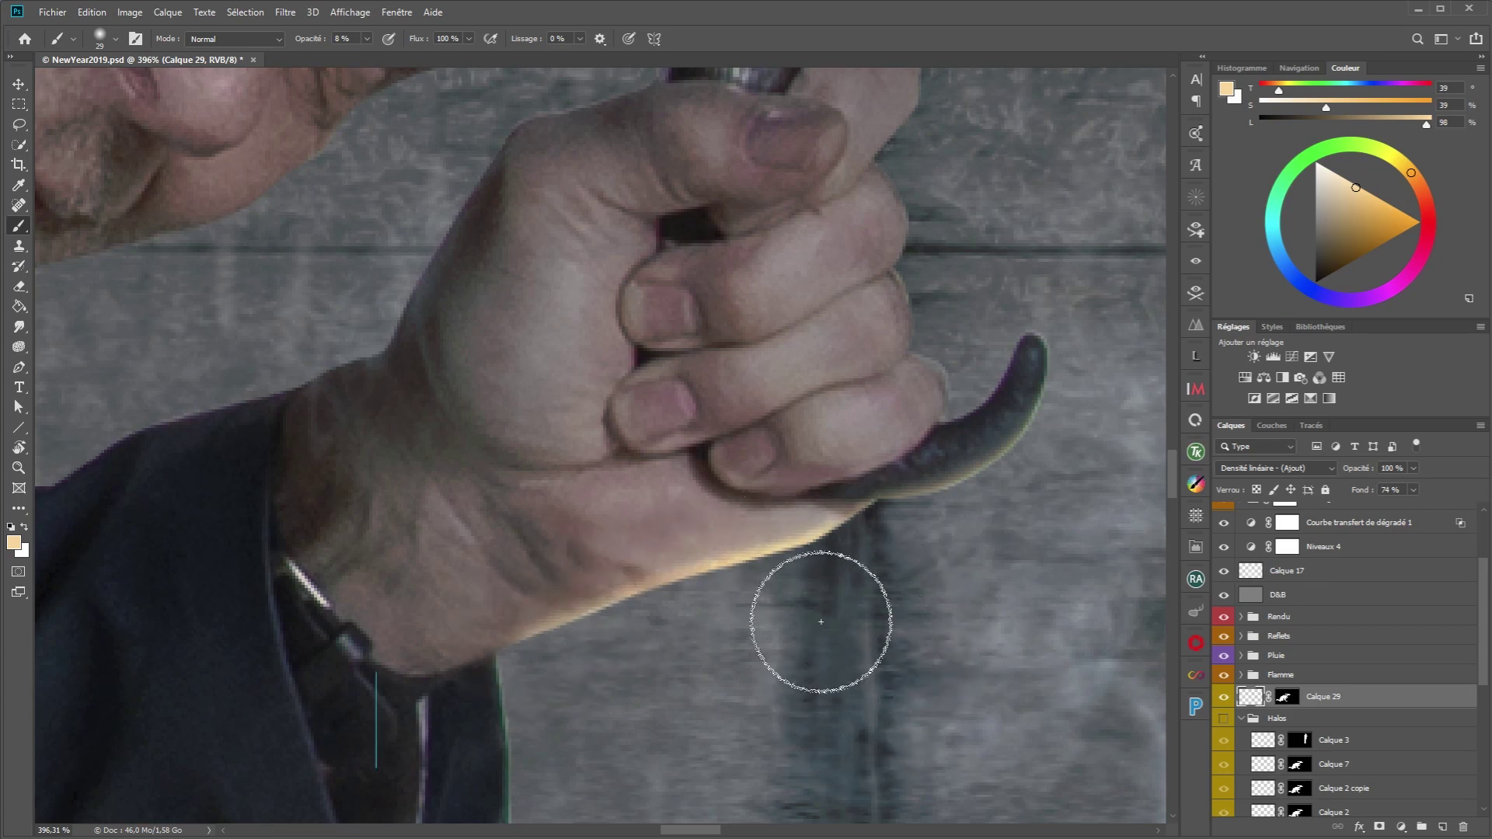
Step: Set a 26 px Eraser at 10% opacity and toggle Calque 29 to compare the glow
{"action": "key", "text": "e"}
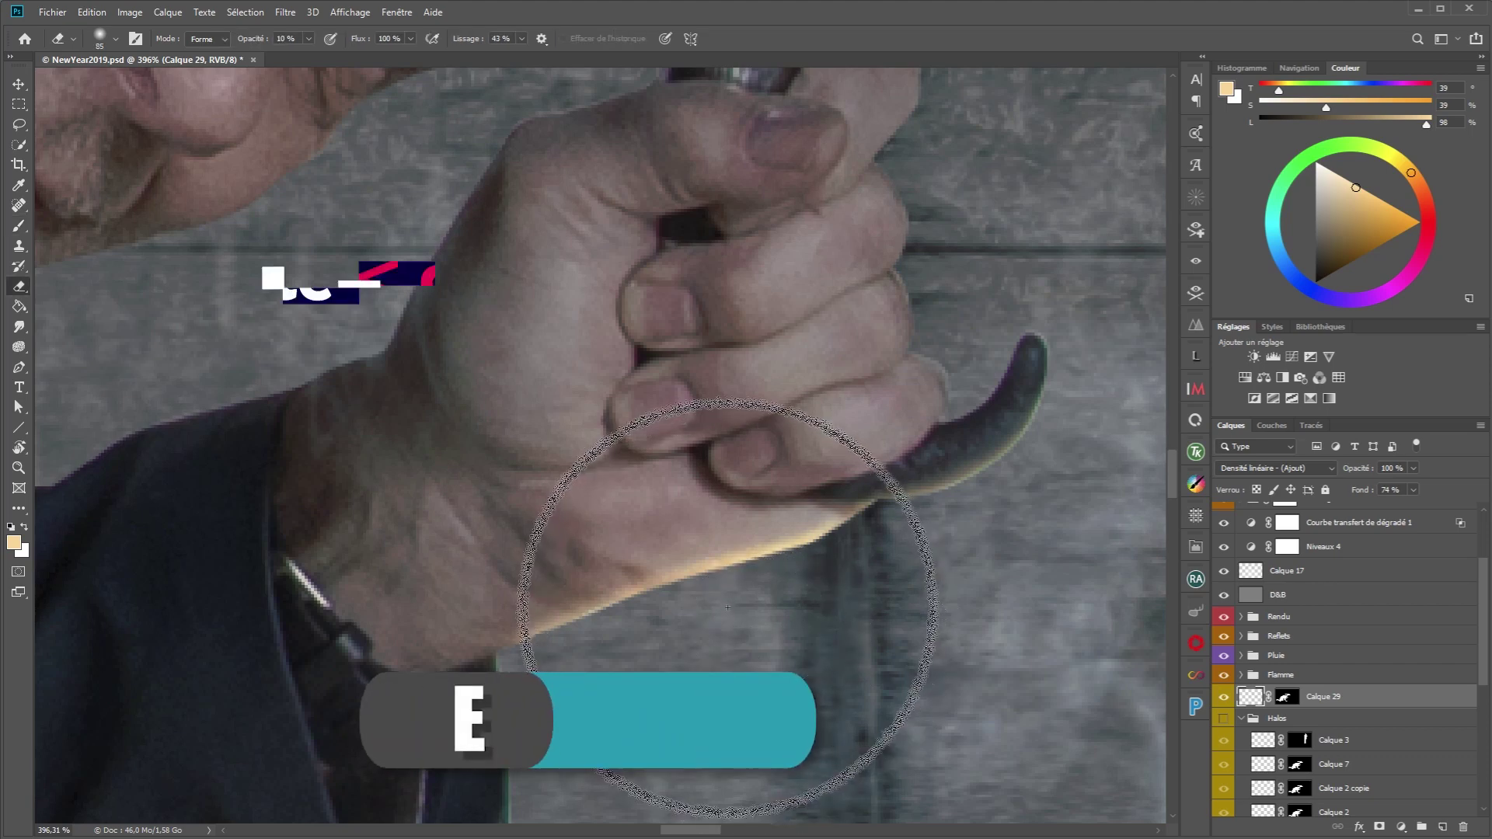
{"action": "key", "text": "1"}
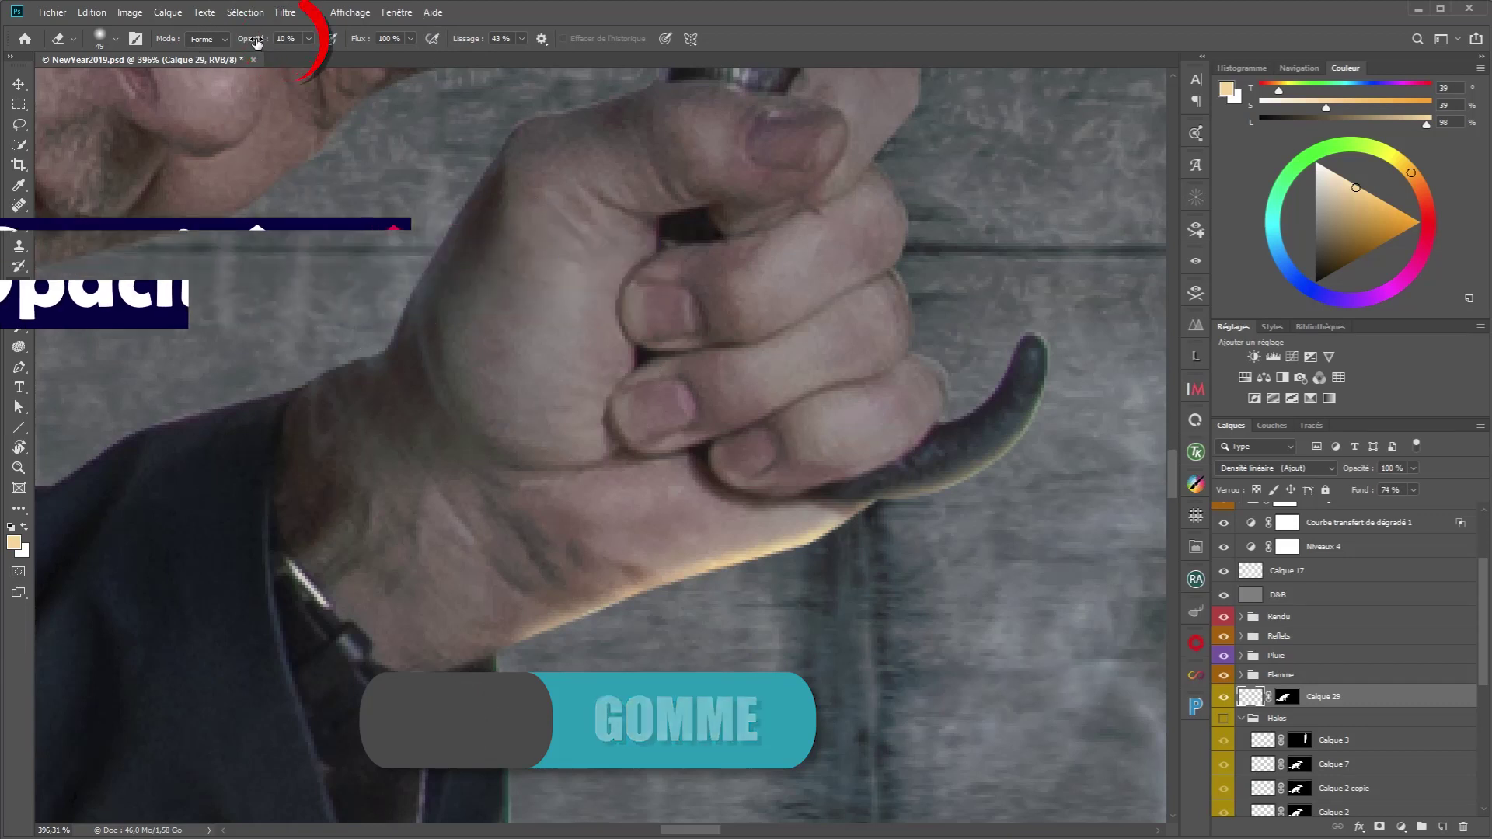
{"action": "left_click_drag", "start_coordinate": [688, 532], "coordinate": [661, 533]}
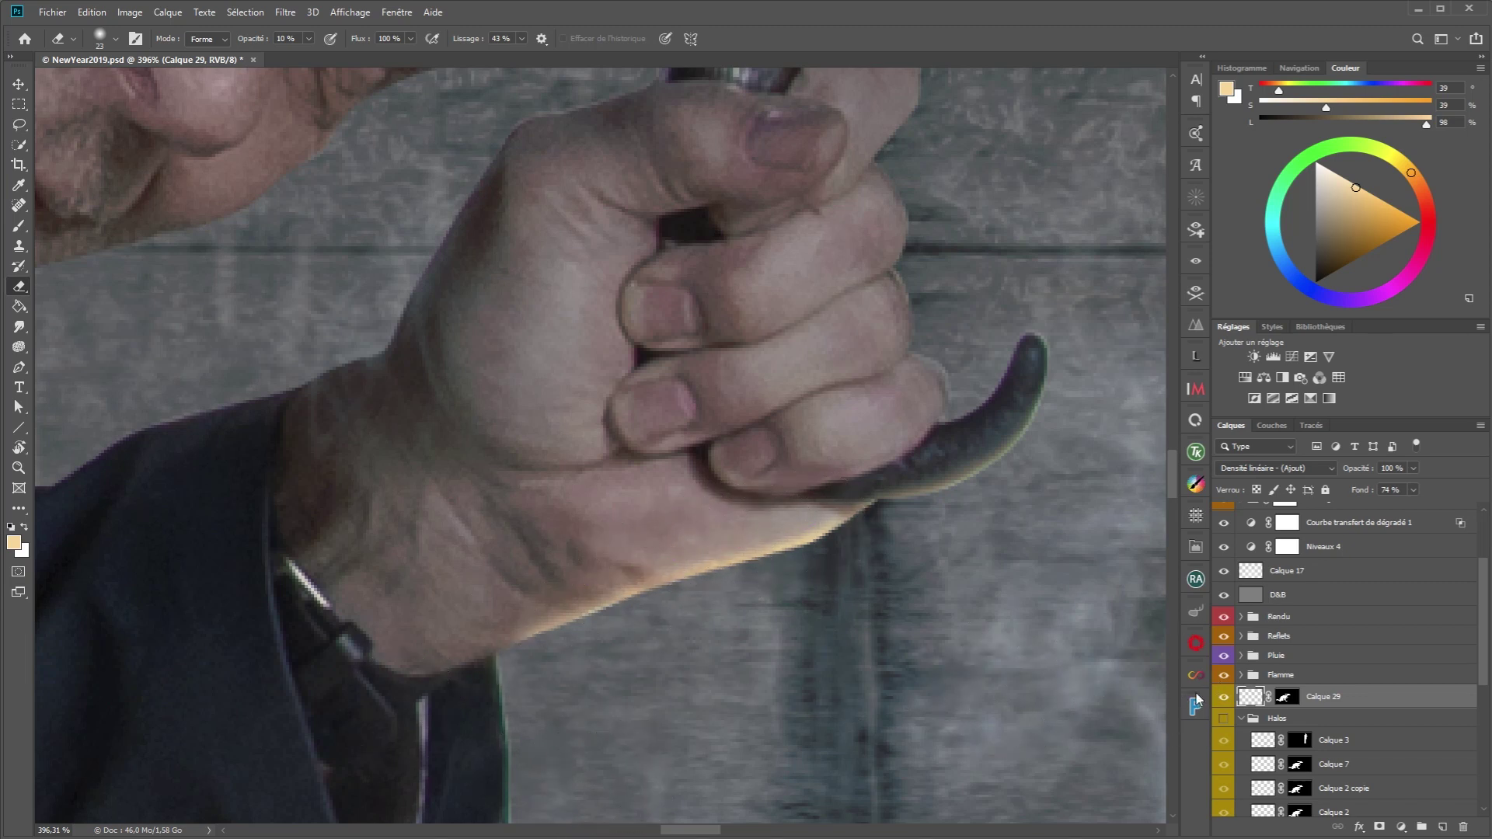
{"action": "left_click", "coordinate": [1223, 699]}
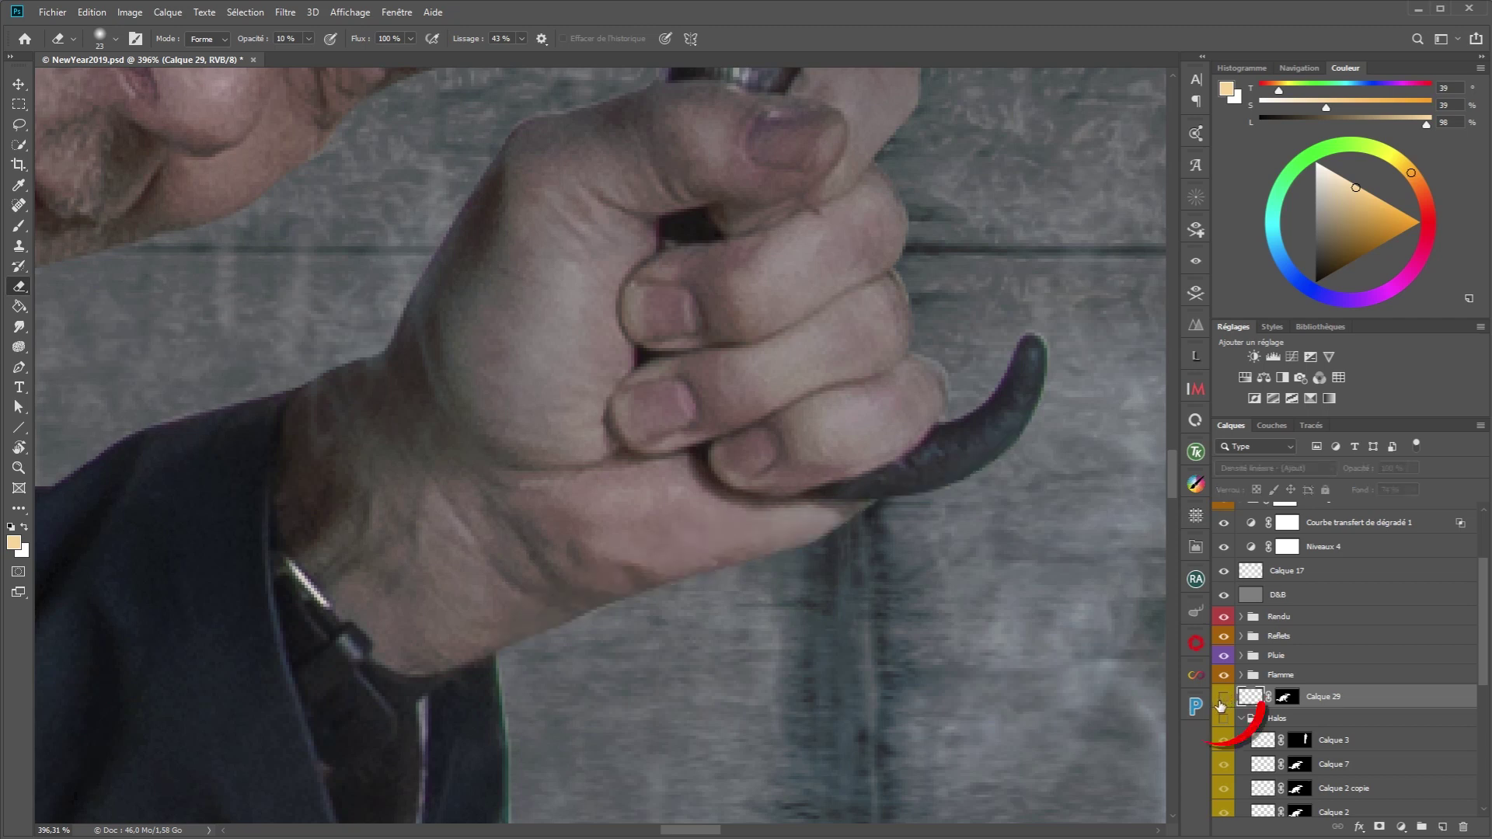
{"action": "left_click", "coordinate": [1221, 701]}
{"action": "left_click", "coordinate": [1224, 698]}
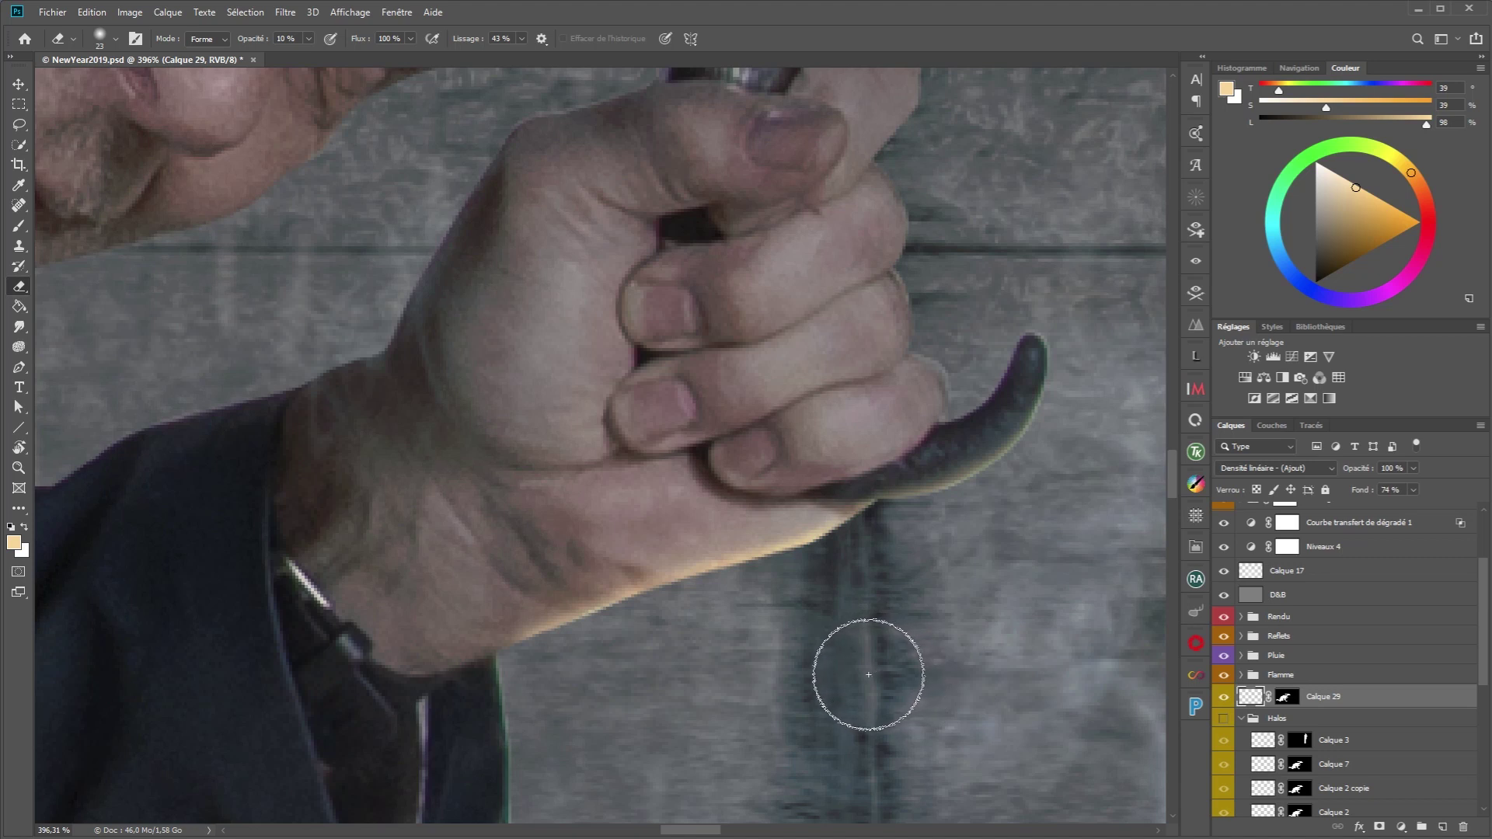
{"action": "key", "text": "b"}
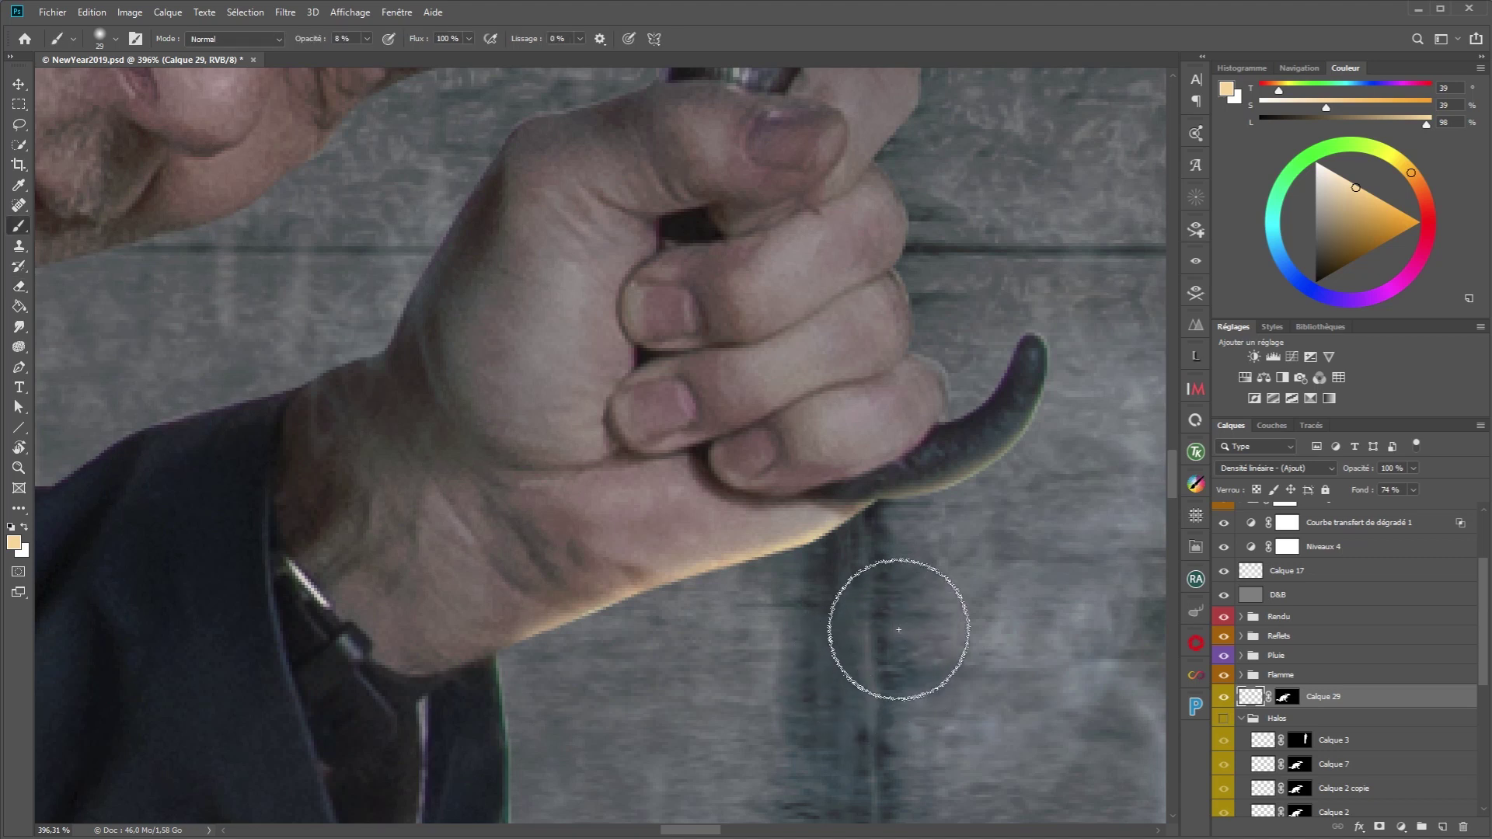
{"action": "key", "text": "l"}
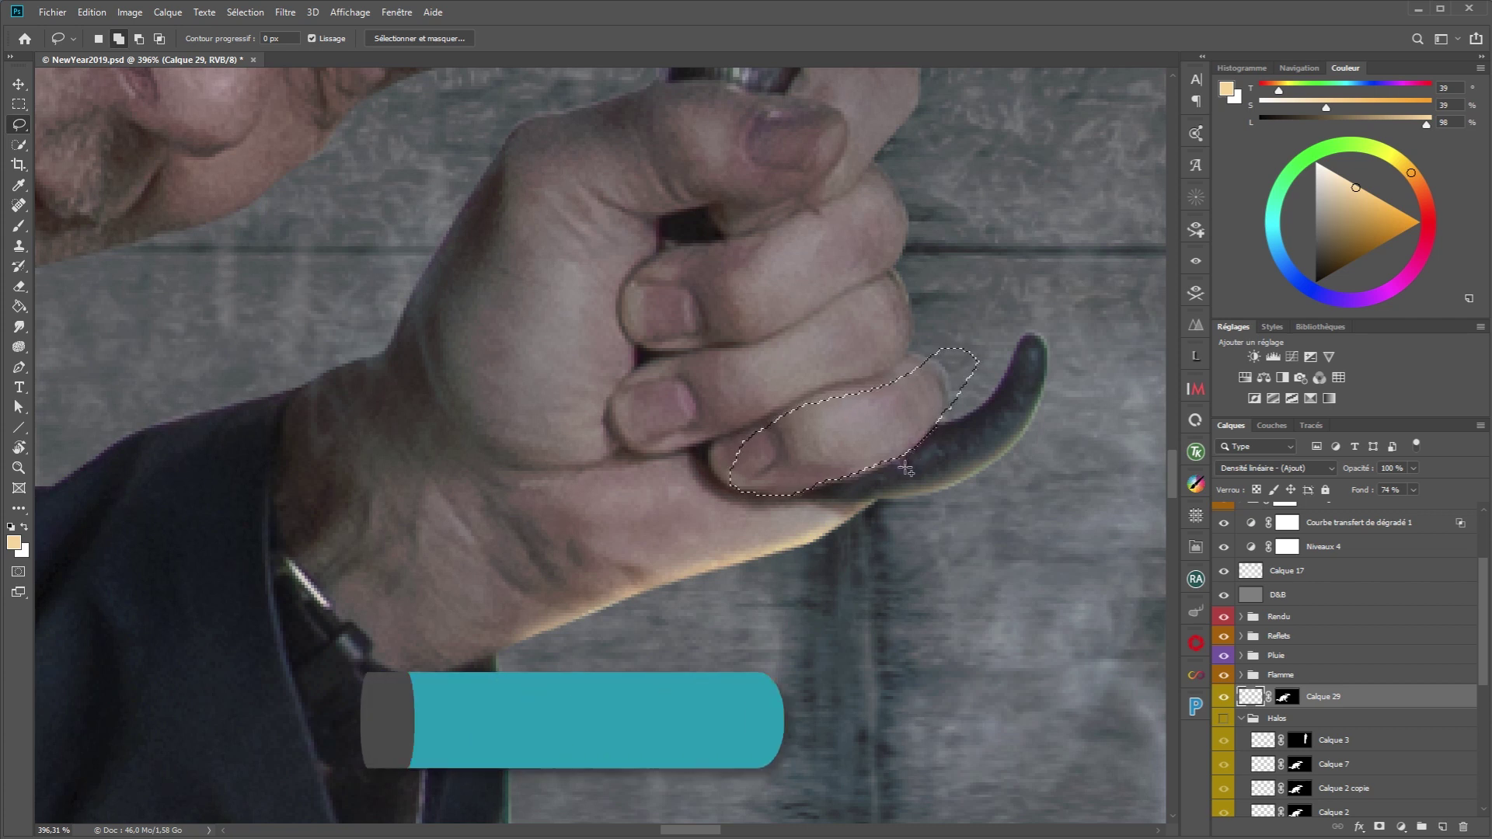
Step: Paint the little finger glow with a 21 px brush, soften it with a 19 px eraser, then deselect
{"action": "key", "text": "b"}
{"action": "left_click_drag", "start_coordinate": [903, 466], "coordinate": [886, 471]}
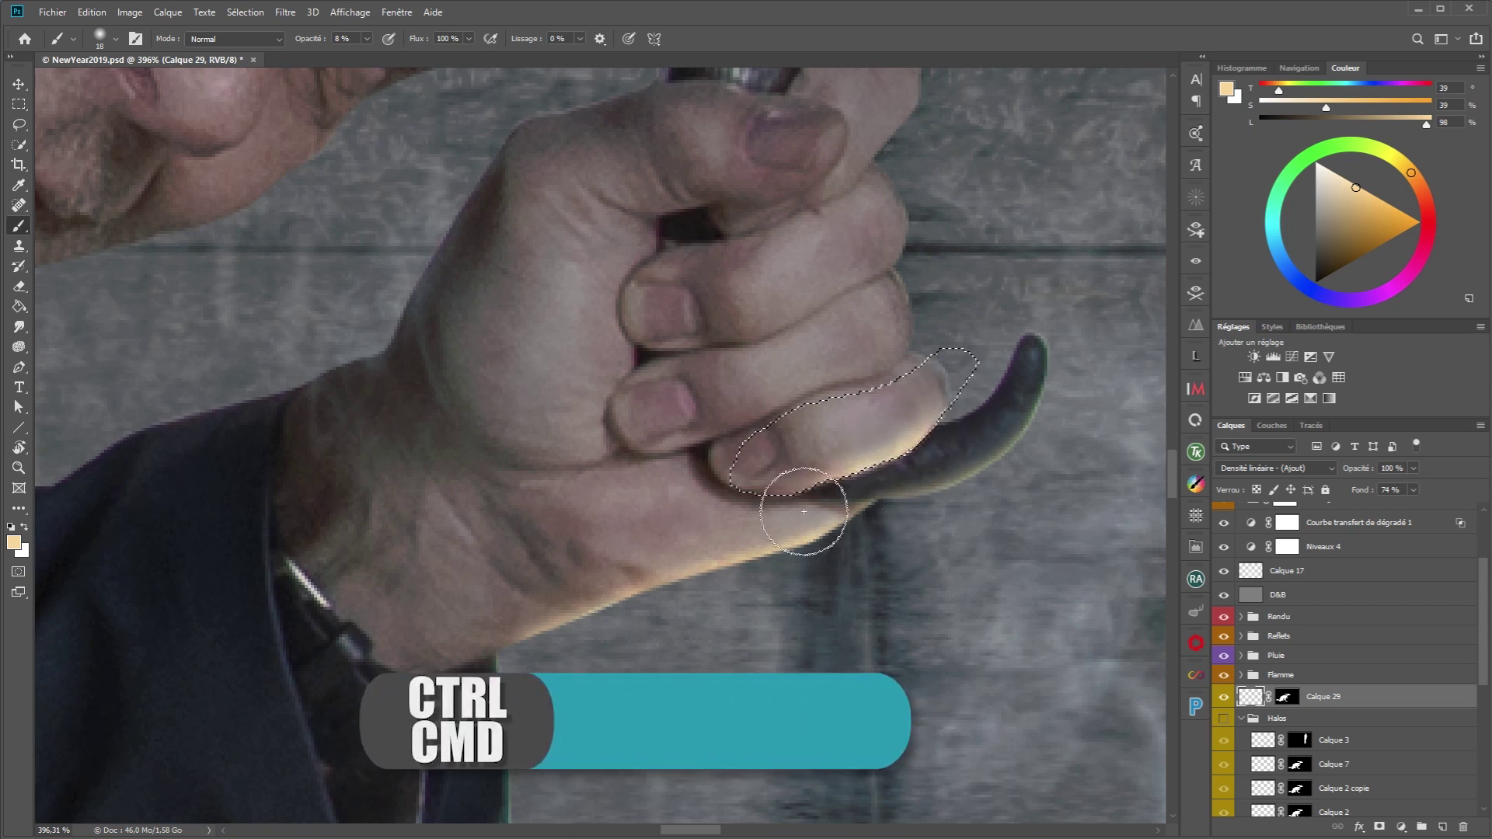
{"action": "key", "text": "ctrl+h"}
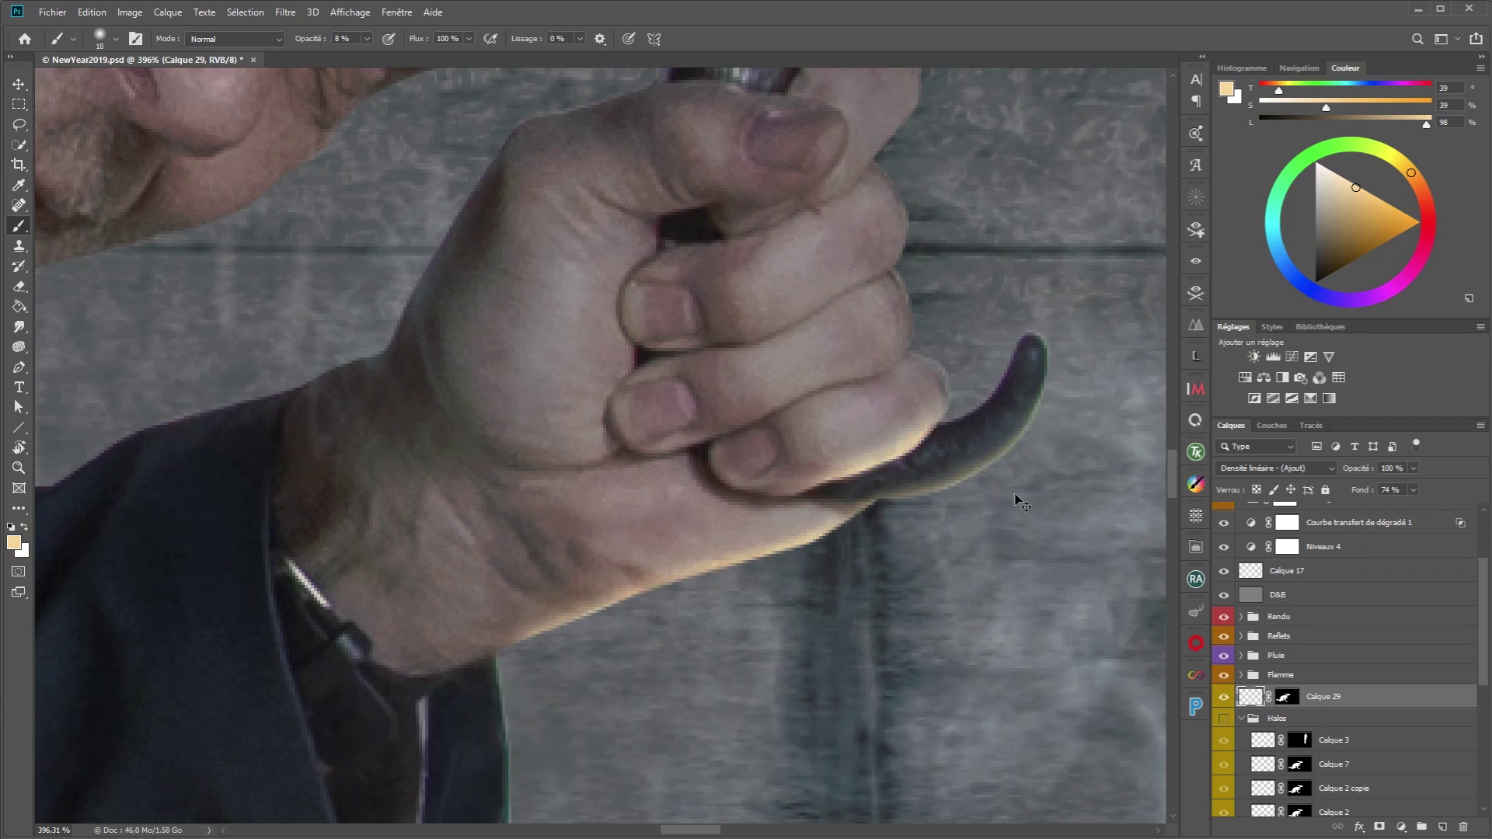
{"action": "key", "text": "e"}
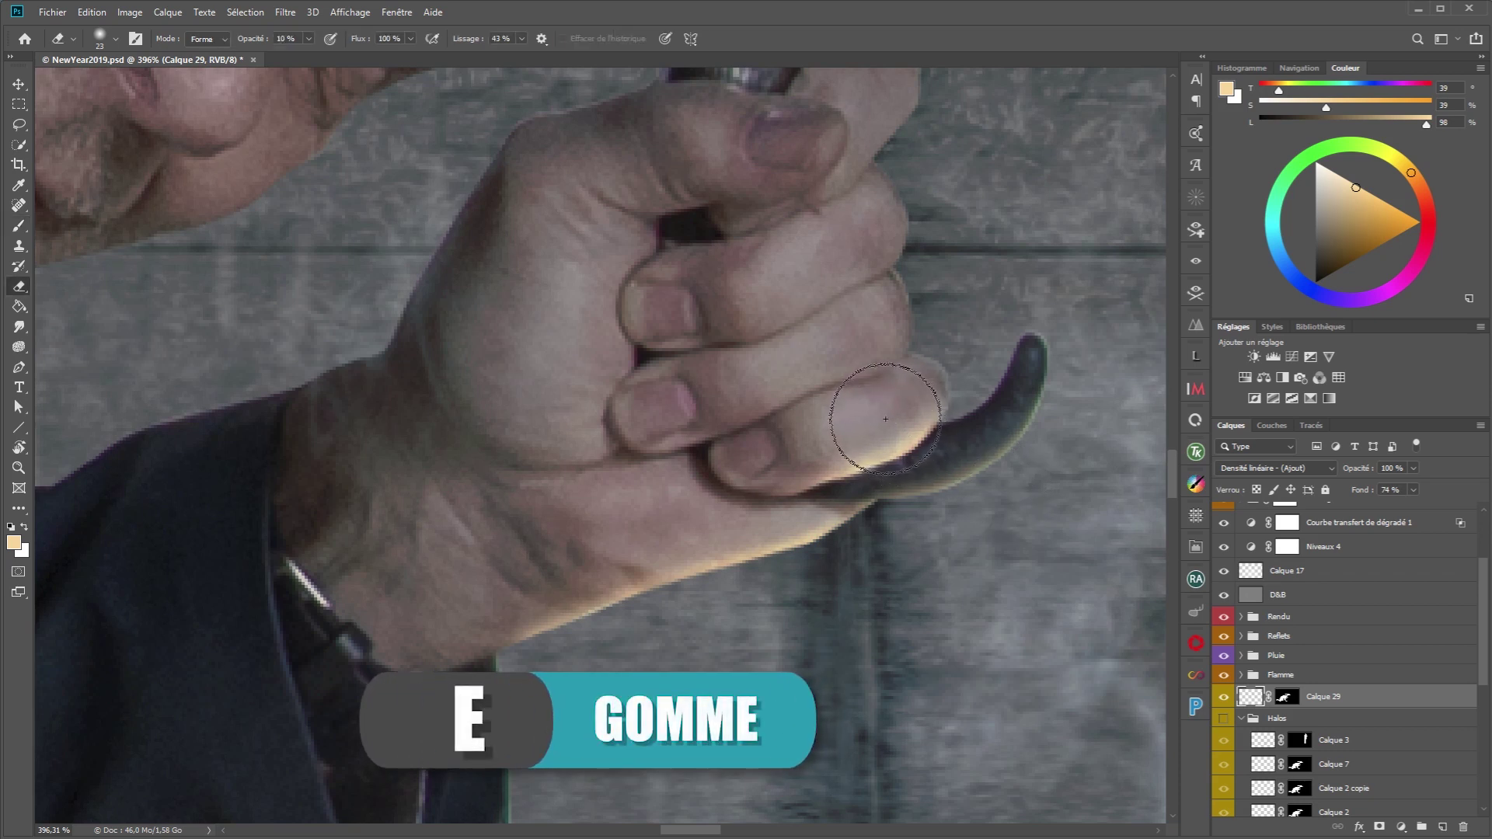
{"action": "left_click_drag", "start_coordinate": [861, 430], "coordinate": [879, 430]}
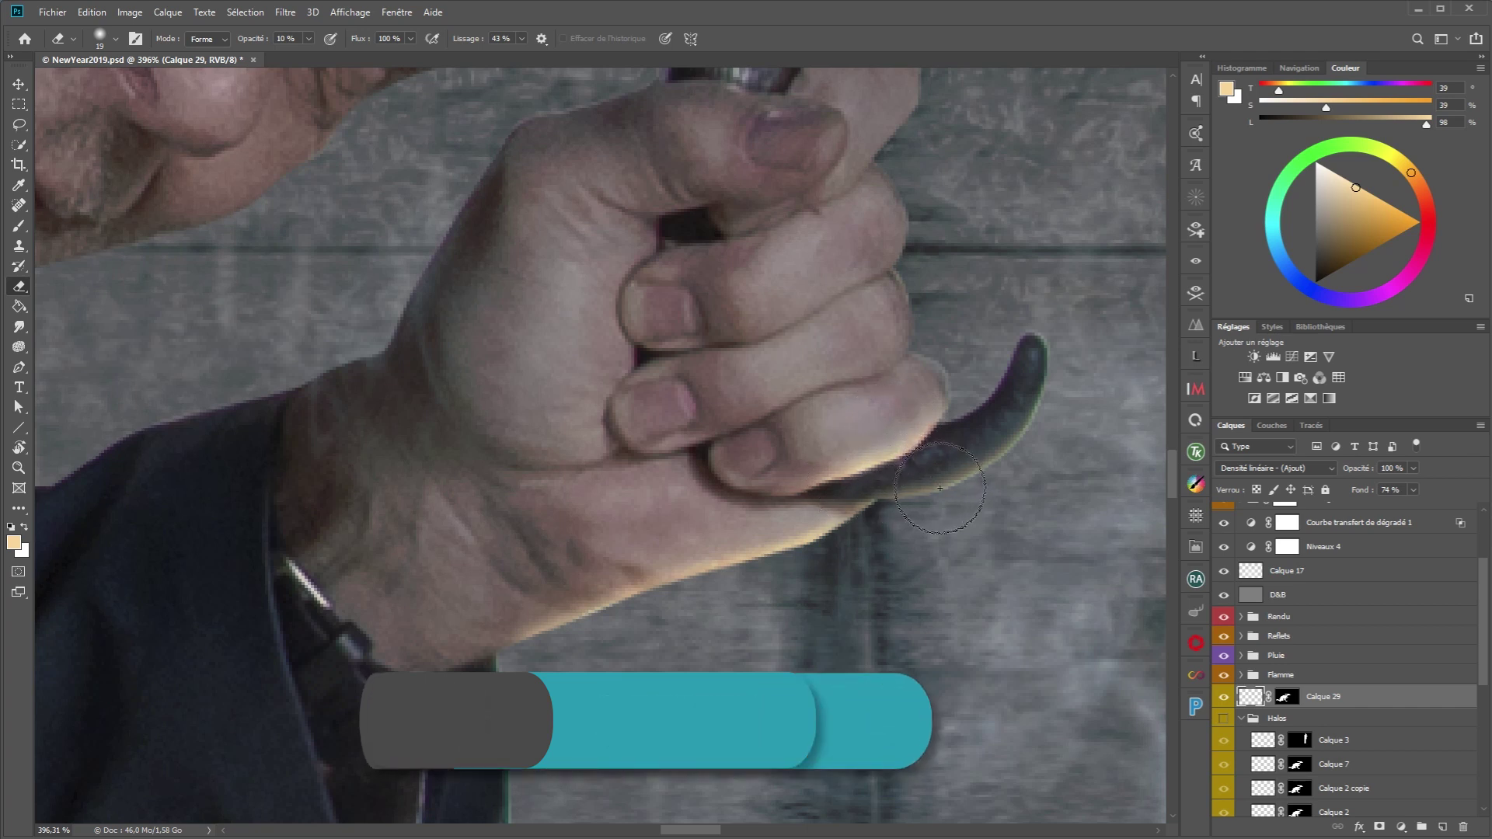
{"action": "key", "text": "ctrl+h"}
{"action": "key", "text": "b"}
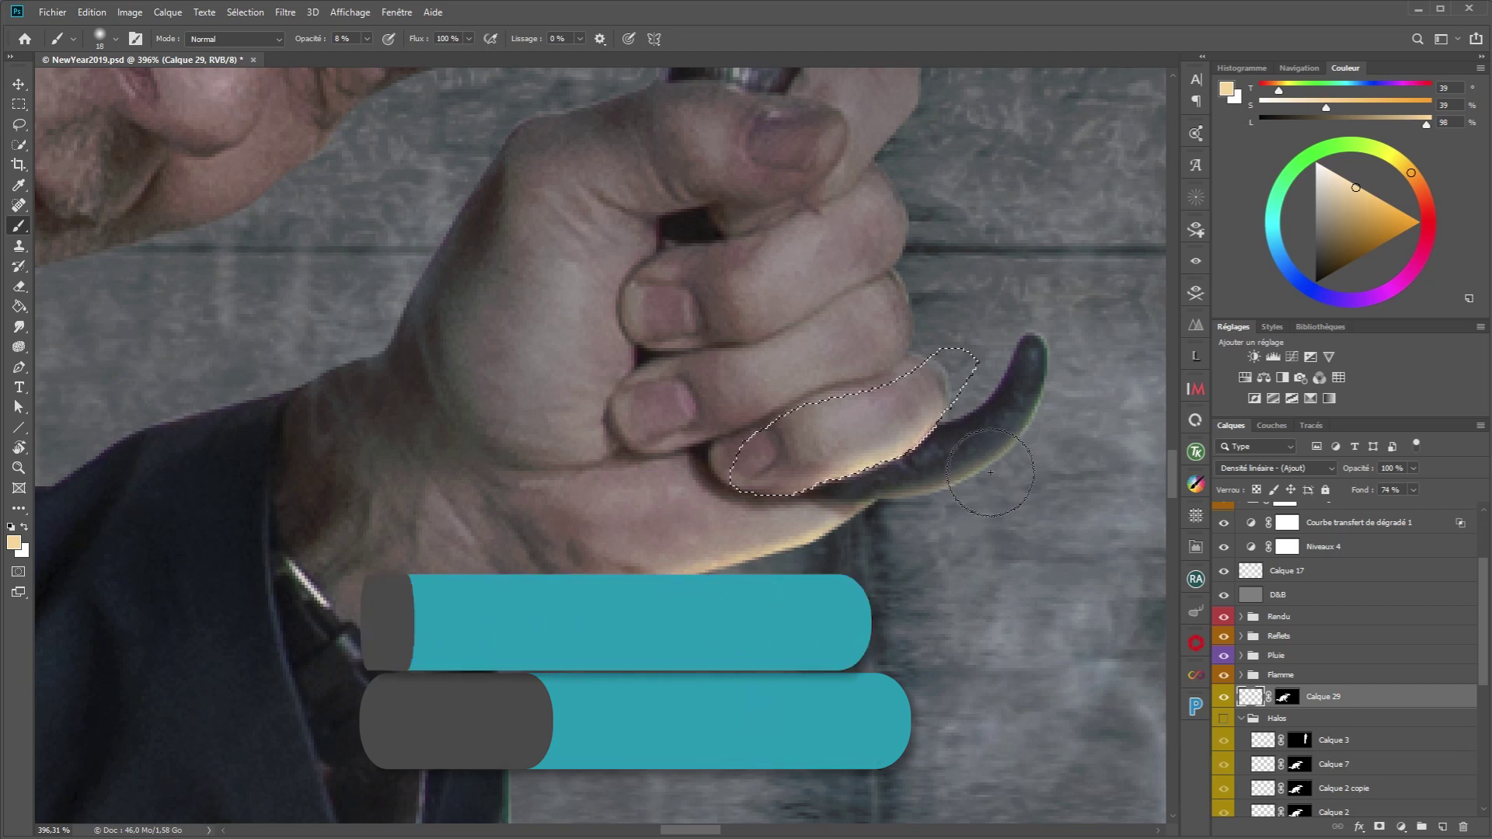
{"action": "key", "text": "ctrl+d"}
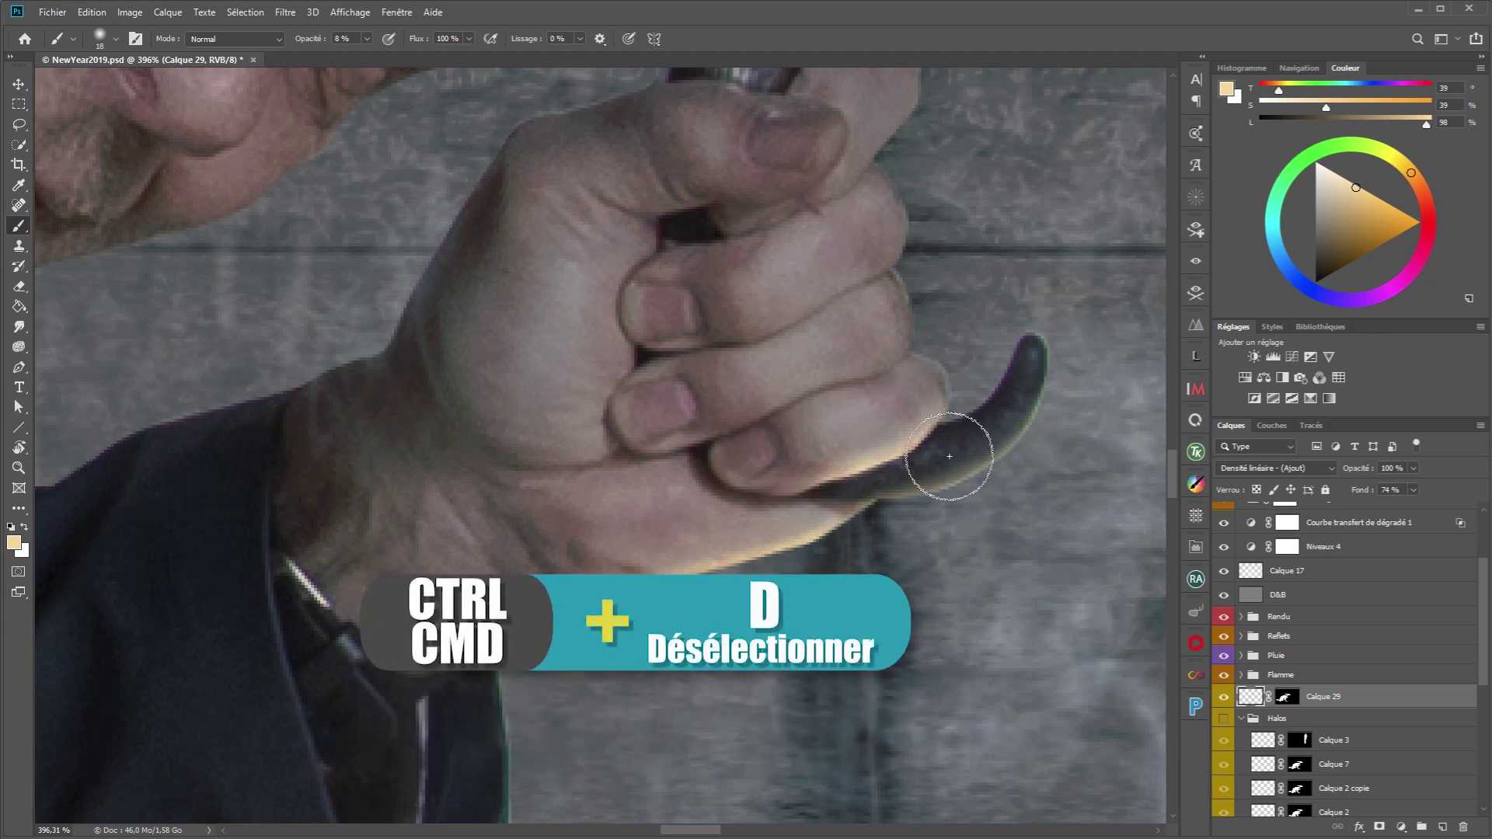
{"action": "key", "text": "l"}
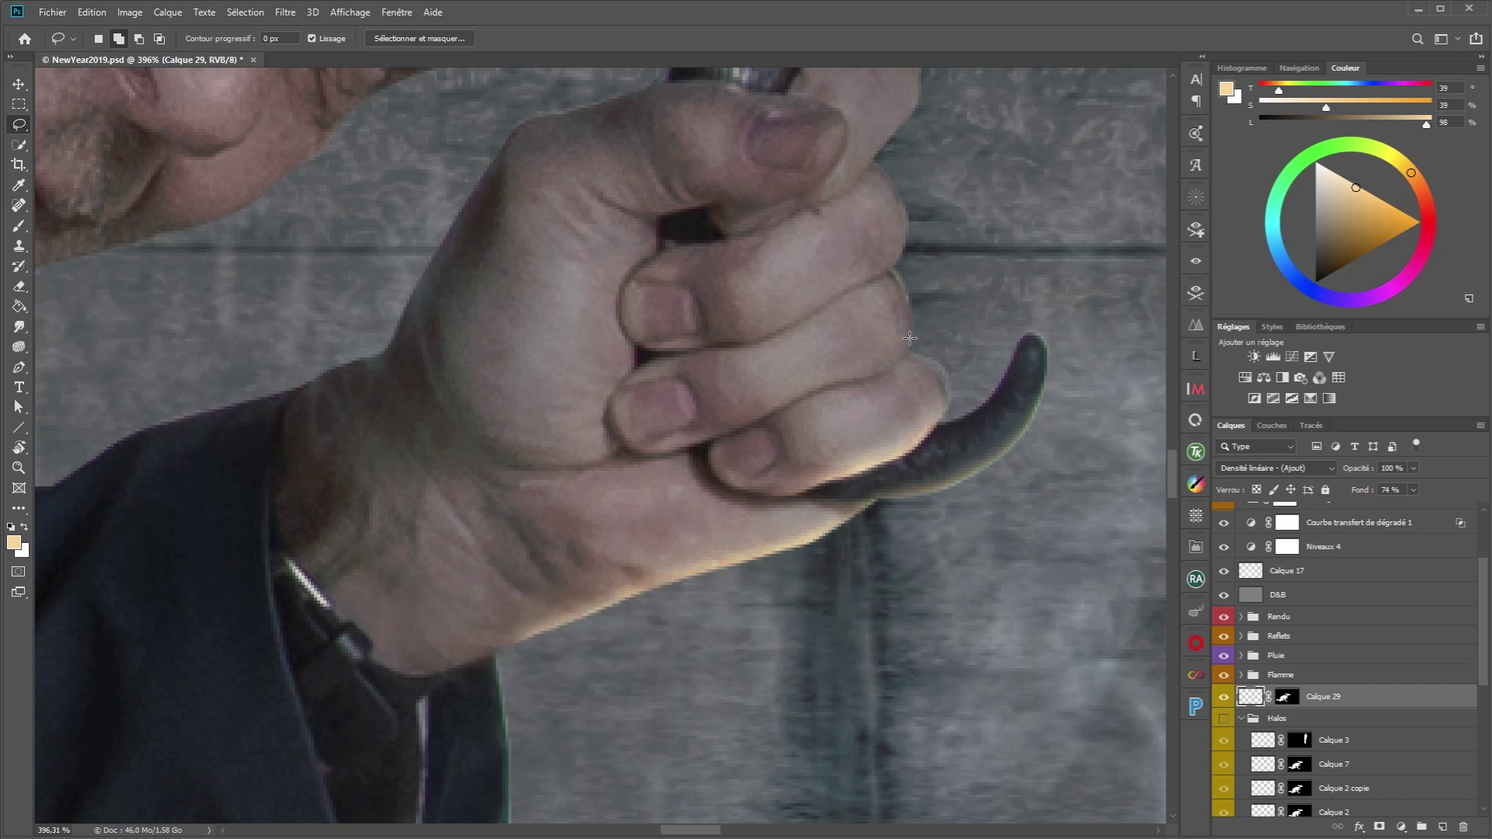
Step: Lasso the middle finger, brush a warm glow inside it, show Calque 29, and deselect
{"action": "left_click_drag", "start_coordinate": [935, 334], "coordinate": [868, 378]}
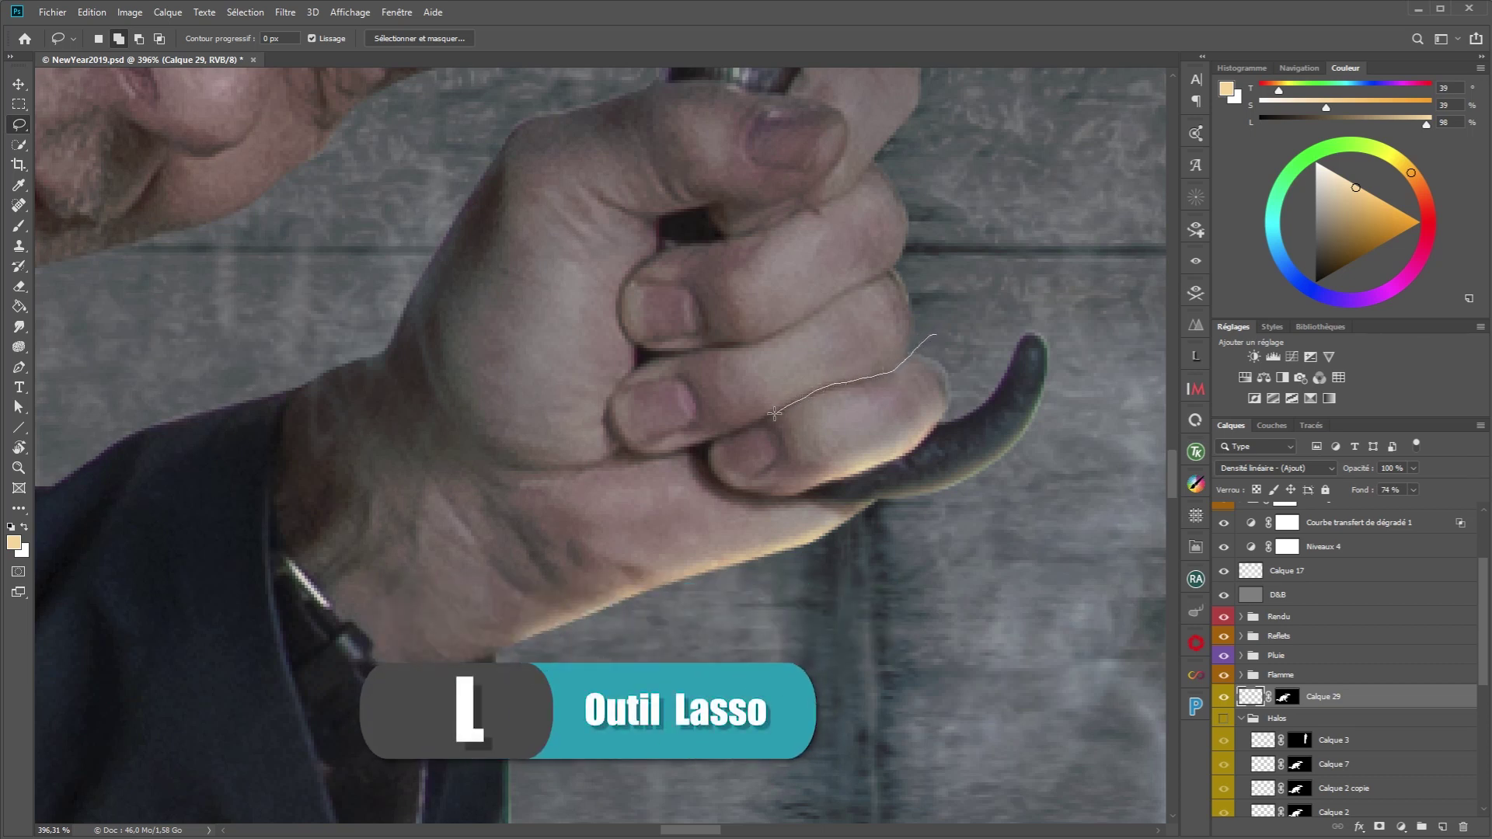
{"action": "left_click_drag", "start_coordinate": [745, 428], "coordinate": [631, 445]}
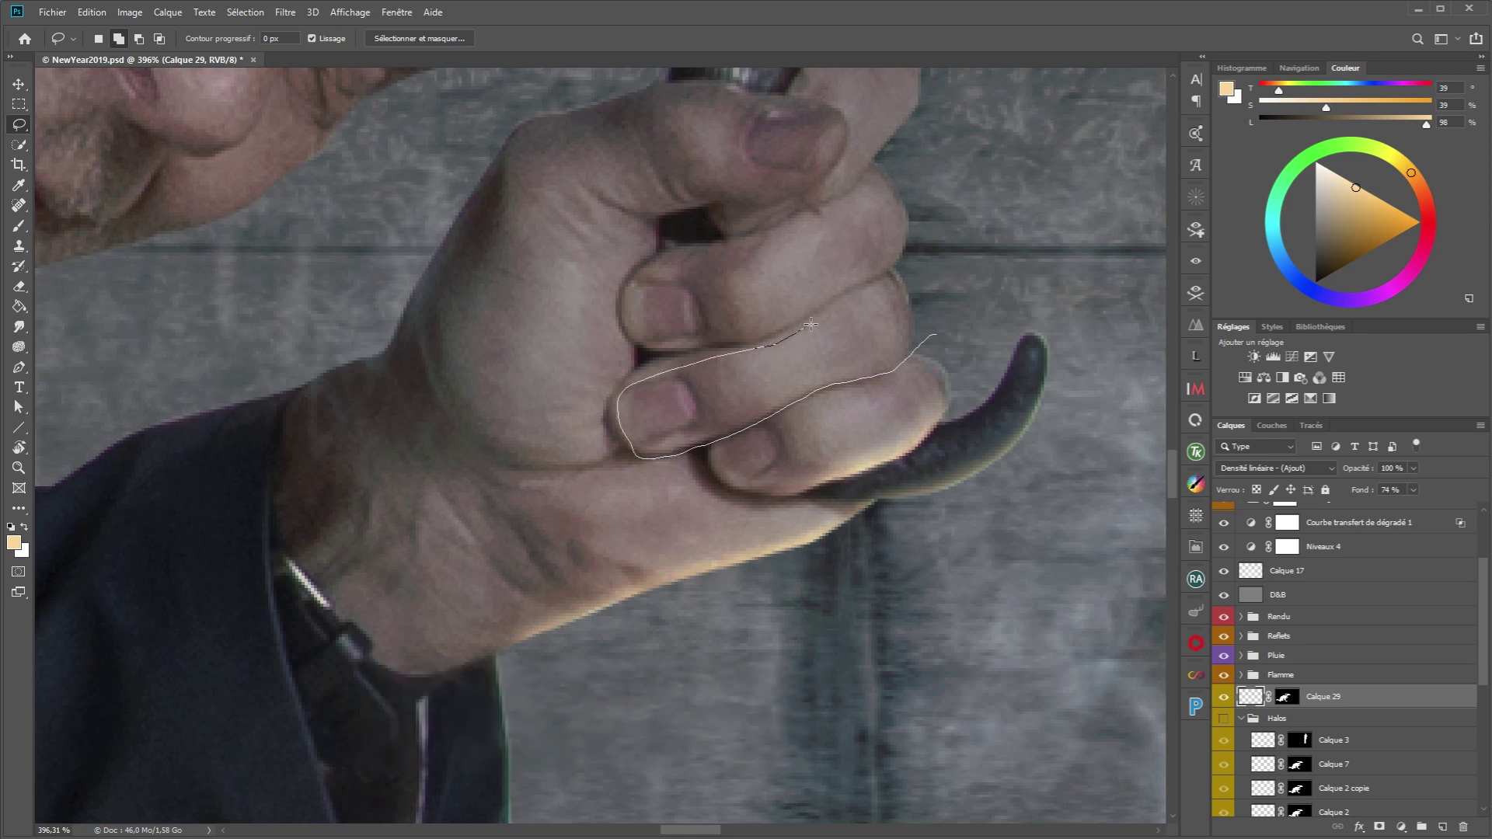
{"action": "key", "text": "b"}
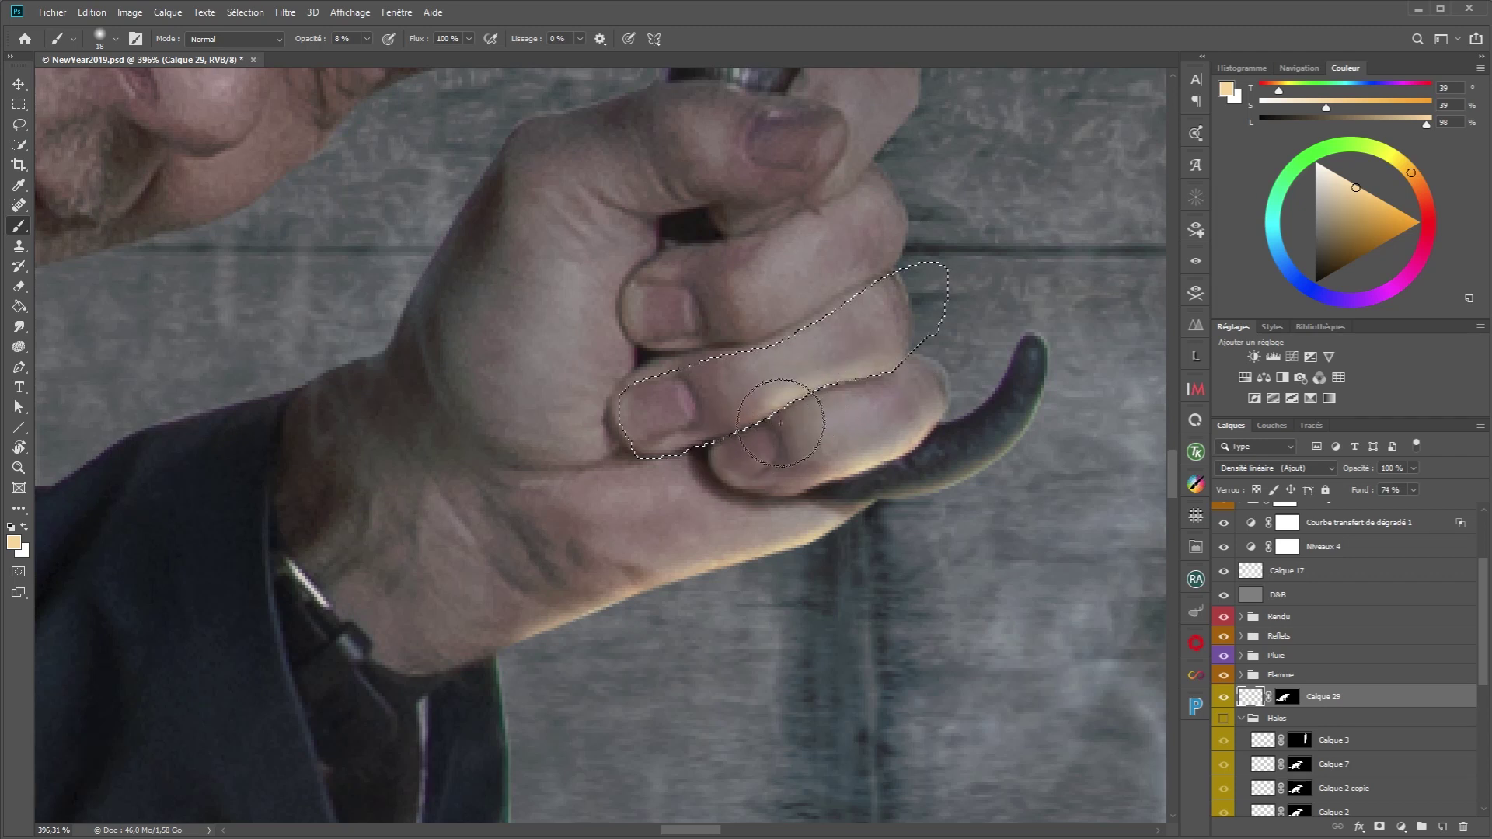
{"action": "left_click_drag", "start_coordinate": [780, 423], "coordinate": [890, 373]}
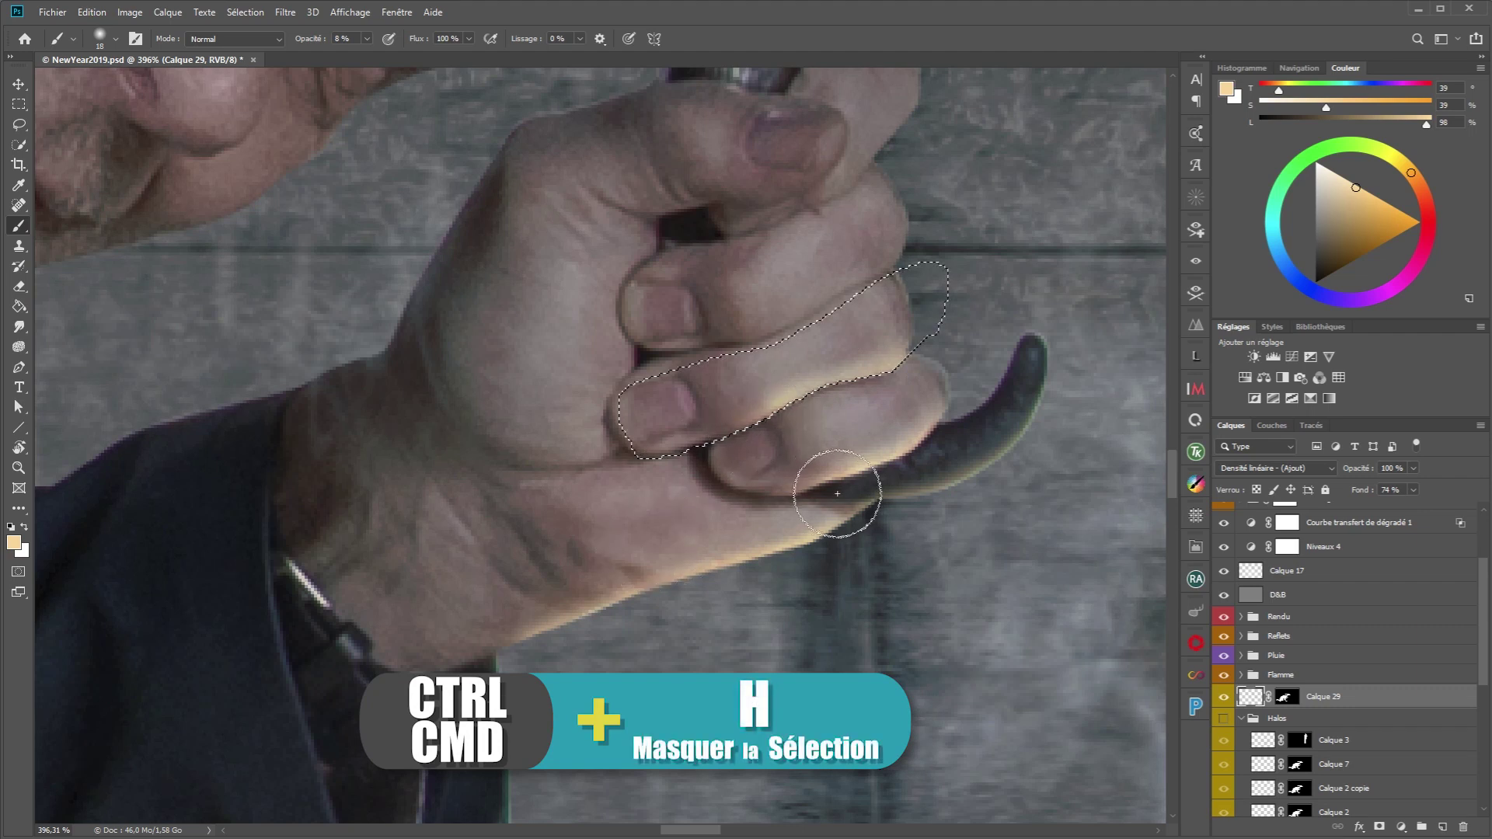
{"action": "key", "text": "ctrl+h"}
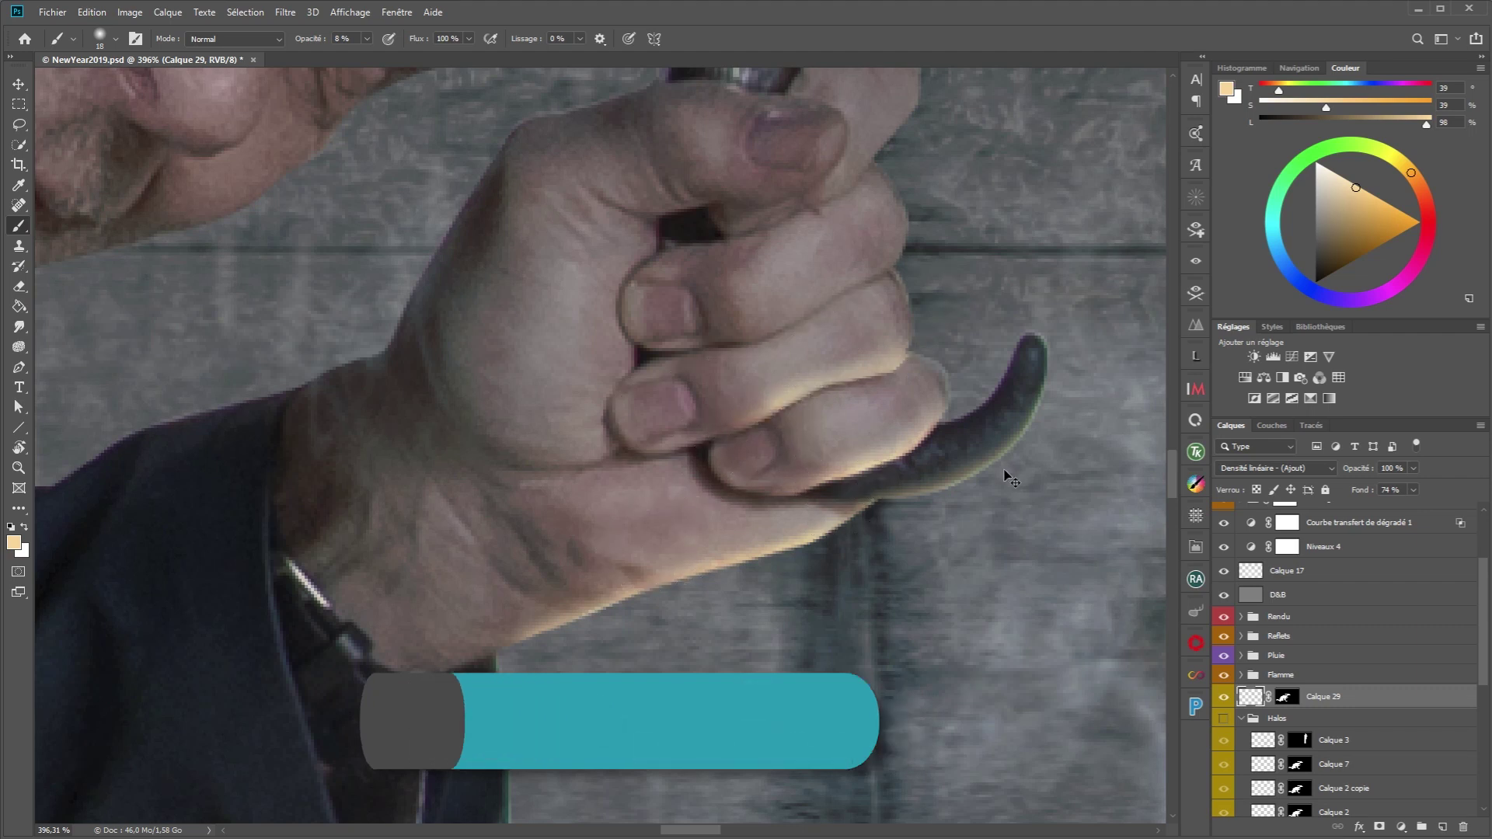
{"action": "left_click", "coordinate": [1224, 697]}
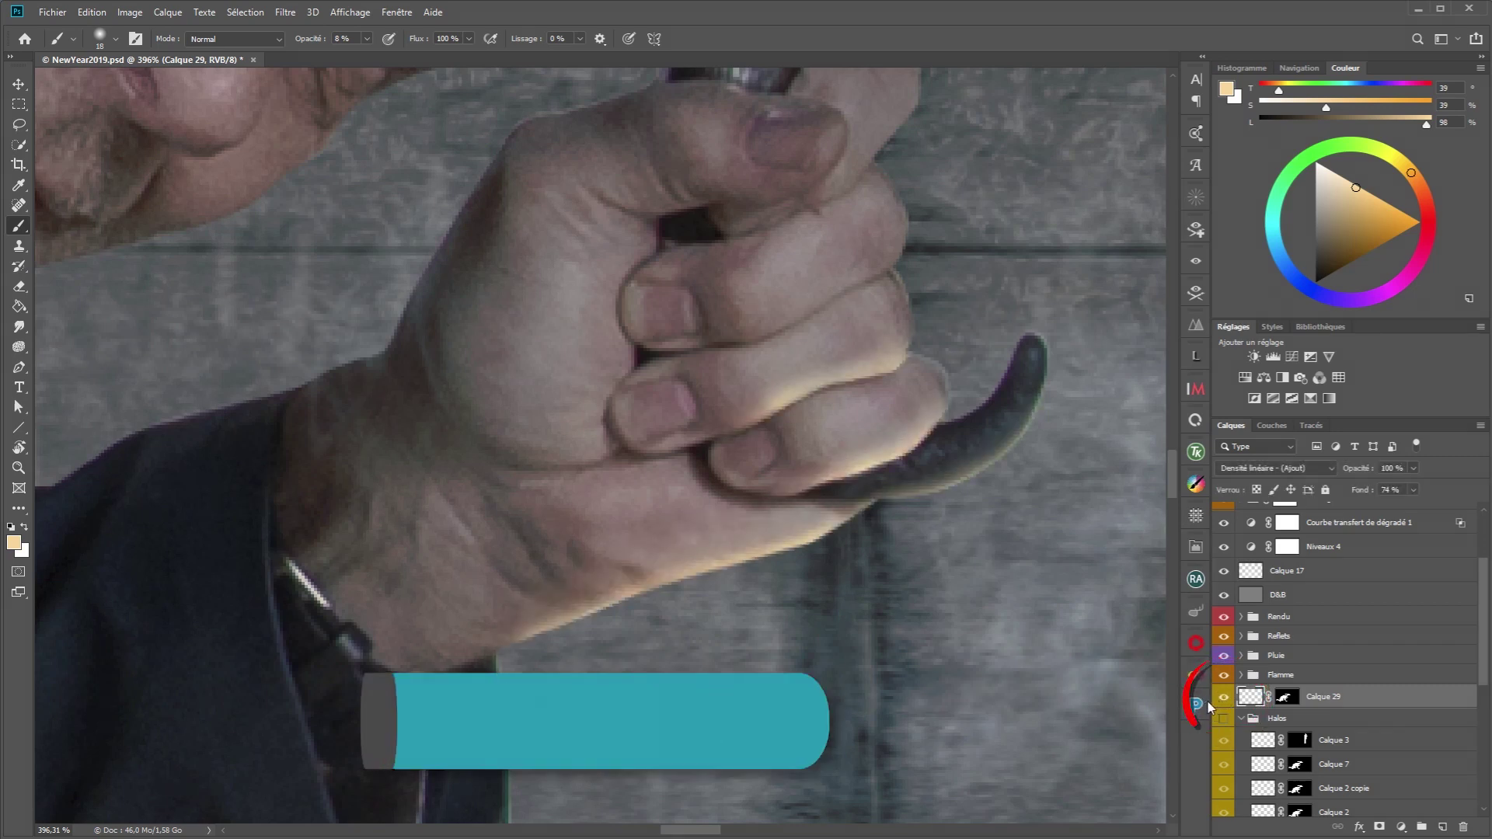
{"action": "key", "text": "ctrl+h"}
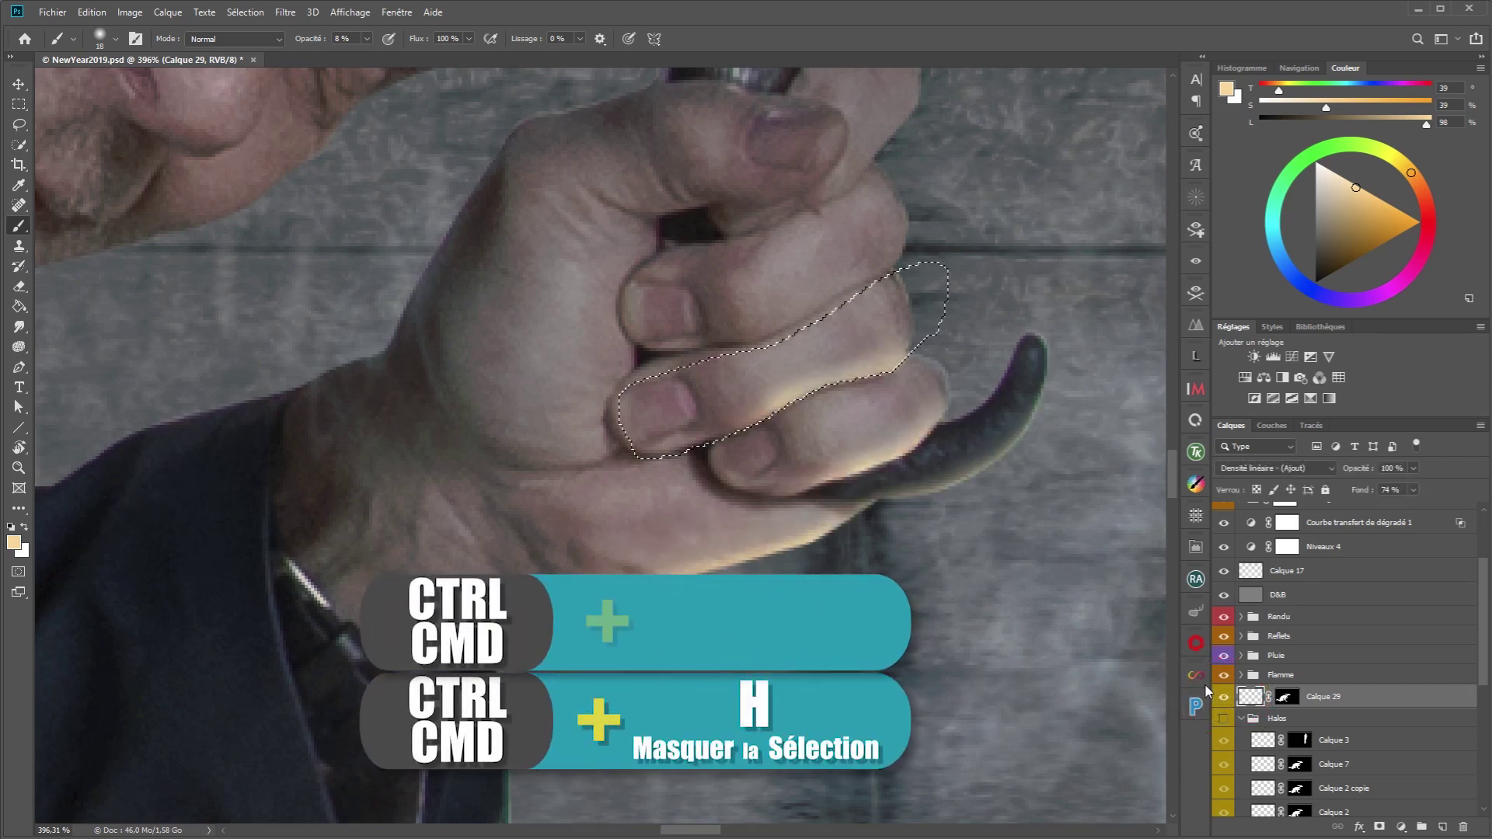
{"action": "key", "text": "ctrl+d"}
Step: Outline the upper finger of the fist with the lasso and return to the brush
{"action": "key", "text": "l"}
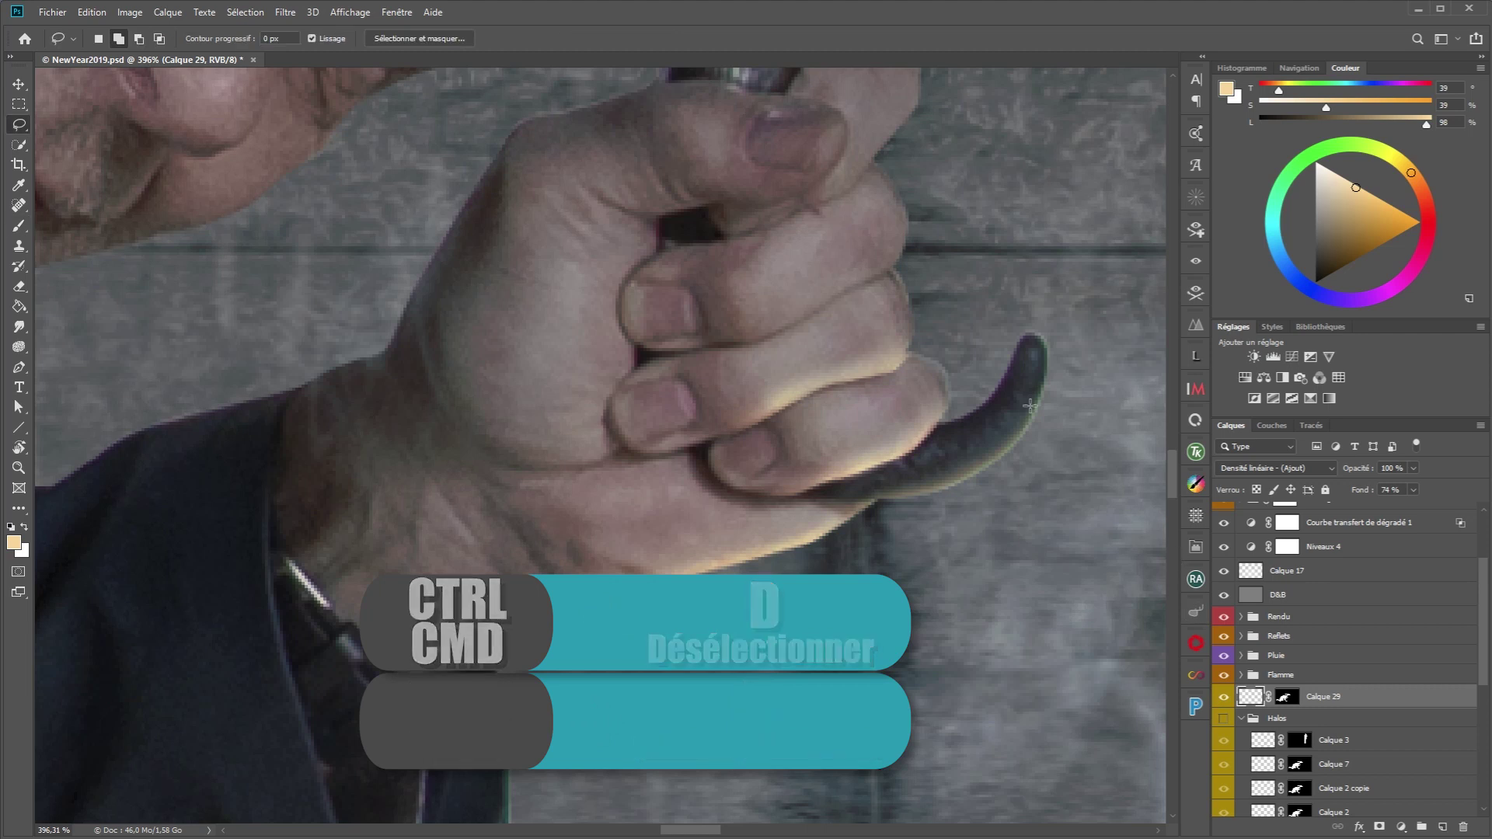
{"action": "left_click_drag", "start_coordinate": [902, 258], "coordinate": [835, 297]}
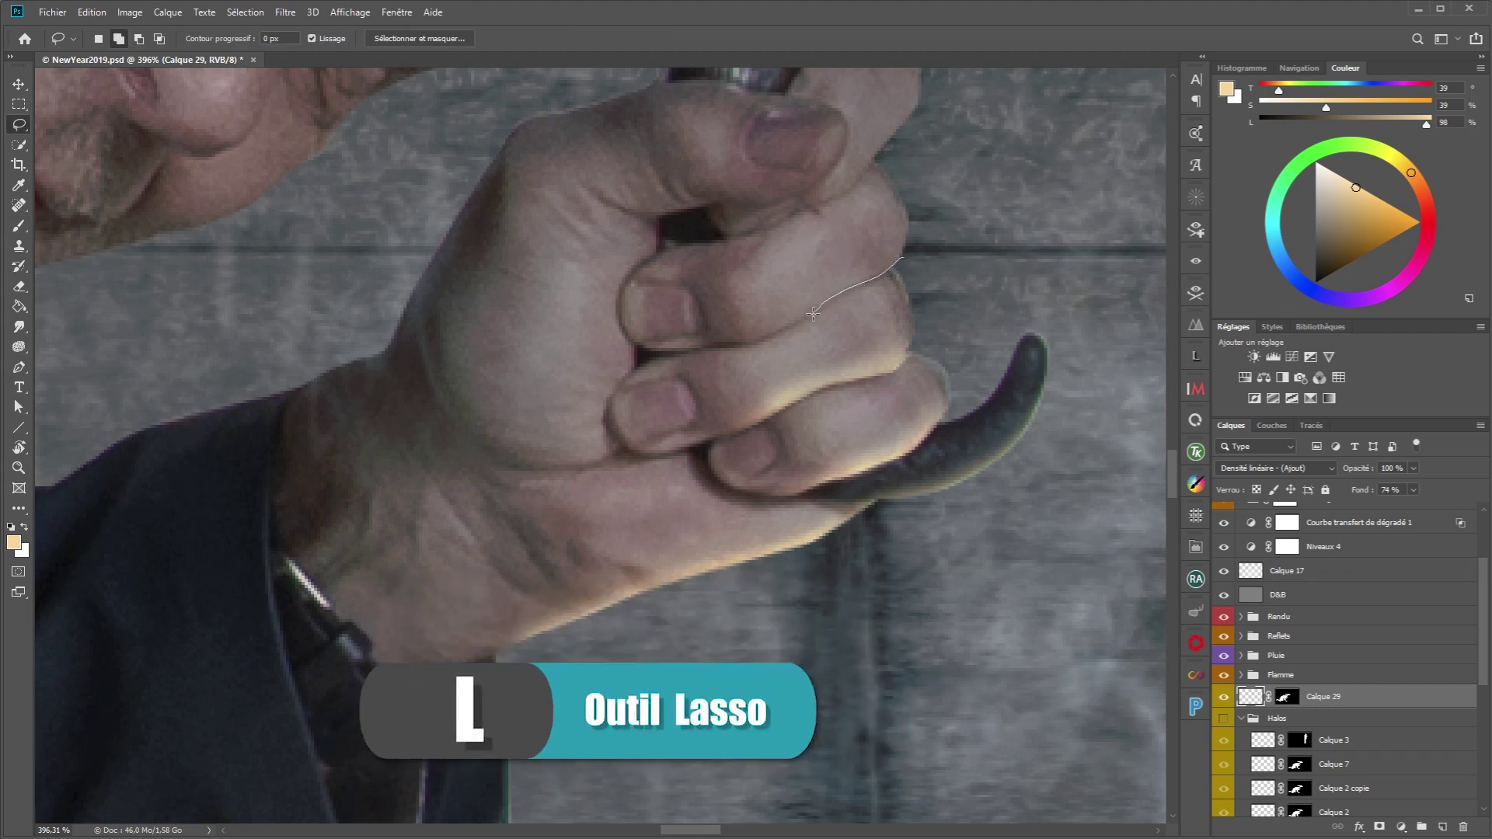
{"action": "left_click_drag", "start_coordinate": [752, 339], "coordinate": [703, 345]}
{"action": "left_click_drag", "start_coordinate": [683, 272], "coordinate": [757, 243]}
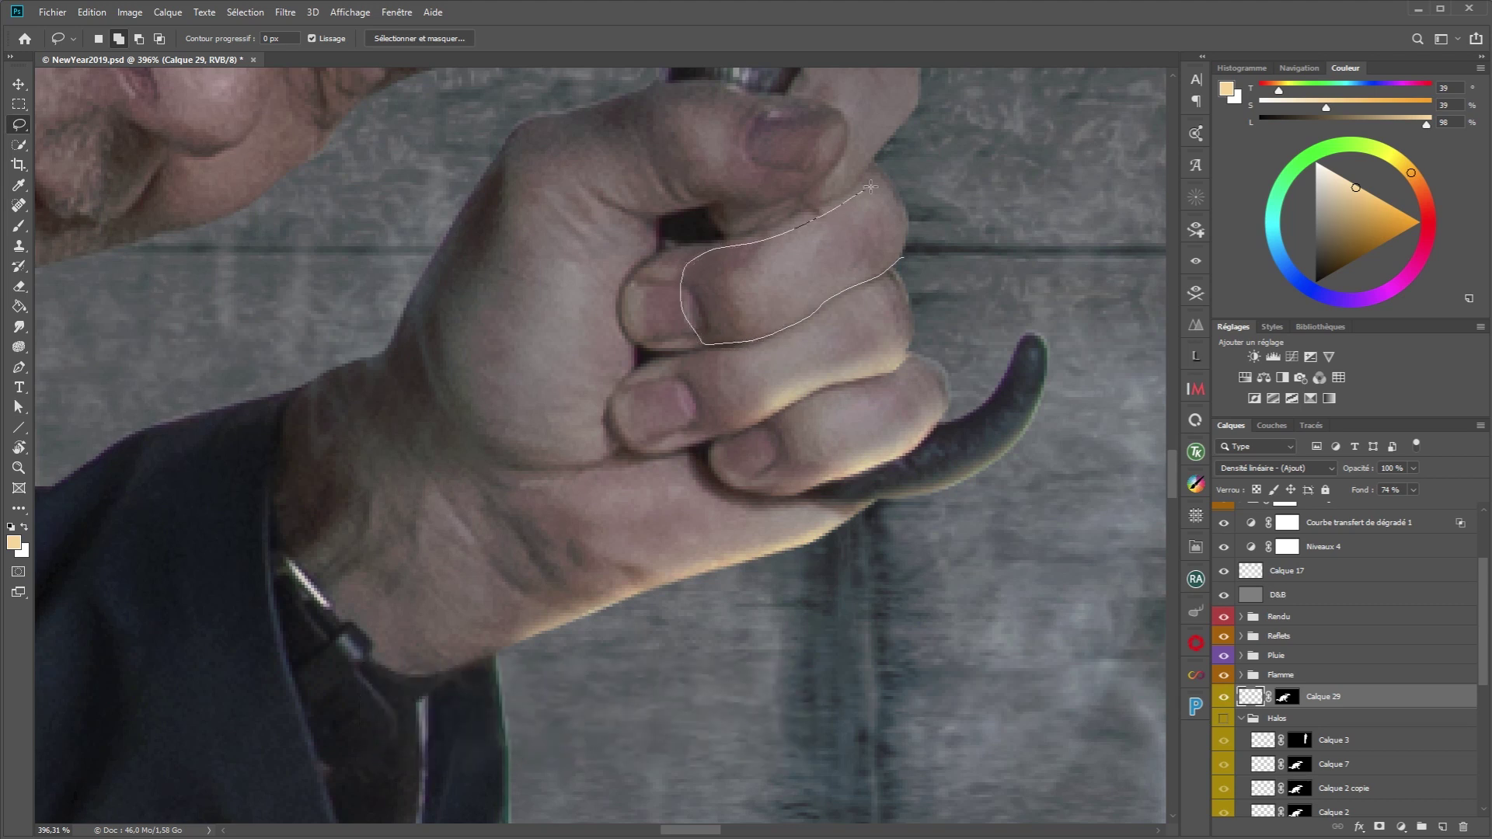
{"action": "mouse_move", "coordinate": [953, 201]}
{"action": "left_mouse_down"}
{"action": "mouse_move", "coordinate": [943, 228]}
{"action": "mouse_move", "coordinate": [829, 312]}
{"action": "mouse_move", "coordinate": [907, 257]}
{"action": "mouse_move", "coordinate": [784, 335]}
{"action": "left_mouse_up"}
{"action": "key", "text": "b"}
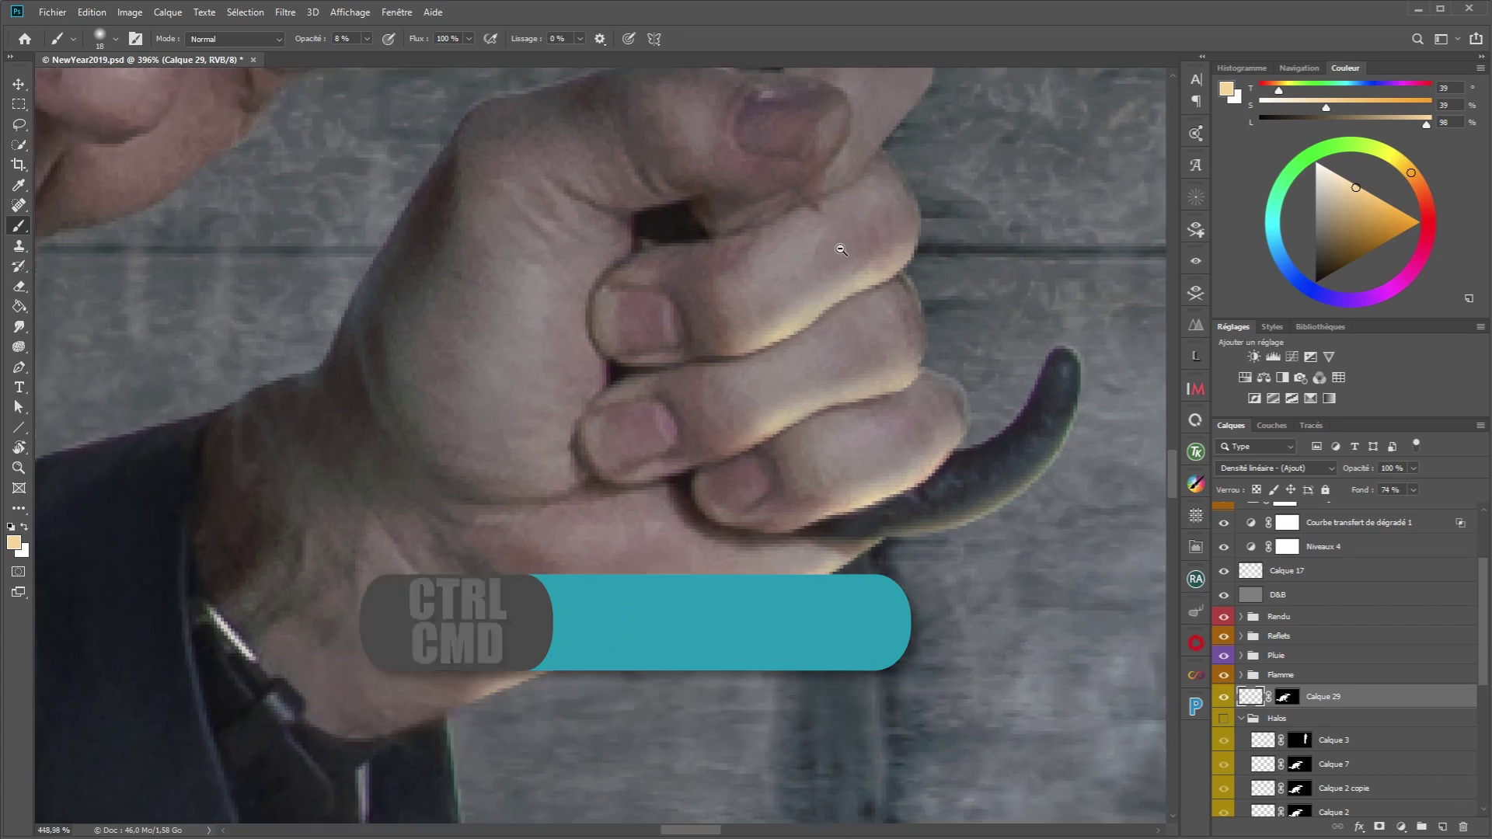
{"action": "scroll", "coordinate": [1008, 333], "scroll_direction": "up", "scroll_amount": 1}
Step: Lasso the thumbnail, trim its top edge, and brush a faint glow with a 15 px brush
{"action": "mouse_move", "coordinate": [1008, 333]}
{"action": "left_mouse_down"}
{"action": "mouse_move", "coordinate": [847, 493]}
{"action": "mouse_move", "coordinate": [859, 457]}
{"action": "left_mouse_up"}
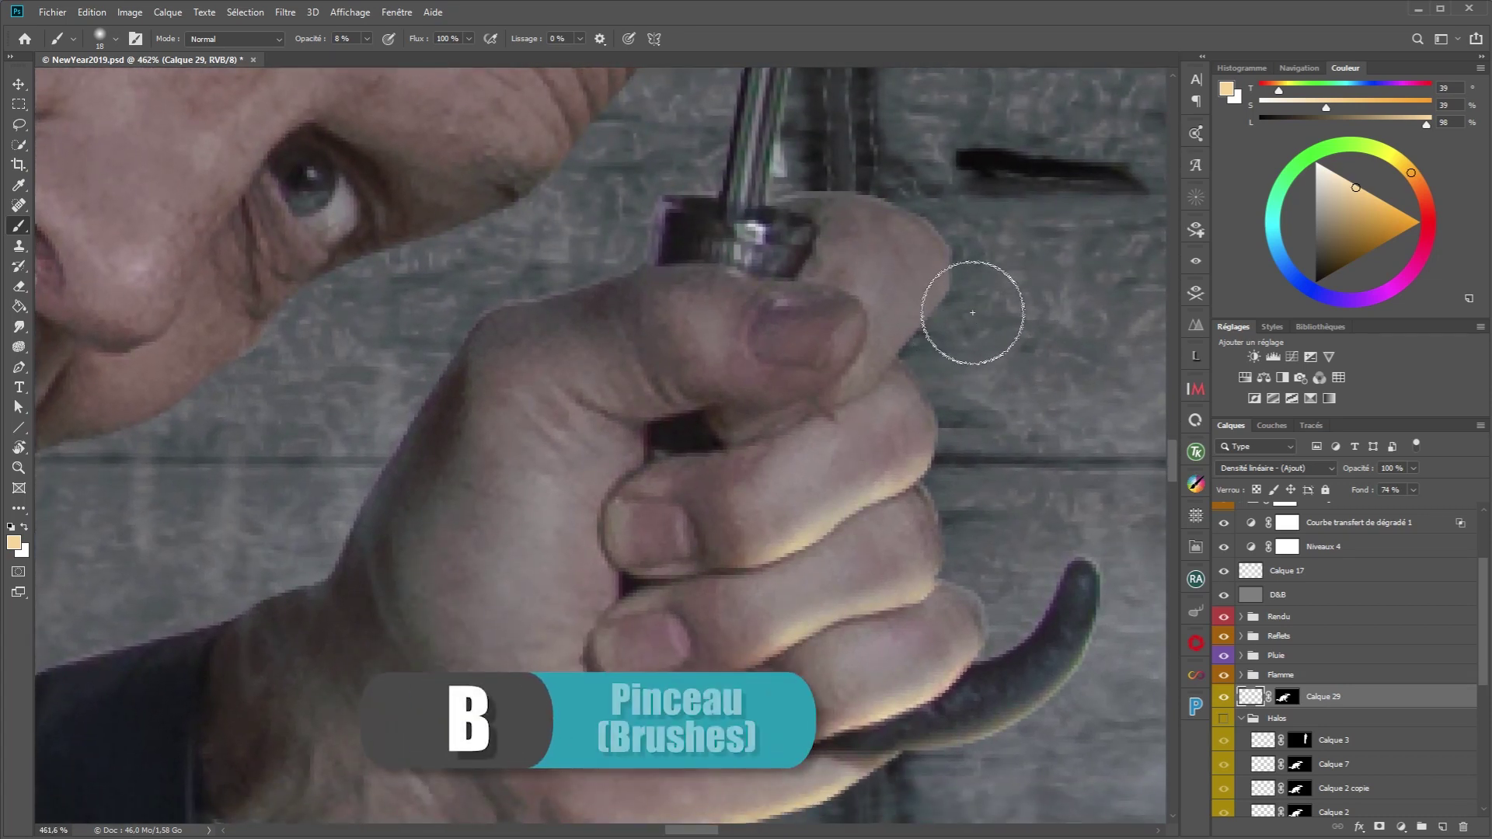
{"action": "left_click_drag", "start_coordinate": [972, 313], "coordinate": [948, 306]}
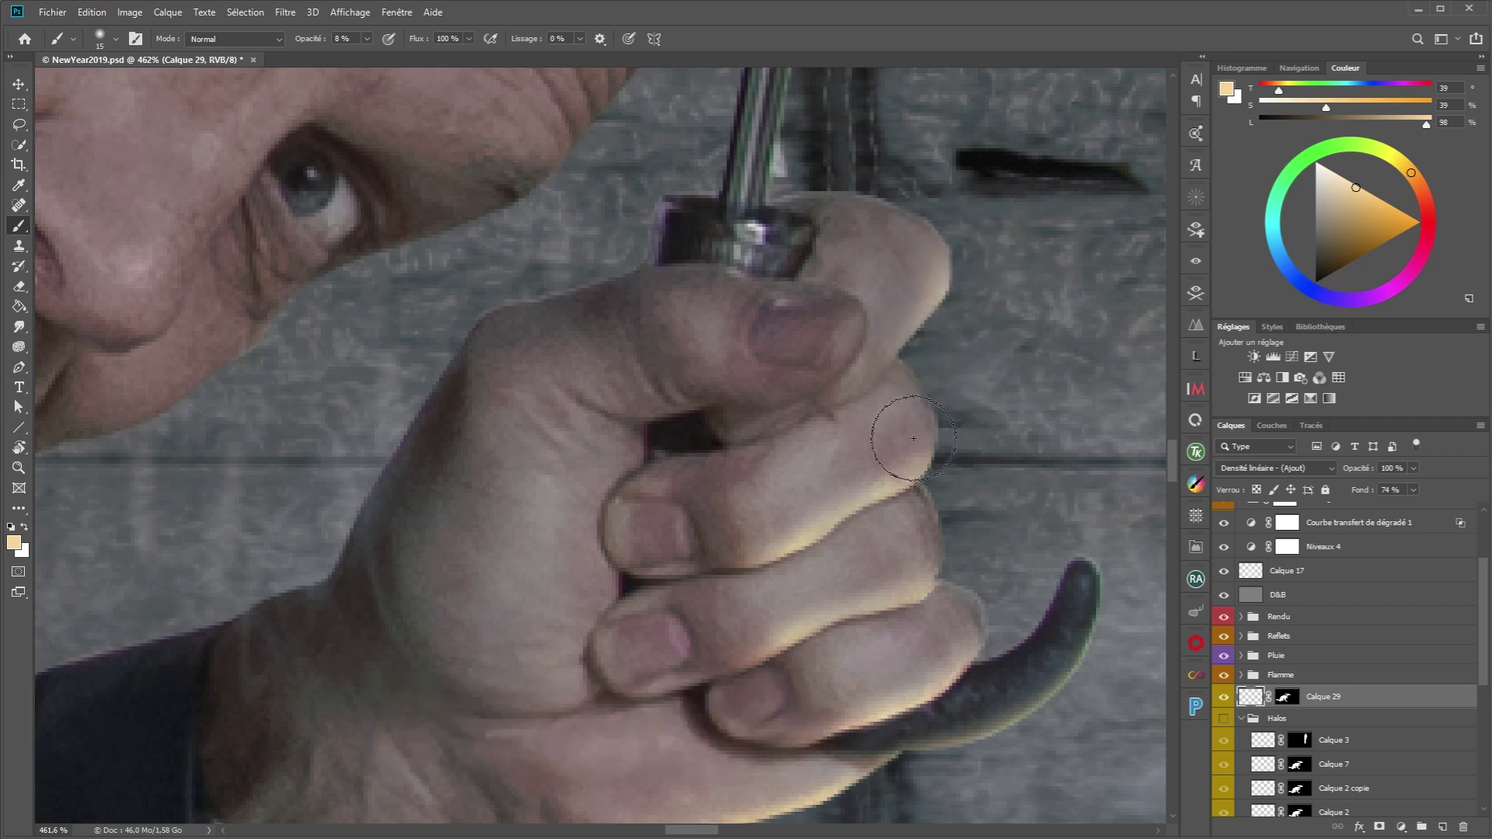
{"action": "key", "text": "l"}
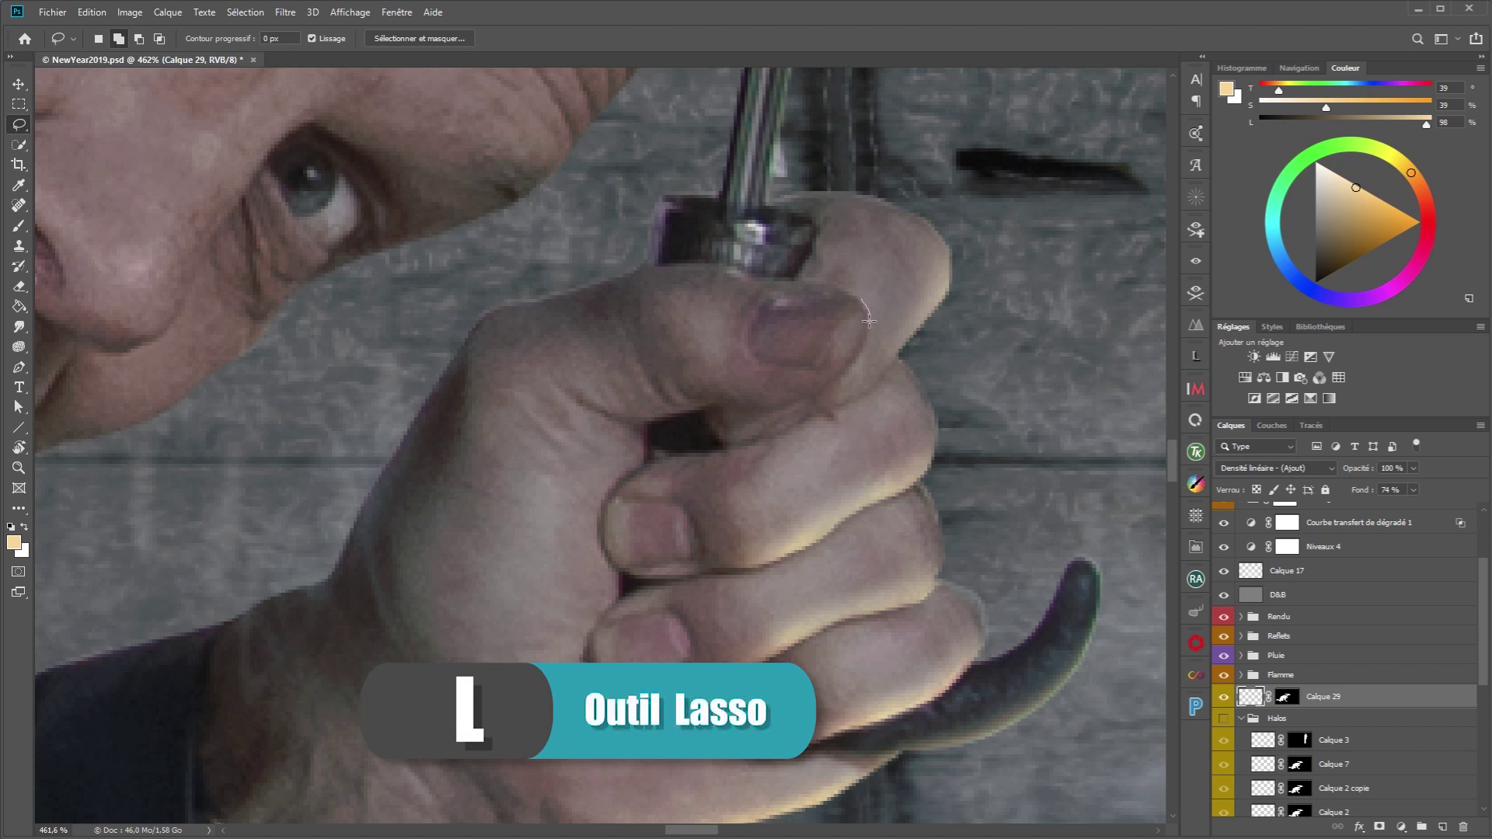
{"action": "left_click_drag", "start_coordinate": [869, 336], "coordinate": [786, 405]}
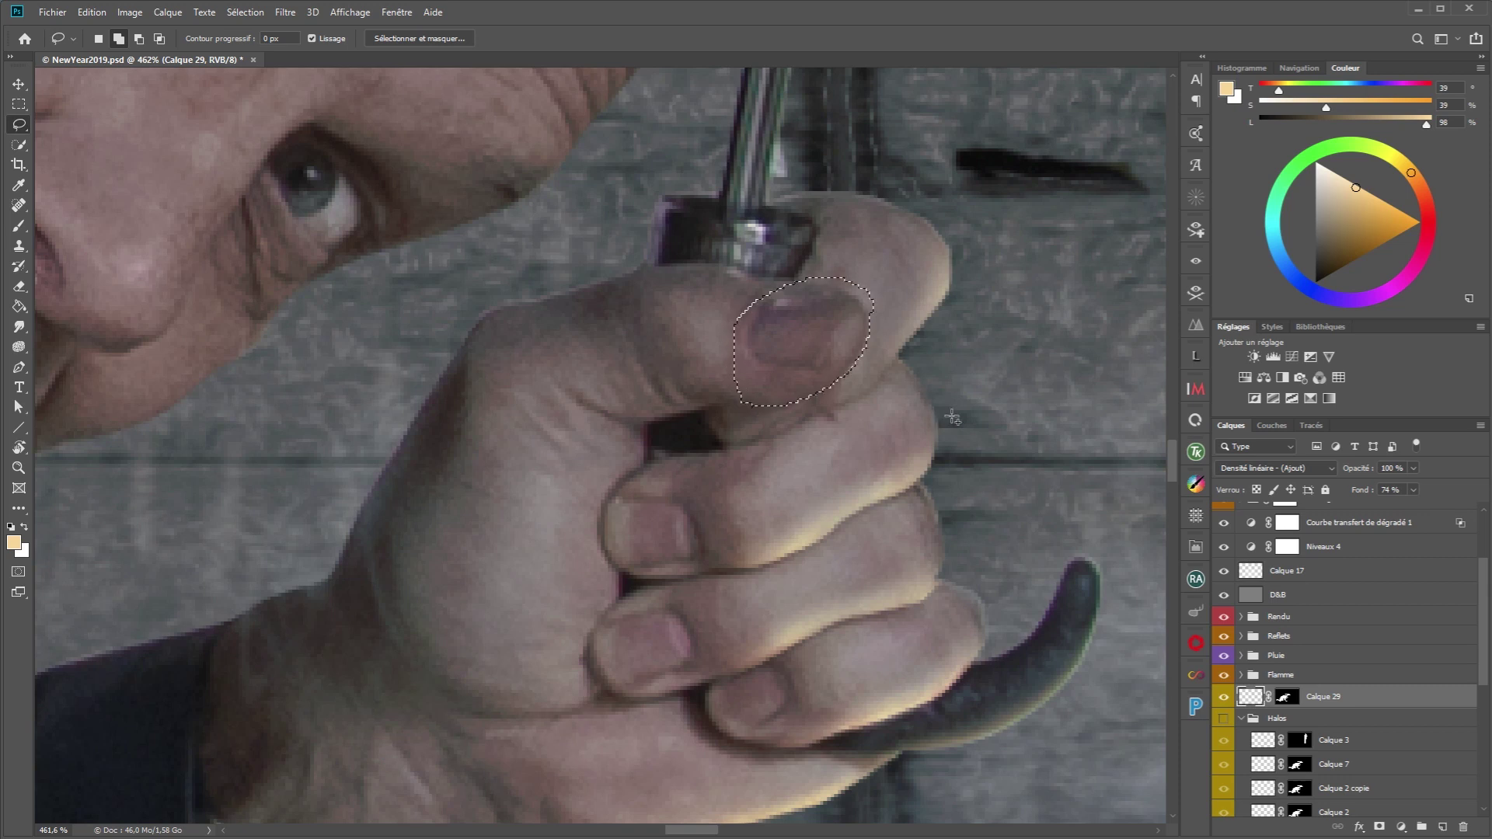
{"action": "key", "text": "alt"}
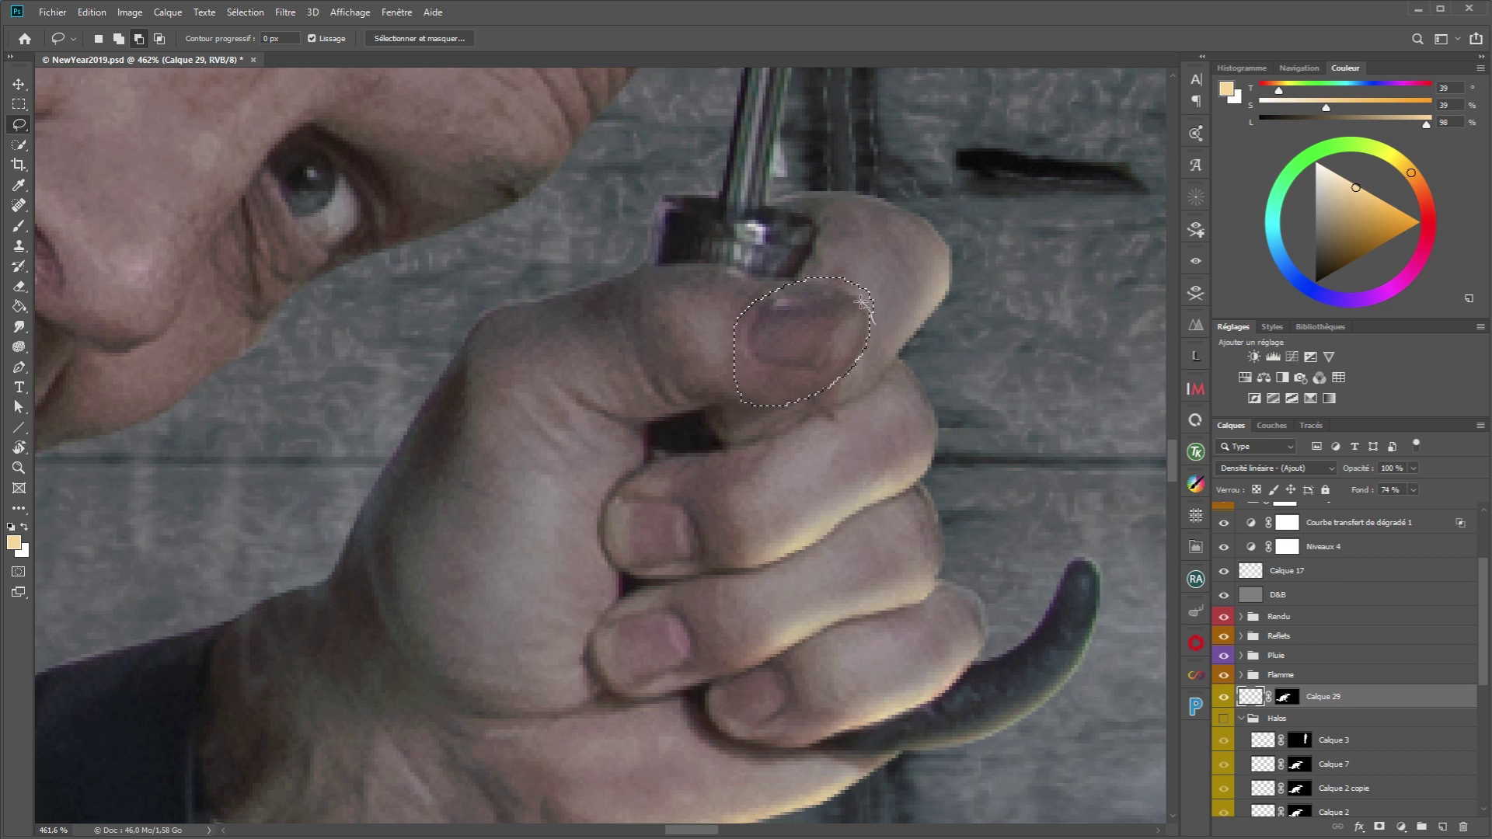
{"action": "left_click_drag", "start_coordinate": [843, 292], "coordinate": [839, 289]}
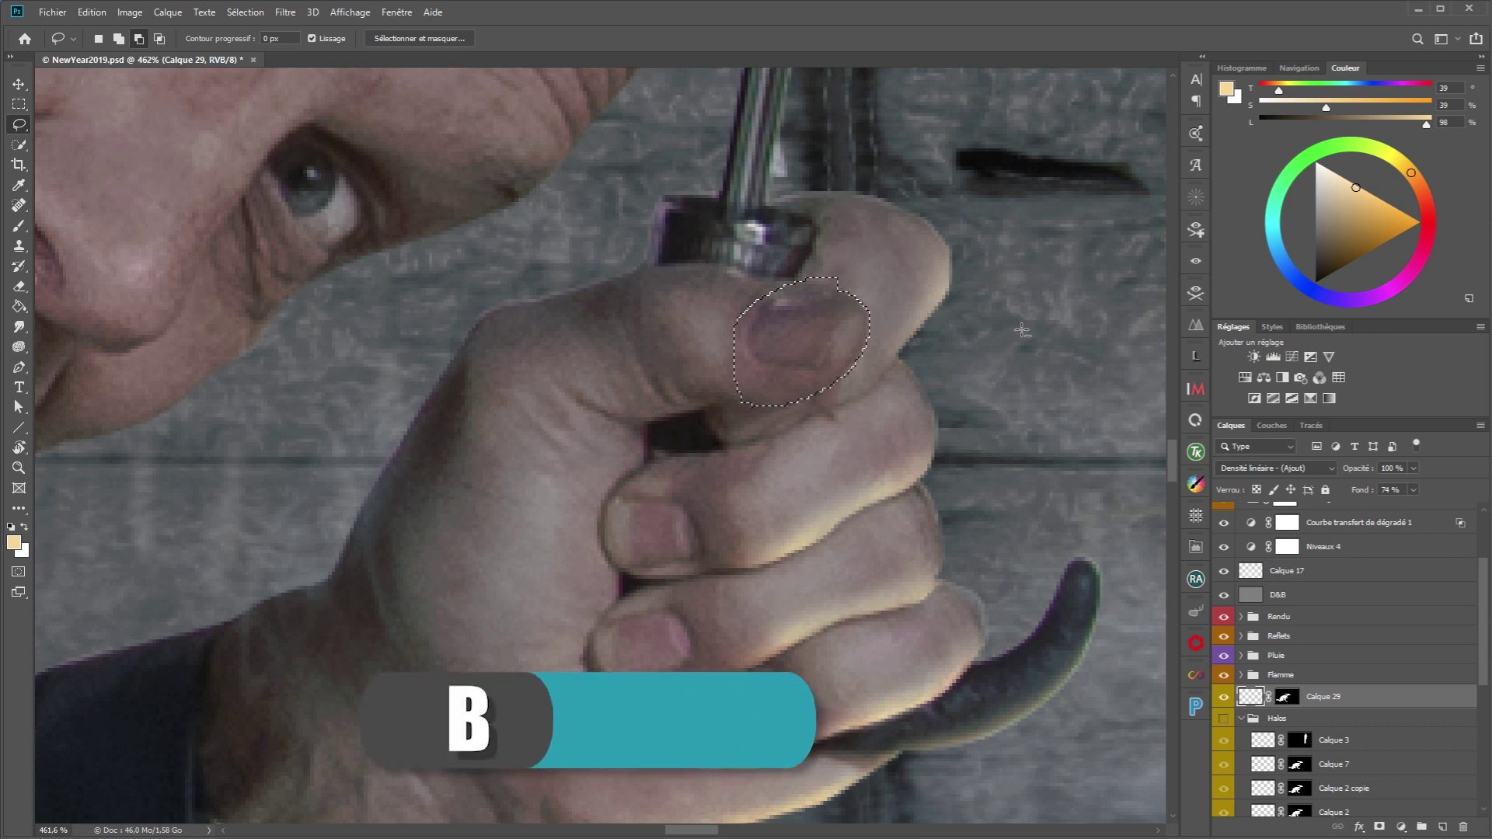
{"action": "key", "text": "b"}
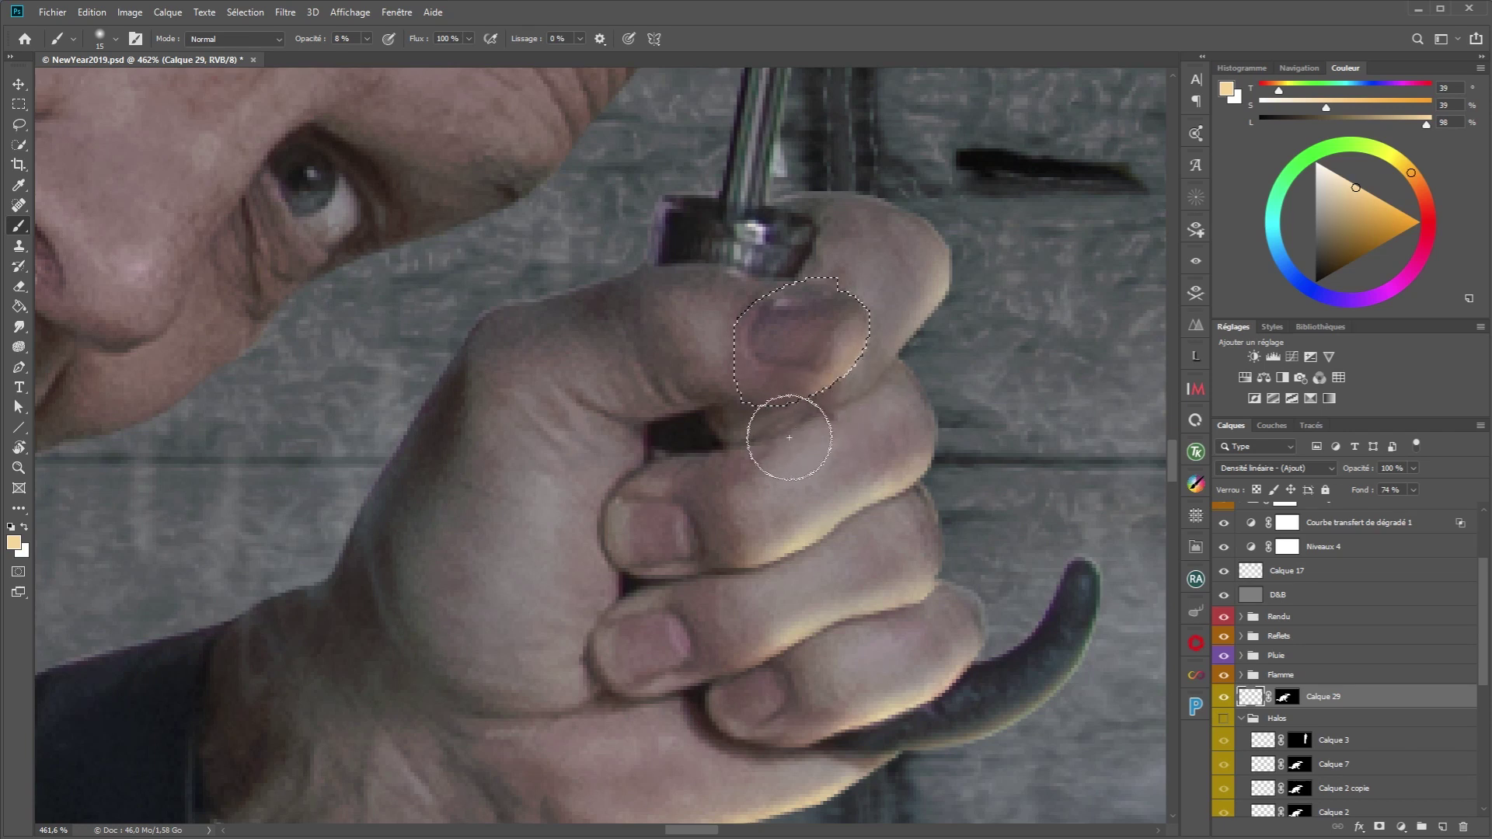
{"action": "key", "text": "ctrl+h"}
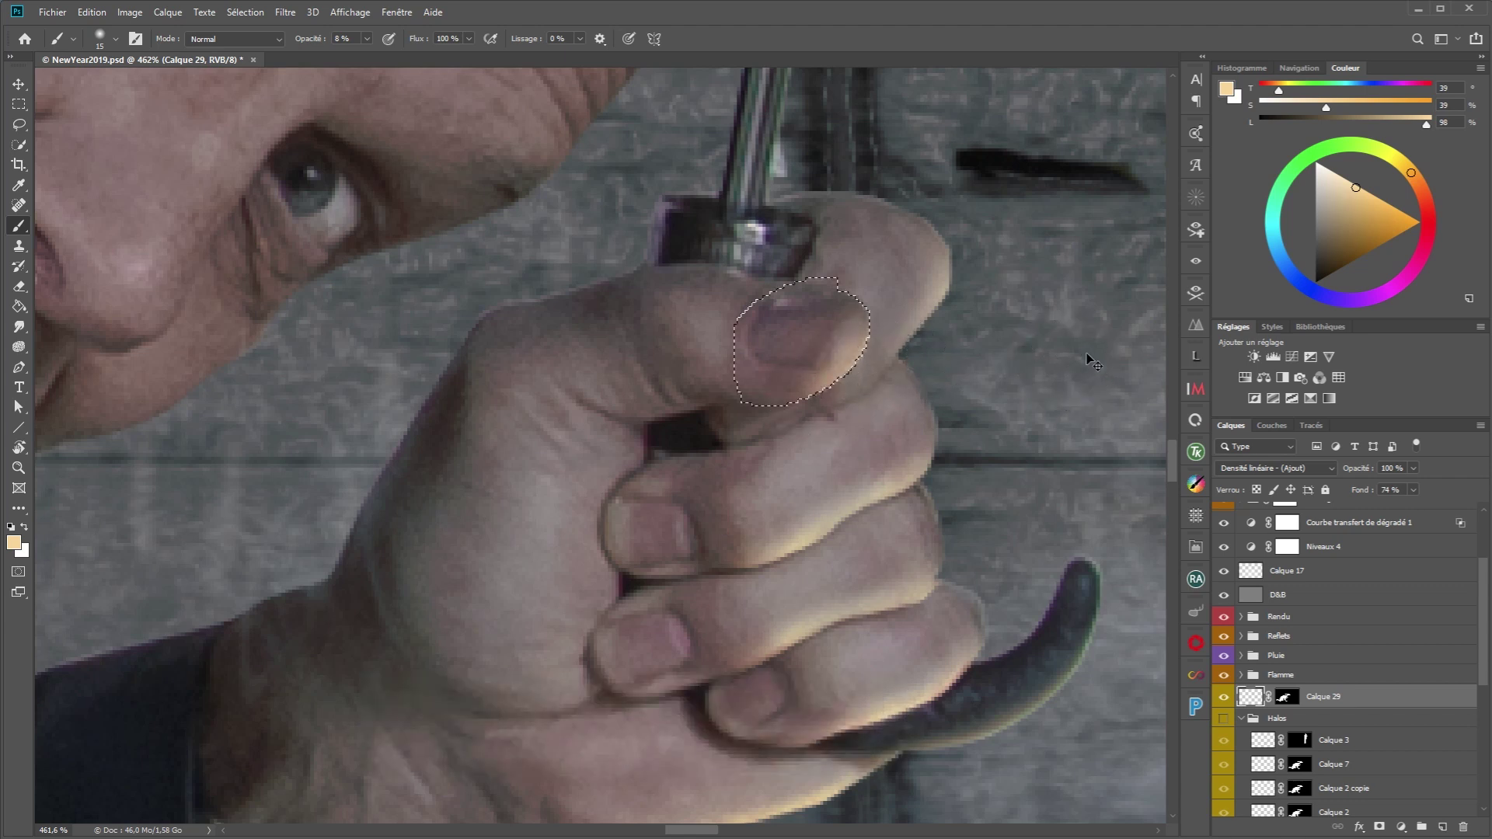
{"action": "left_click_drag", "start_coordinate": [756, 366], "coordinate": [1085, 427]}
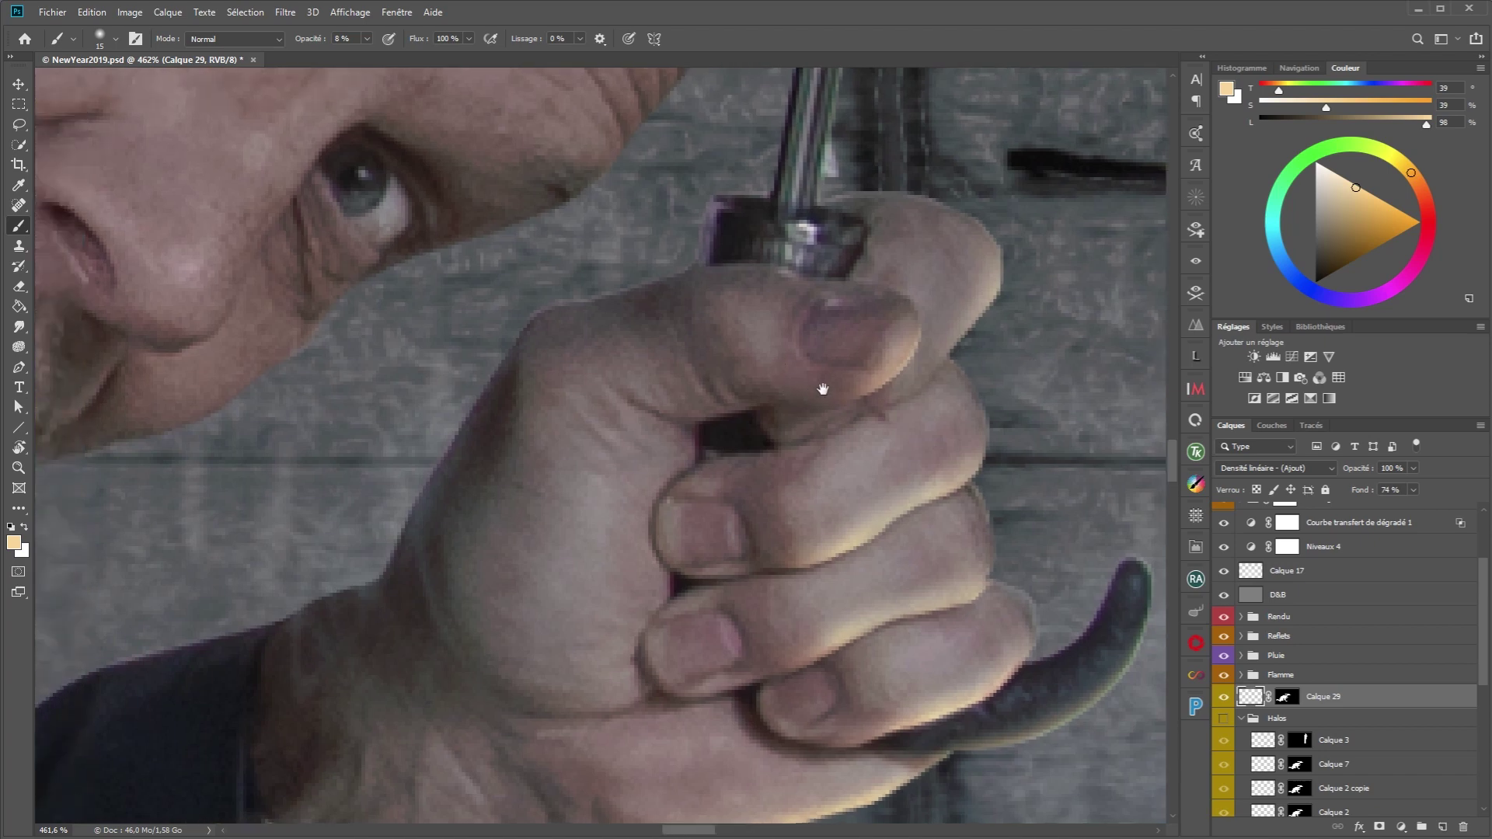
{"action": "scroll", "coordinate": [815, 499], "scroll_direction": "down", "scroll_amount": 2}
Step: Lasso the area around the face and chin and set the brush to 22 px
{"action": "scroll", "coordinate": [816, 505], "scroll_direction": "down", "scroll_amount": 1}
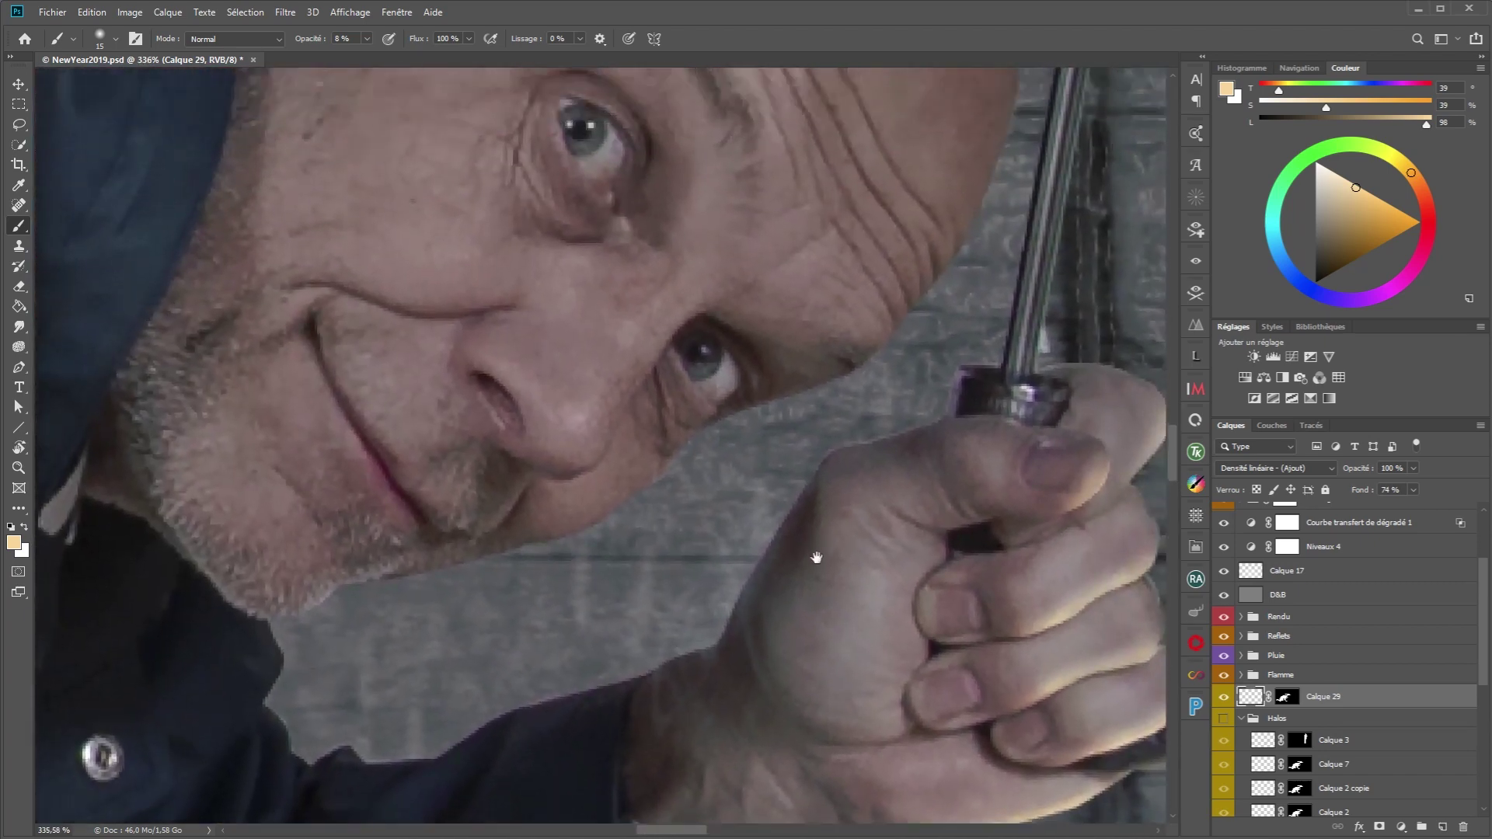
{"action": "scroll", "coordinate": [816, 556], "scroll_direction": "down", "scroll_amount": 1}
{"action": "scroll", "coordinate": [840, 584], "scroll_direction": "down", "scroll_amount": 2}
{"action": "scroll", "coordinate": [777, 560], "scroll_direction": "down", "scroll_amount": 1}
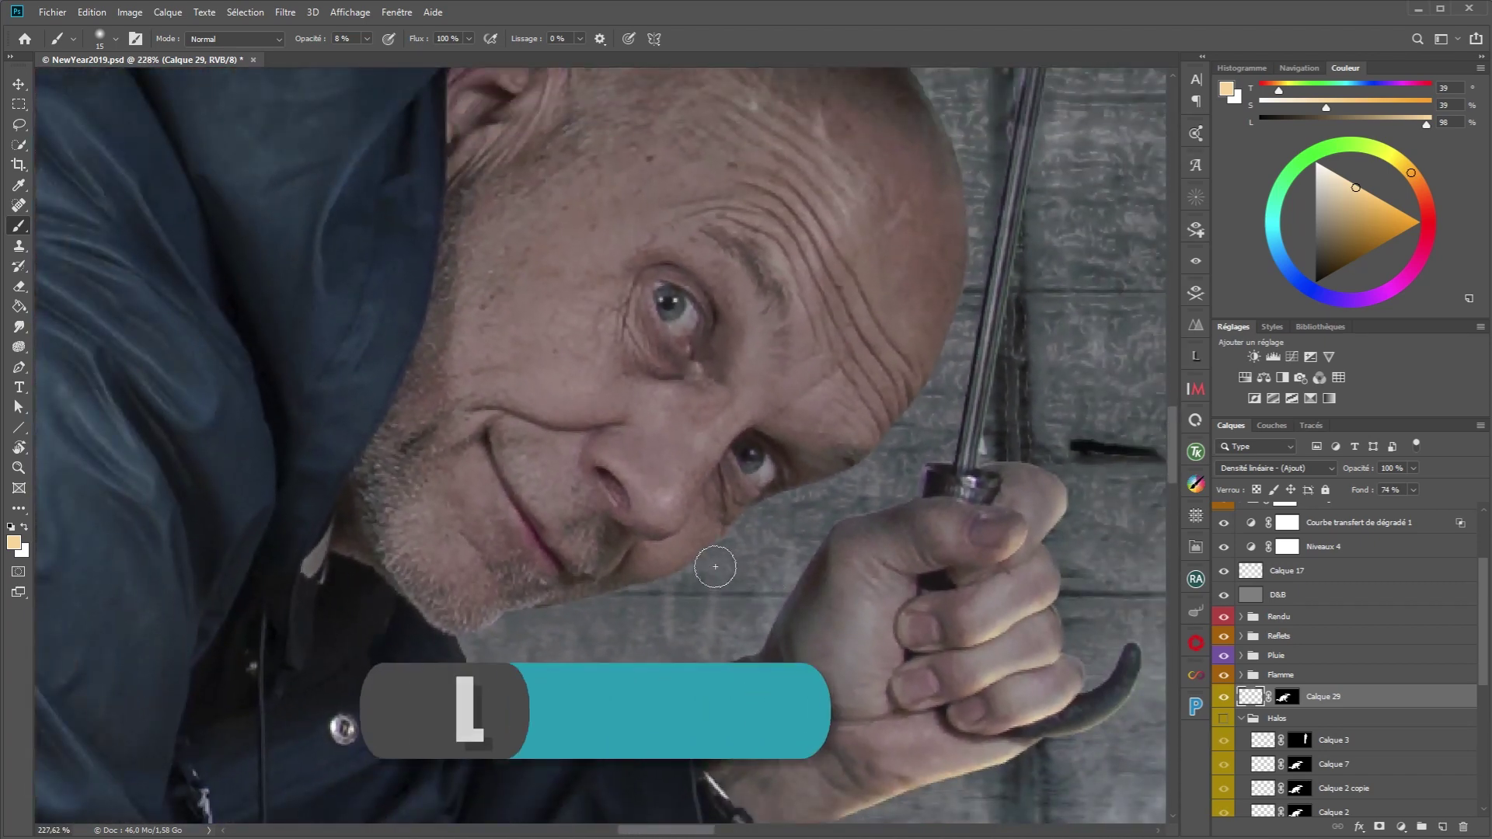
{"action": "key", "text": "l"}
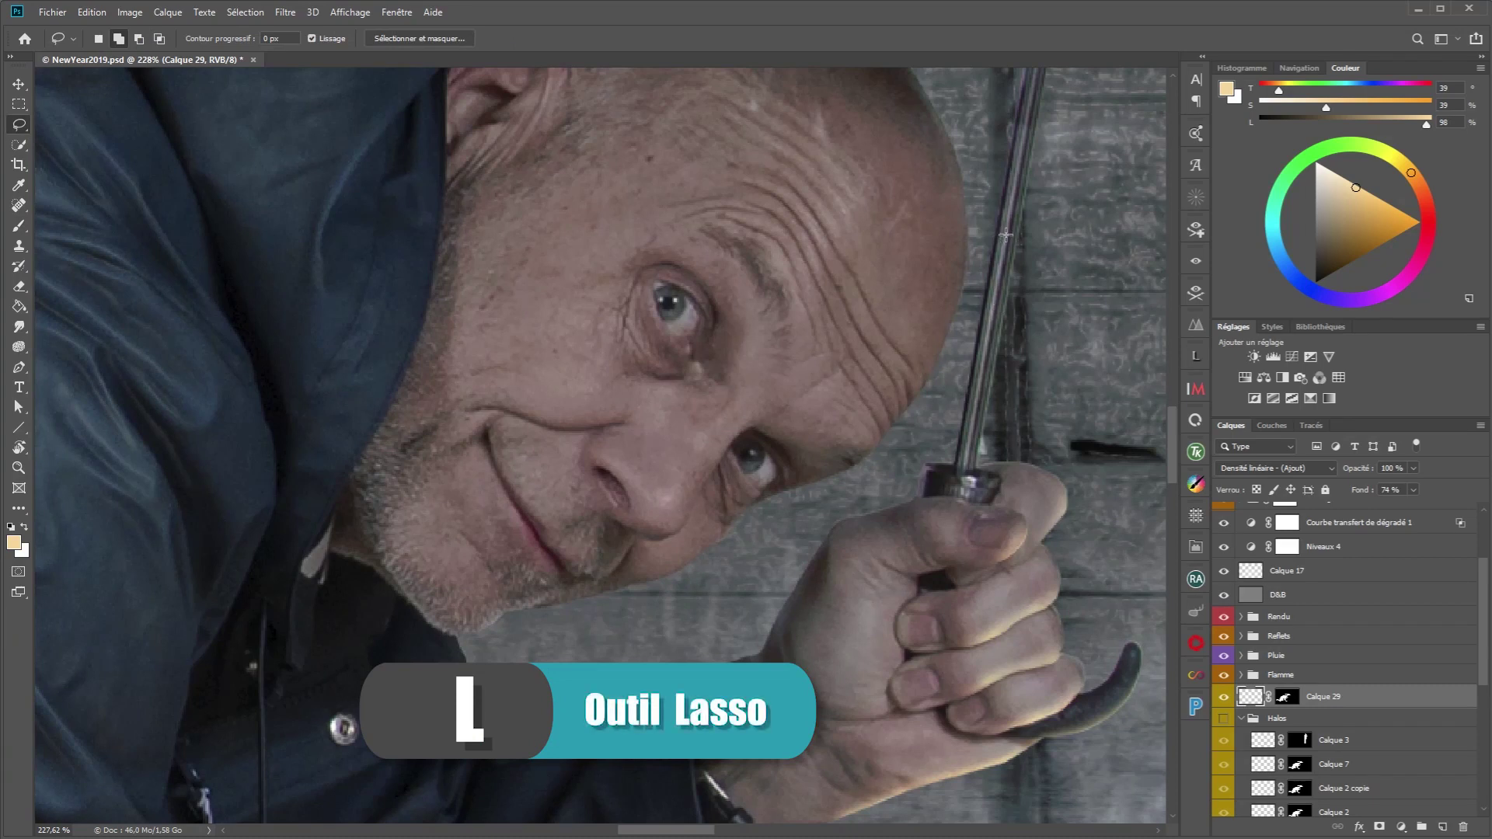
{"action": "left_click_drag", "start_coordinate": [915, 443], "coordinate": [324, 489]}
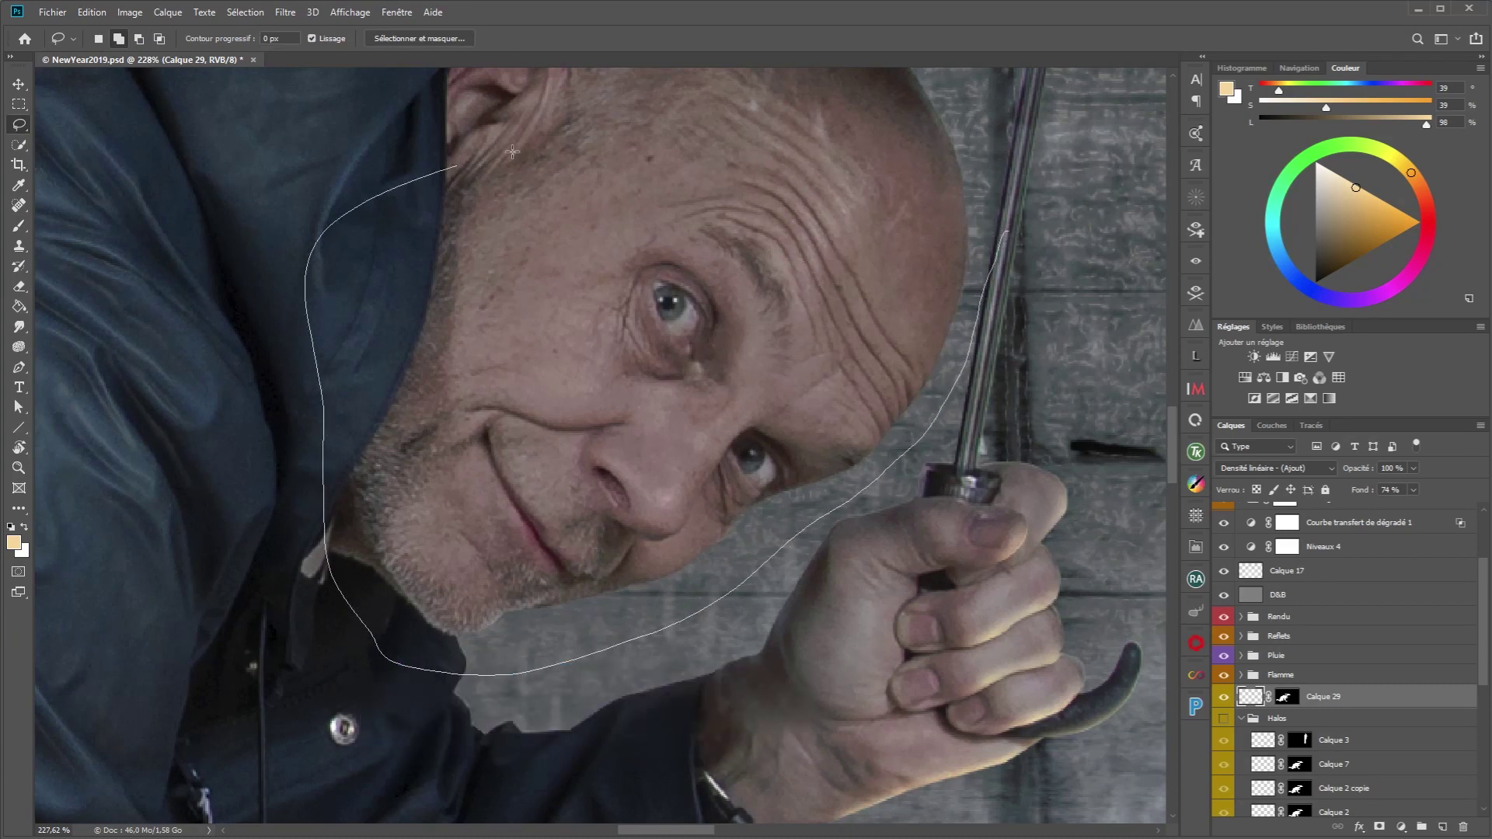
{"action": "left_click_drag", "start_coordinate": [1027, 134], "coordinate": [905, 445]}
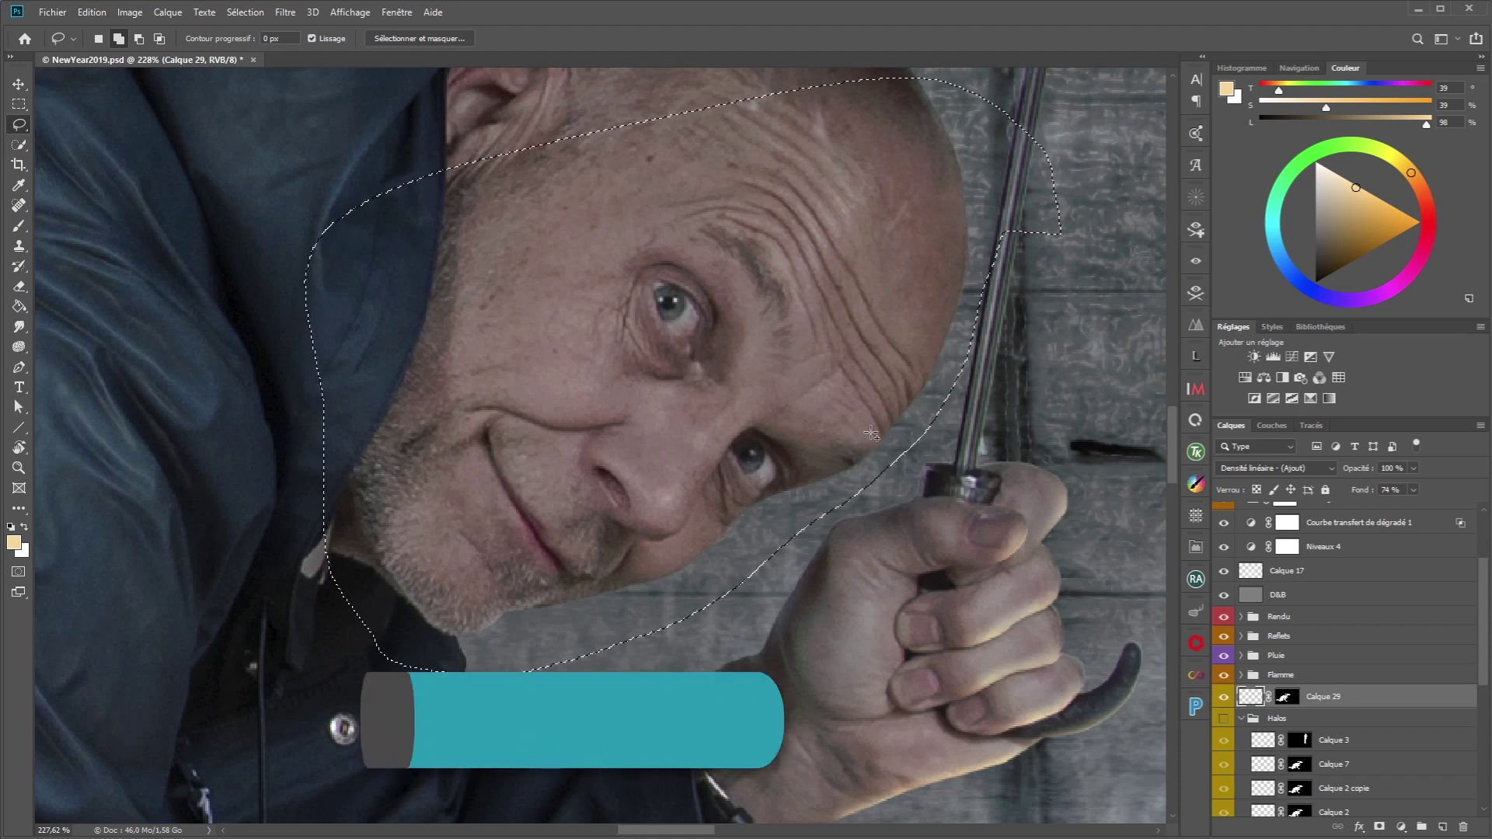
{"action": "key", "text": "b"}
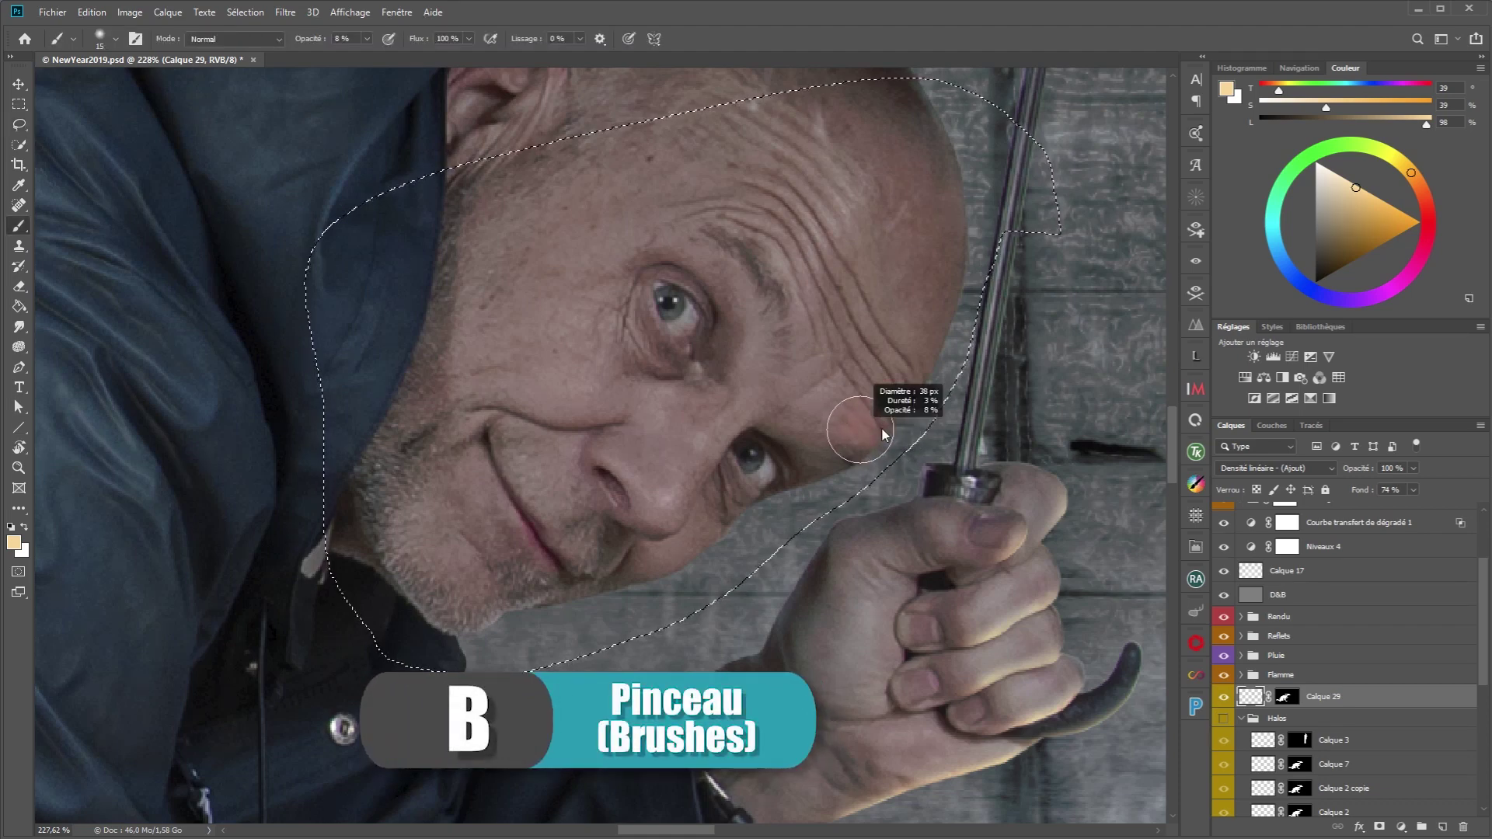
{"action": "left_click_drag", "start_coordinate": [966, 333], "coordinate": [932, 403]}
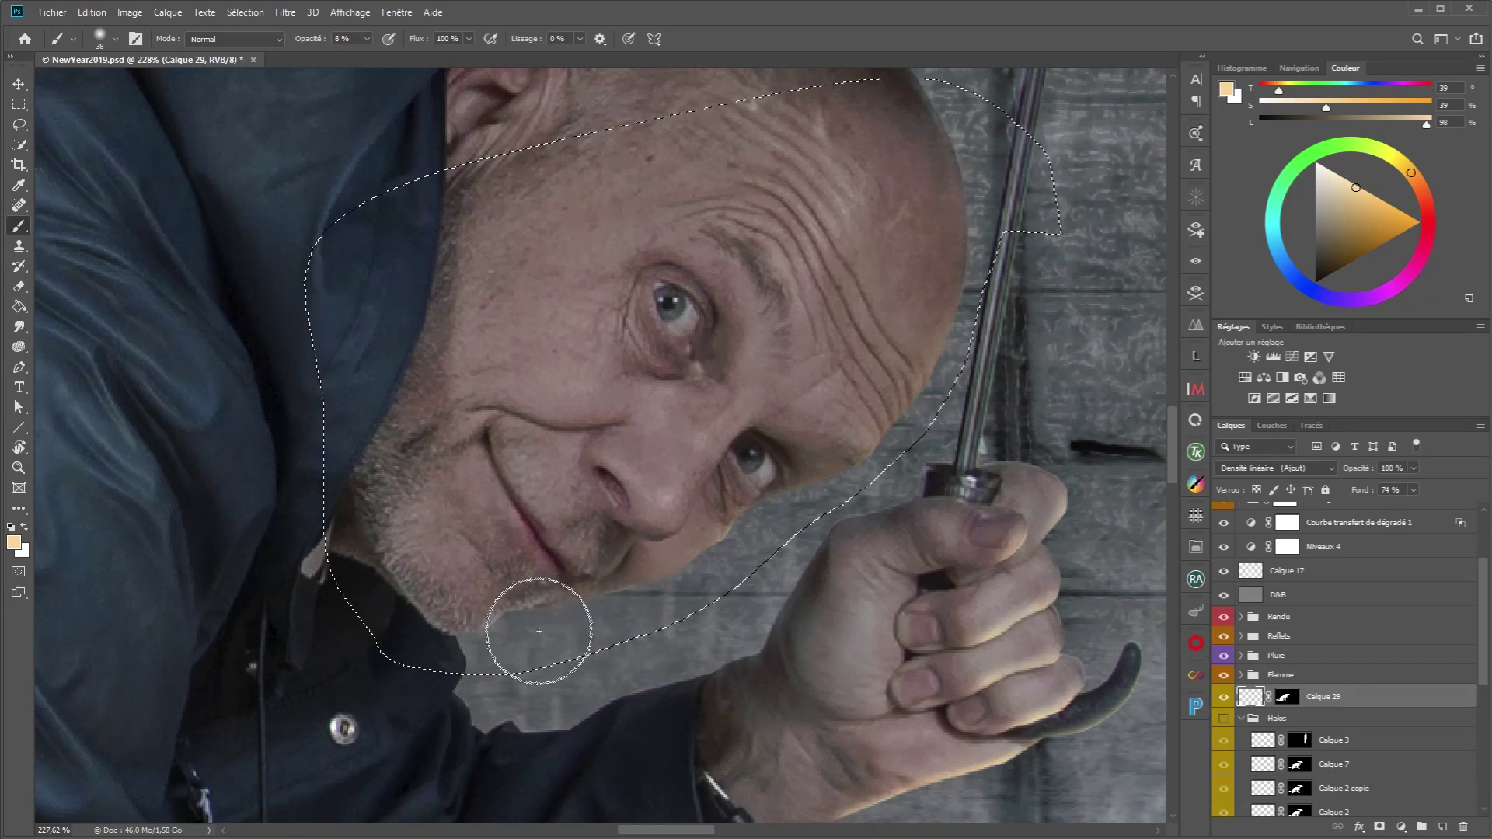
{"action": "left_click_drag", "start_coordinate": [458, 644], "coordinate": [474, 642]}
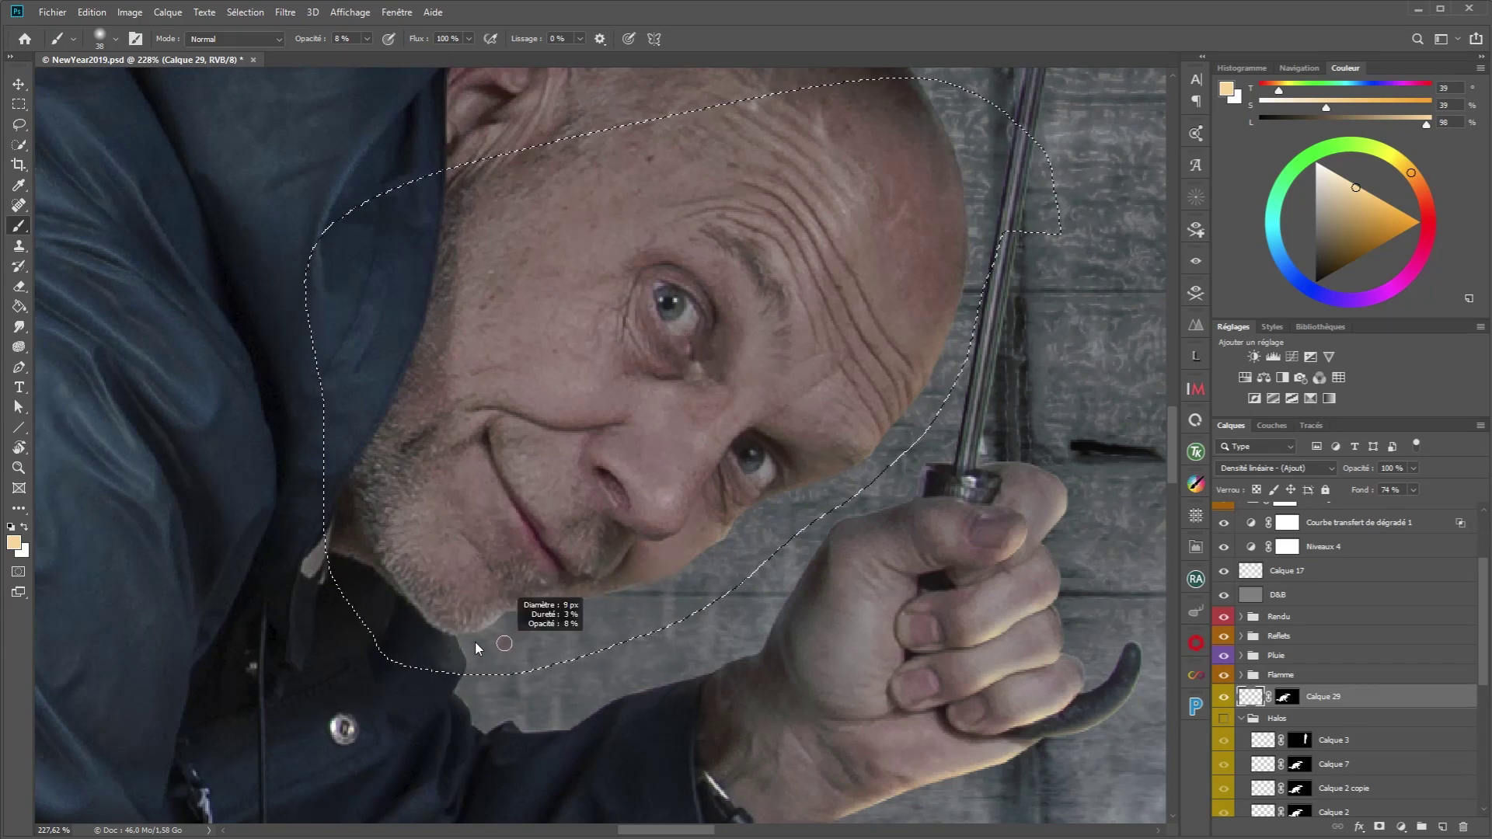
Step: Paint warm light along the chin and down the edge of the head
{"action": "scroll", "coordinate": [496, 618], "scroll_direction": "up", "scroll_amount": 3}
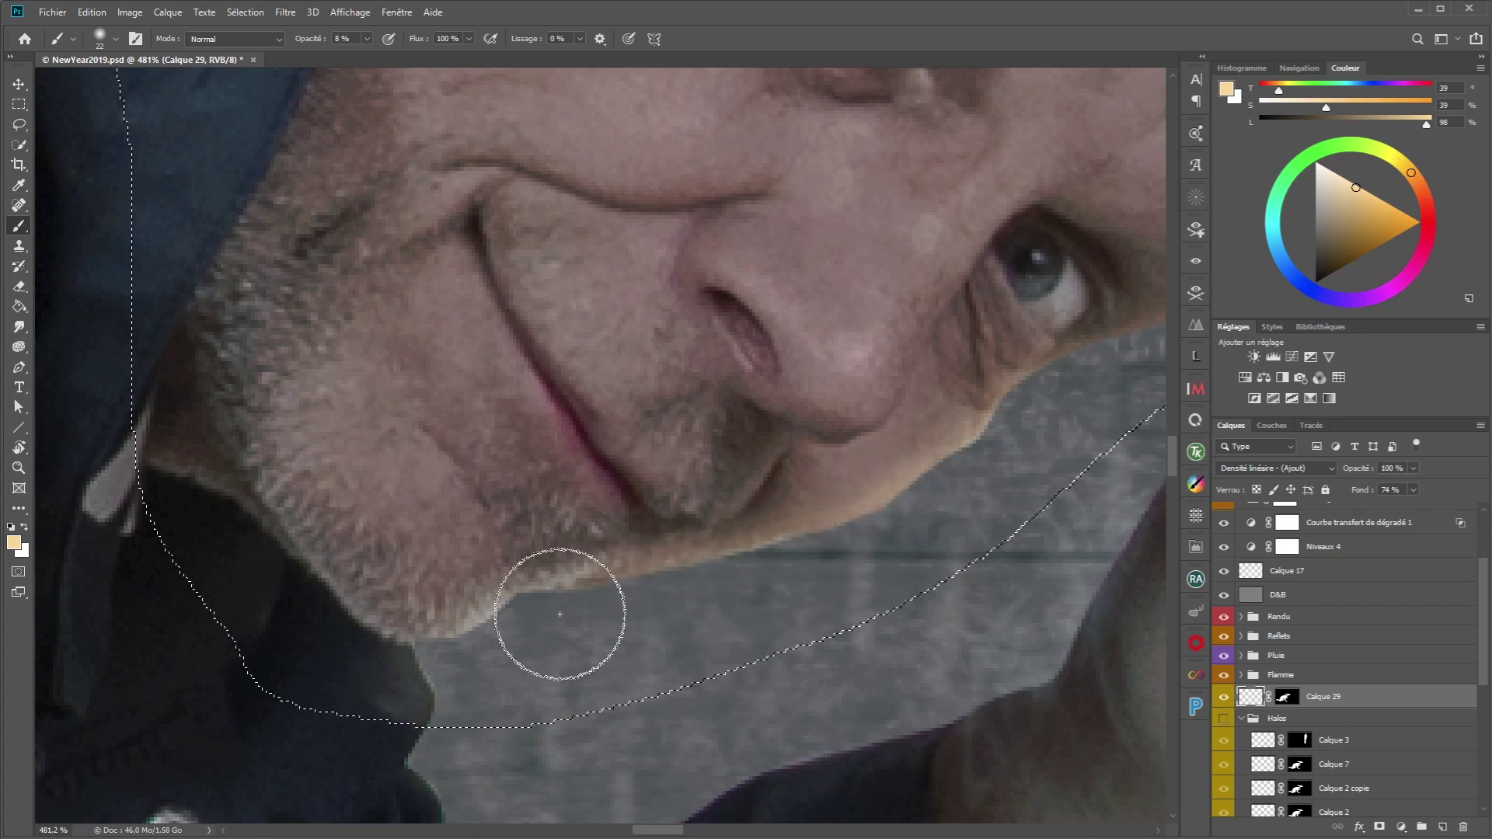
{"action": "left_click_drag", "start_coordinate": [949, 465], "coordinate": [389, 657]}
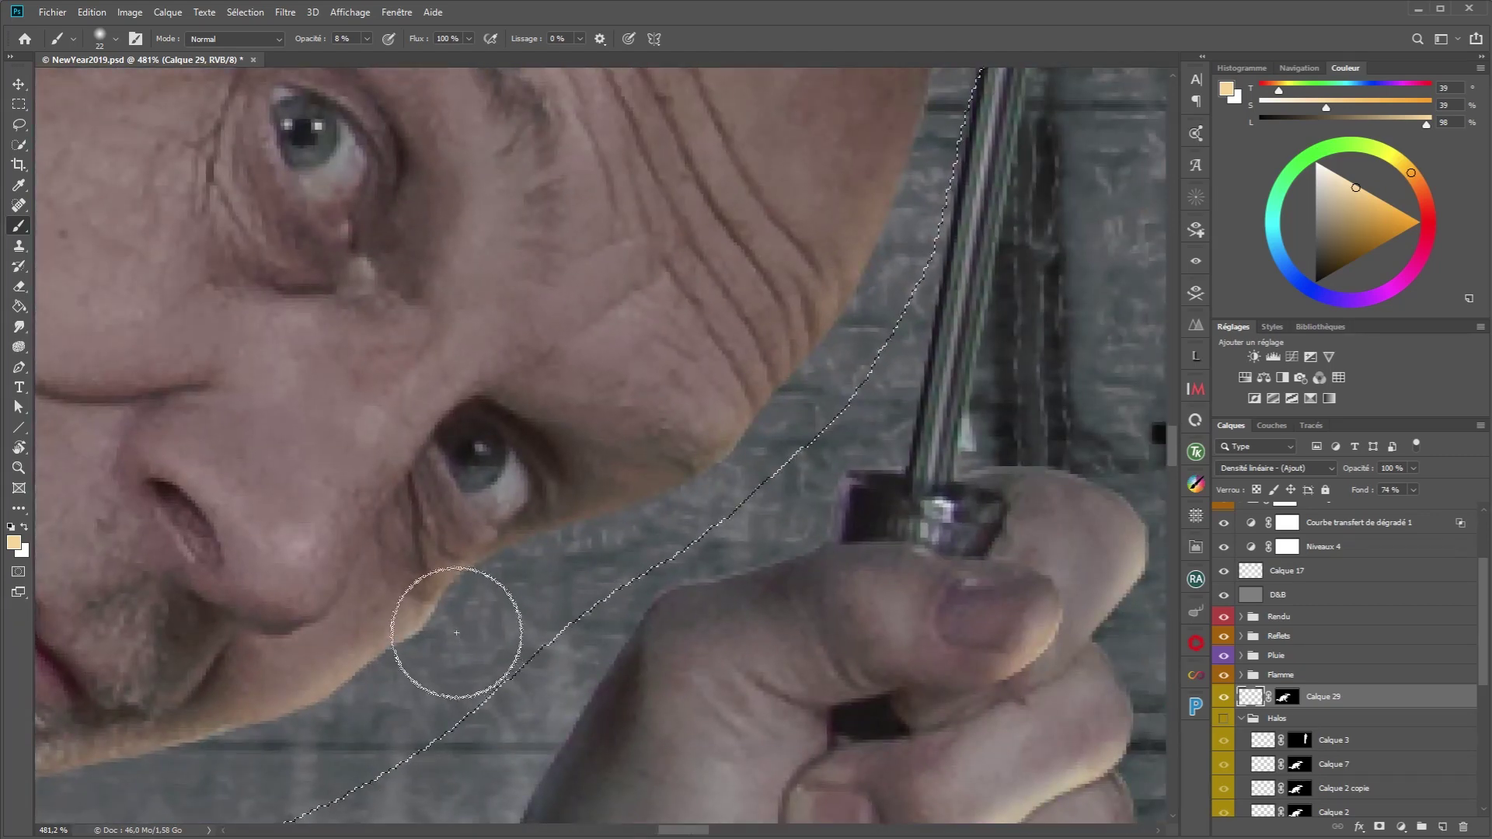
{"action": "left_click_drag", "start_coordinate": [602, 536], "coordinate": [738, 459]}
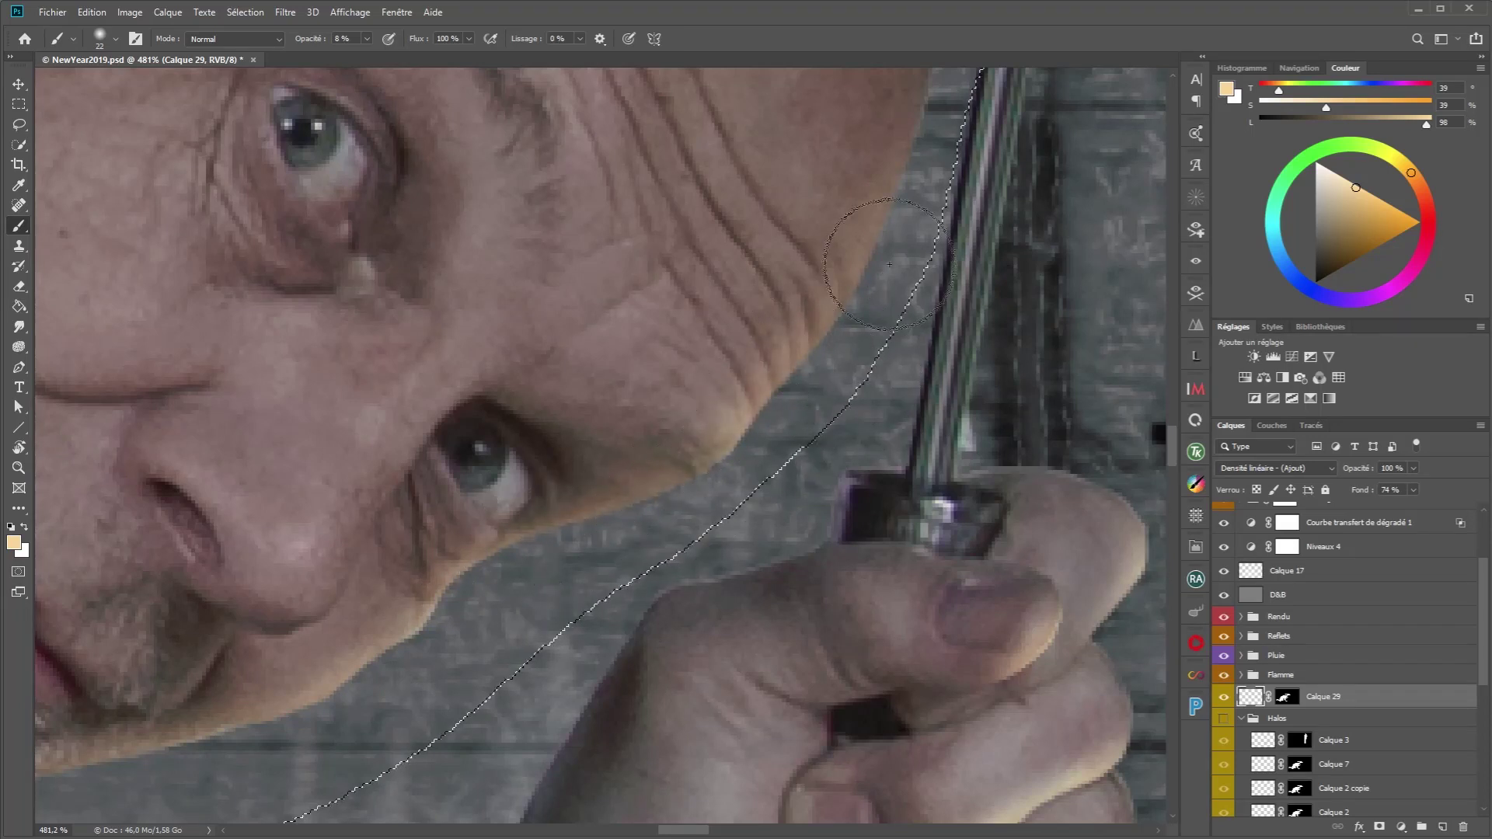
{"action": "left_click_drag", "start_coordinate": [911, 235], "coordinate": [855, 466]}
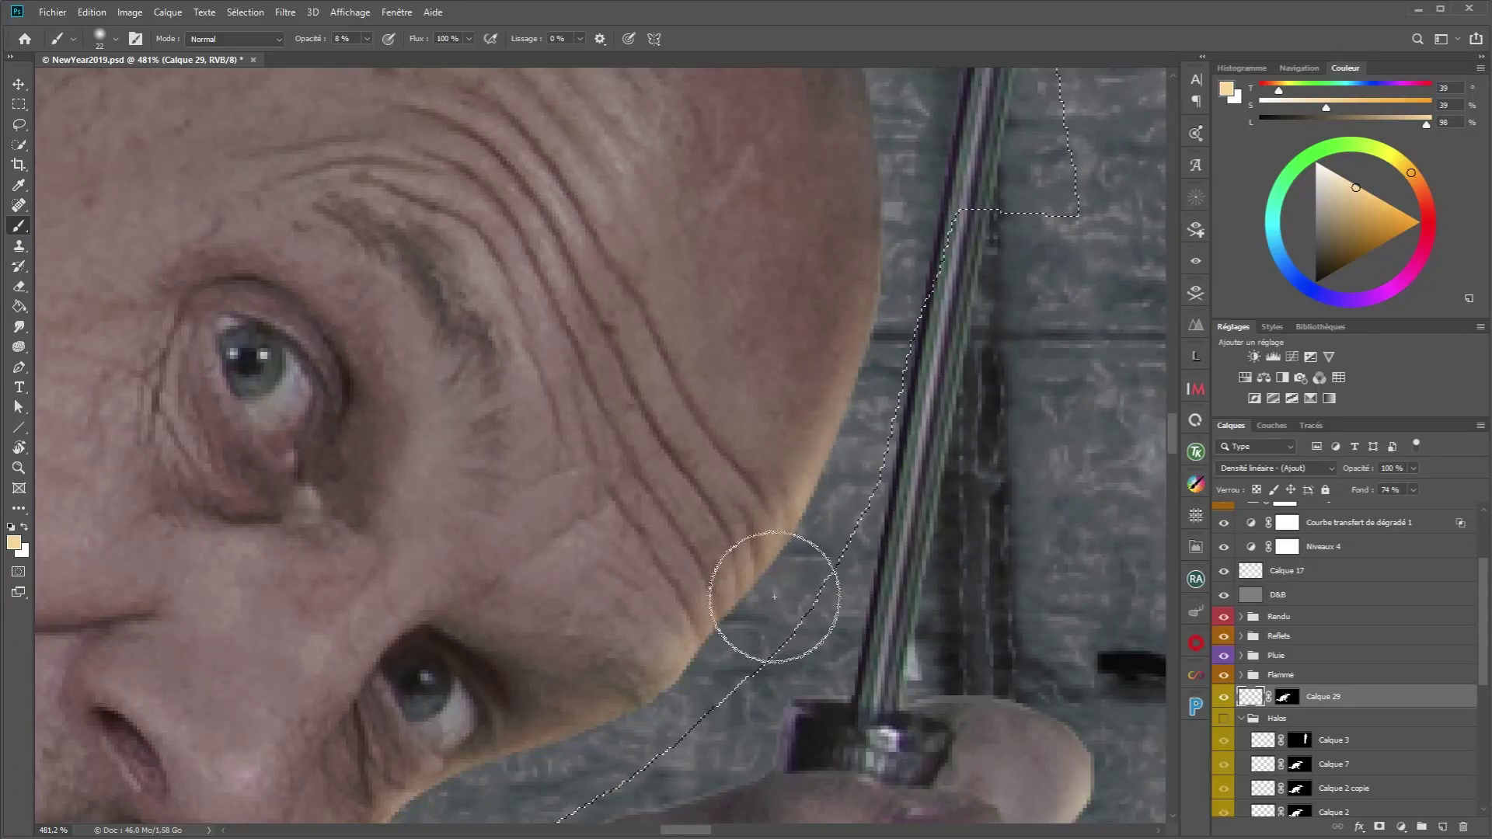
{"action": "left_click_drag", "start_coordinate": [760, 599], "coordinate": [910, 412]}
{"action": "right_click", "coordinate": [911, 421]}
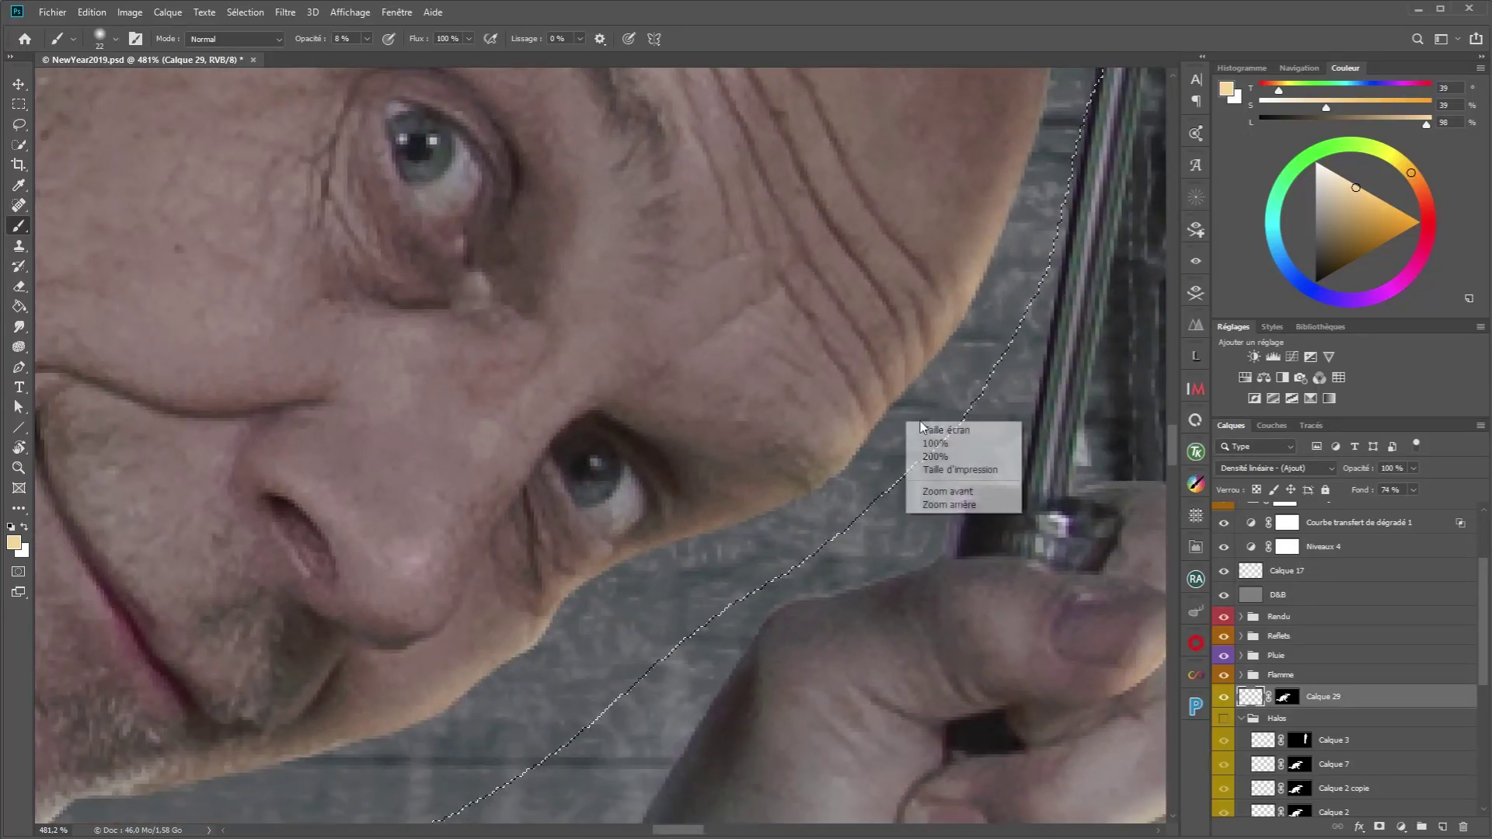
{"action": "key", "text": "Escape"}
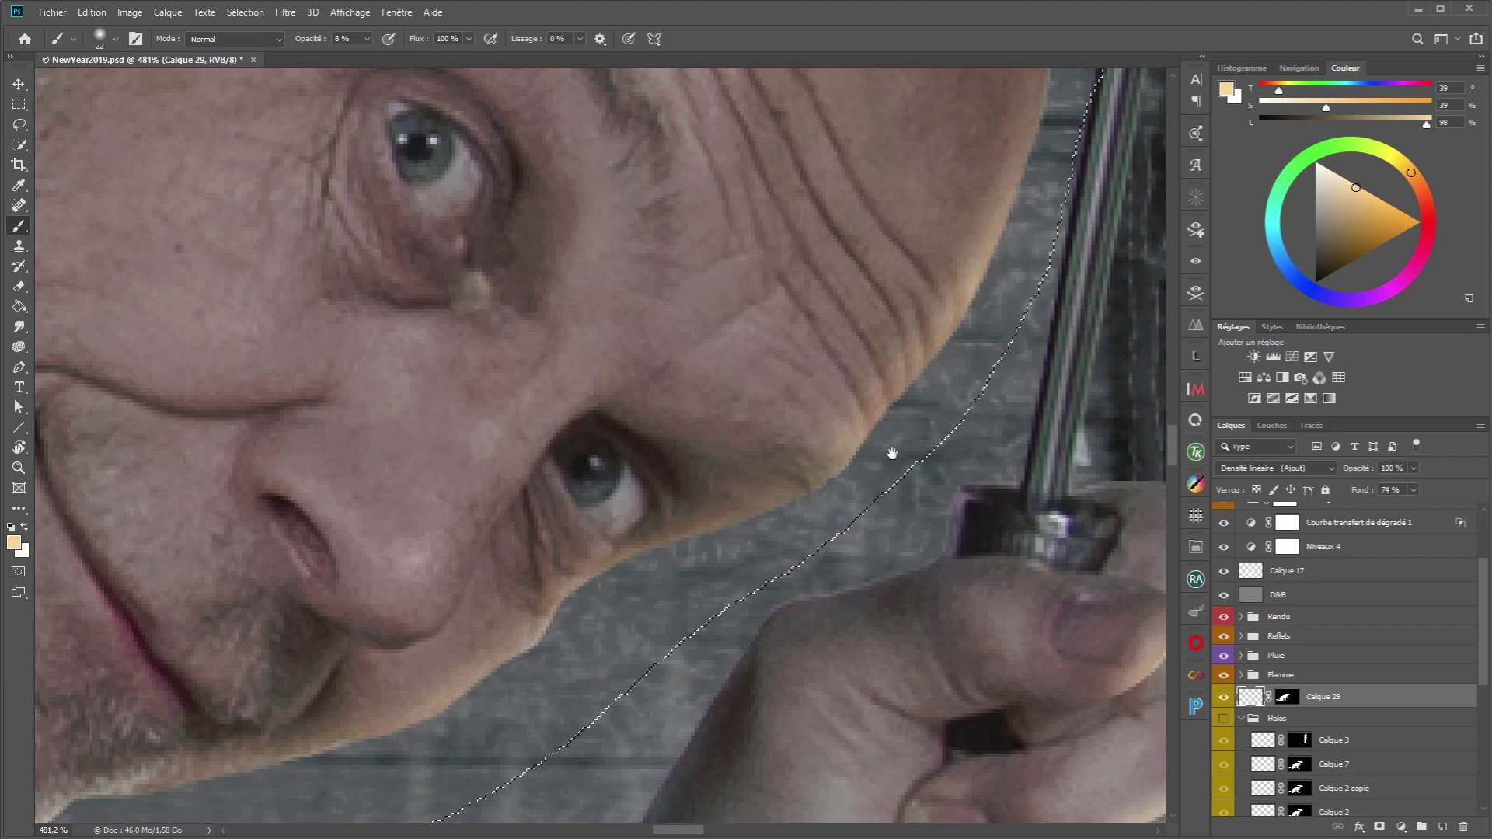
{"action": "mouse_move", "coordinate": [893, 442]}
{"action": "left_mouse_down"}
{"action": "mouse_move", "coordinate": [988, 338]}
{"action": "mouse_move", "coordinate": [917, 377]}
{"action": "left_mouse_up"}
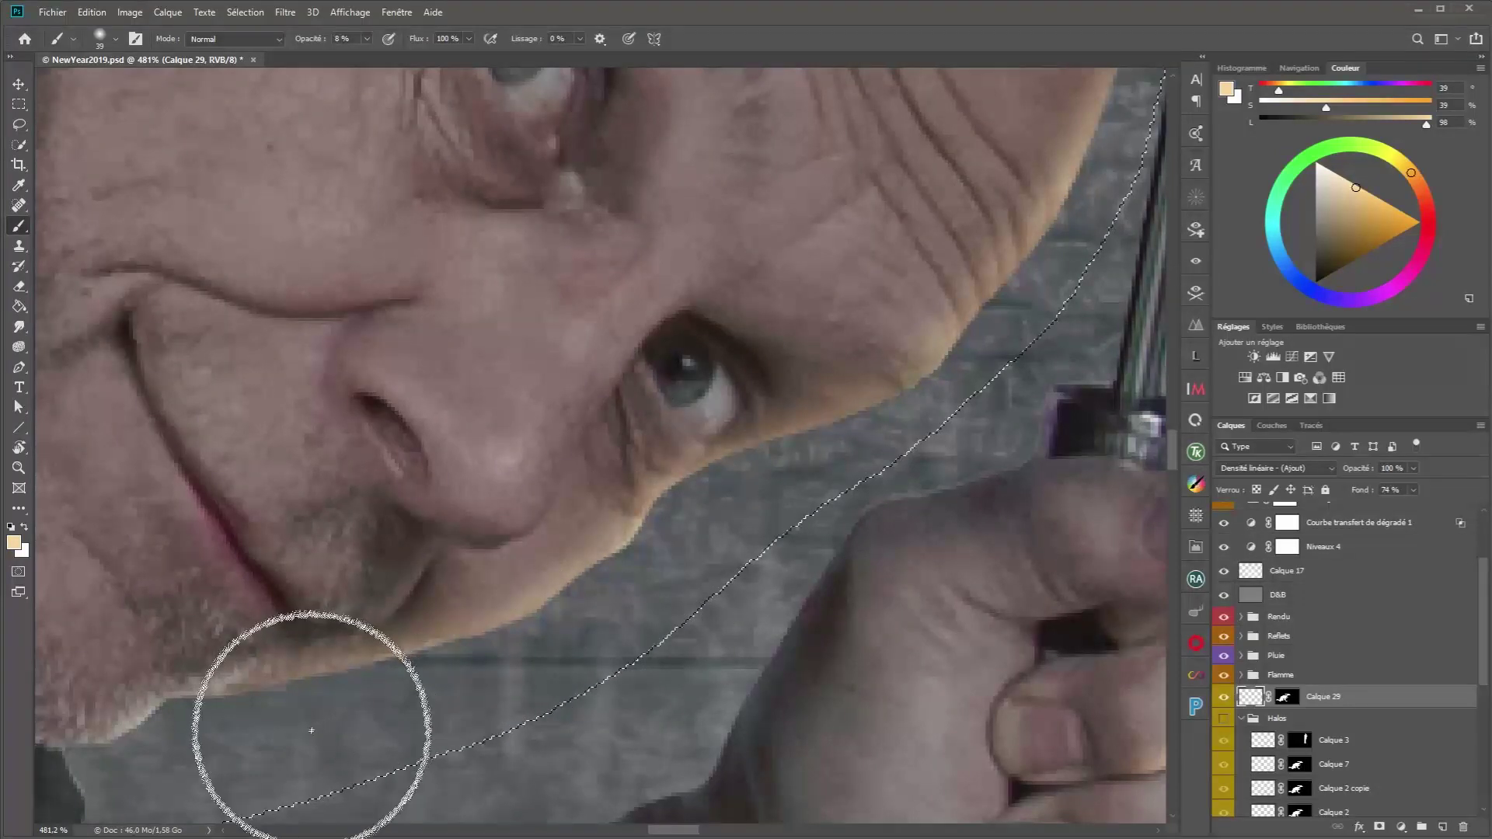
{"action": "scroll", "coordinate": [509, 656], "scroll_direction": "down", "scroll_amount": 5}
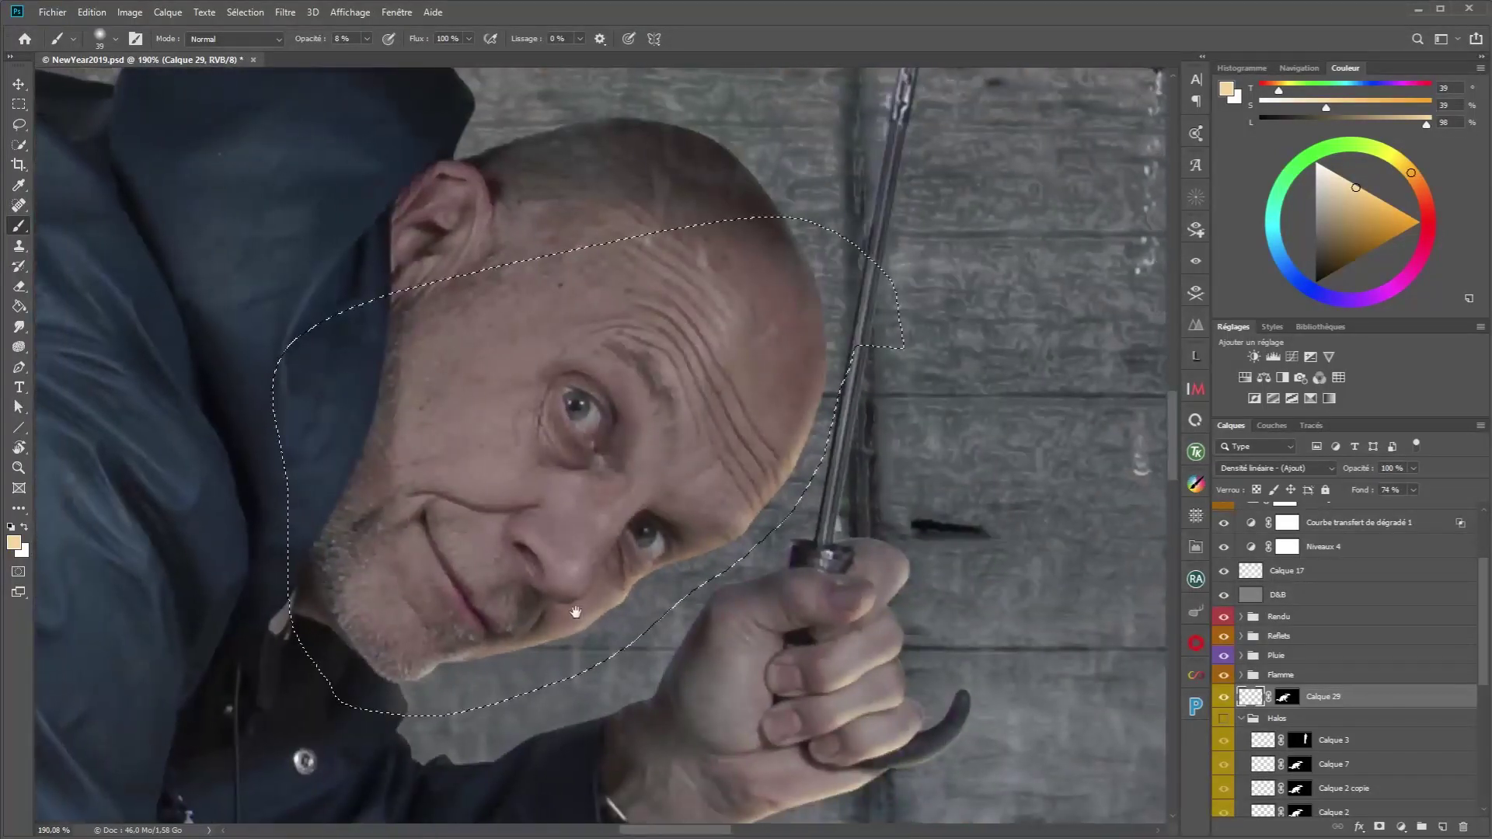
{"action": "scroll", "coordinate": [544, 567], "scroll_direction": "up", "scroll_amount": 3}
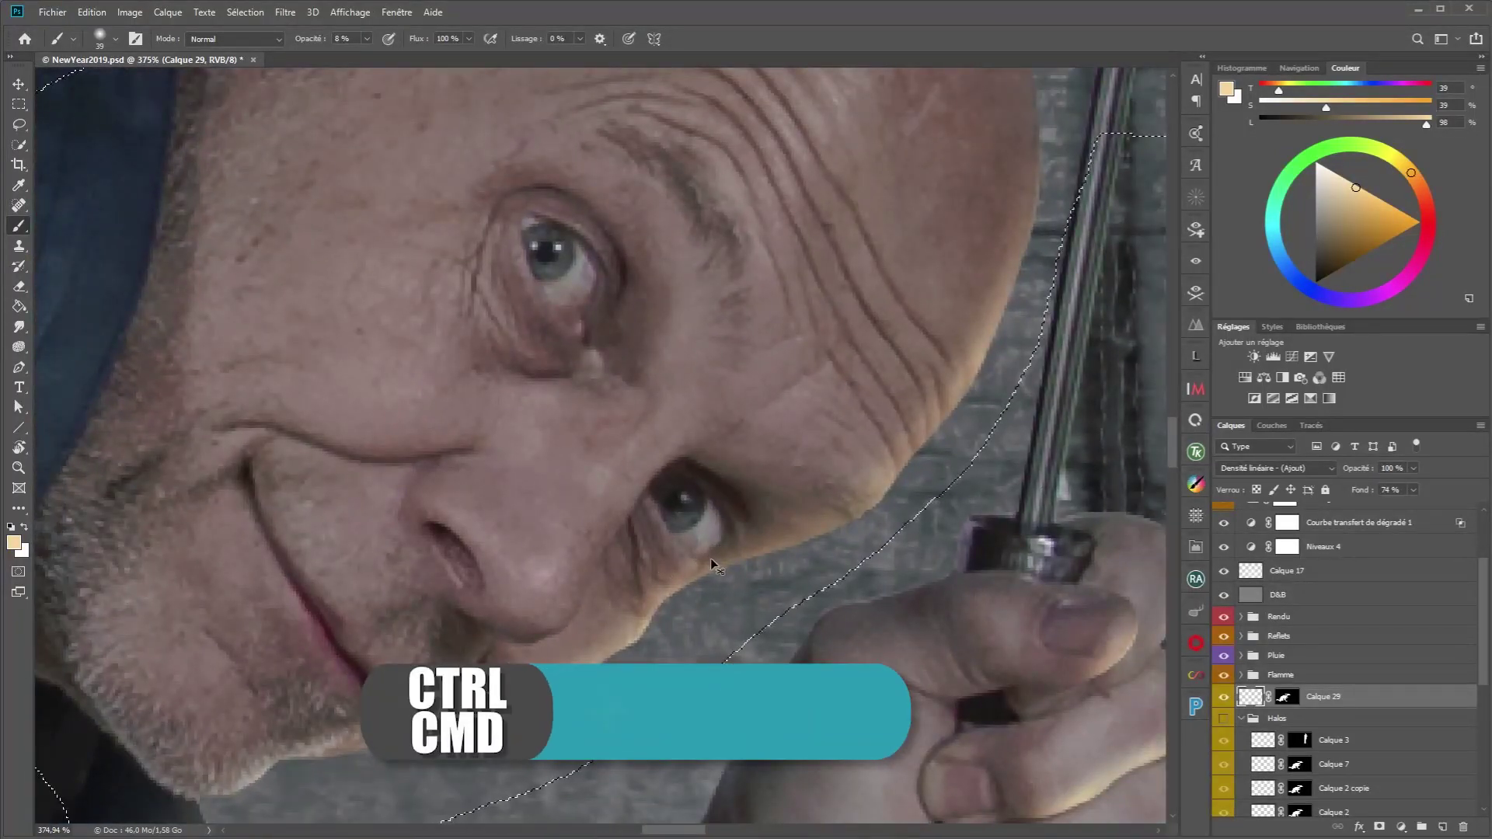
Step: Deselect the face and lasso a new selection around the nose and lower eye corner
{"action": "key", "text": "ctrl+d"}
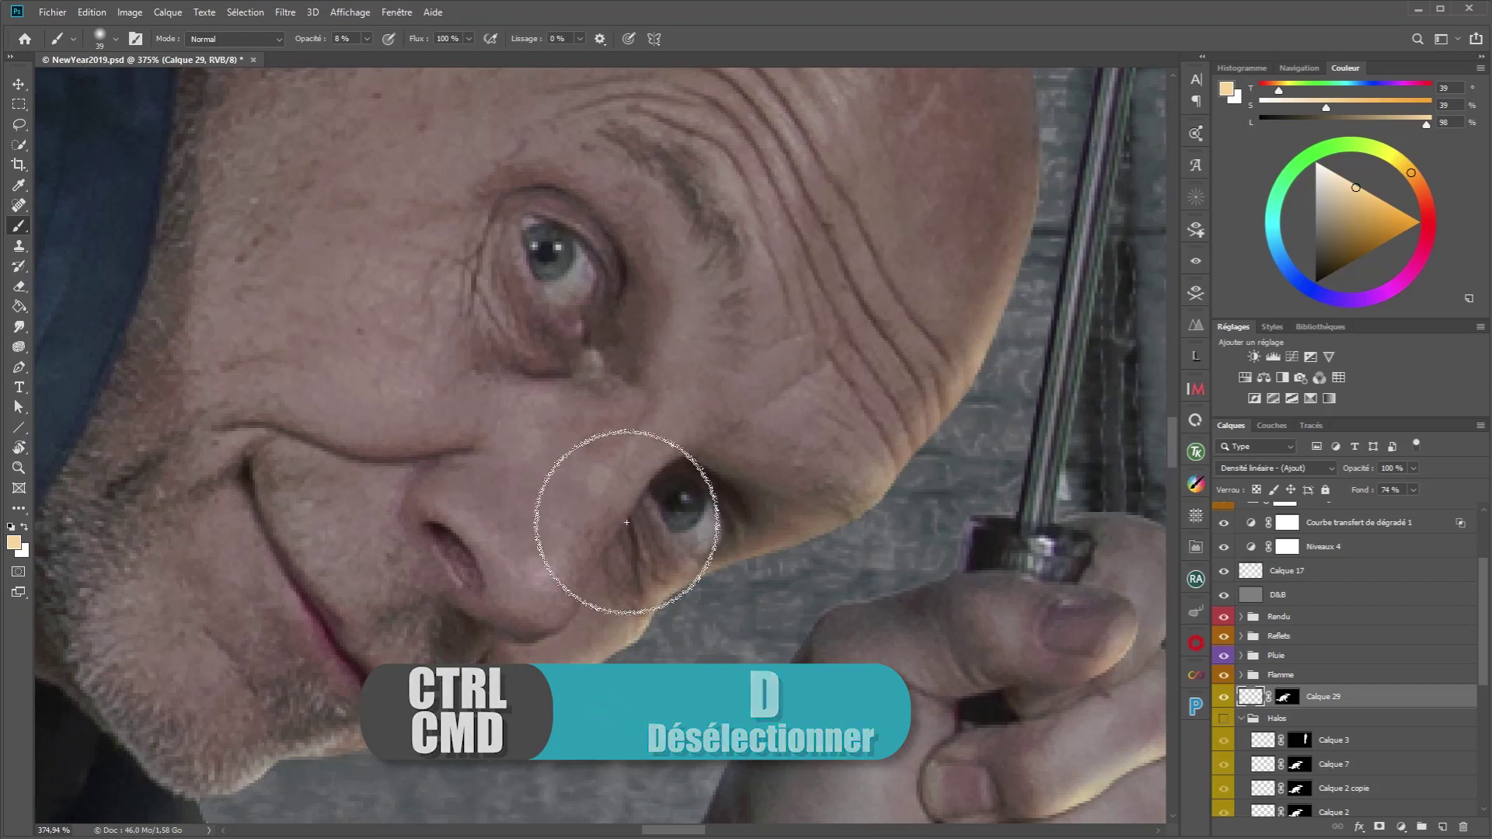
{"action": "key", "text": "l"}
{"action": "scroll", "coordinate": [662, 504], "scroll_direction": "up", "scroll_amount": 2}
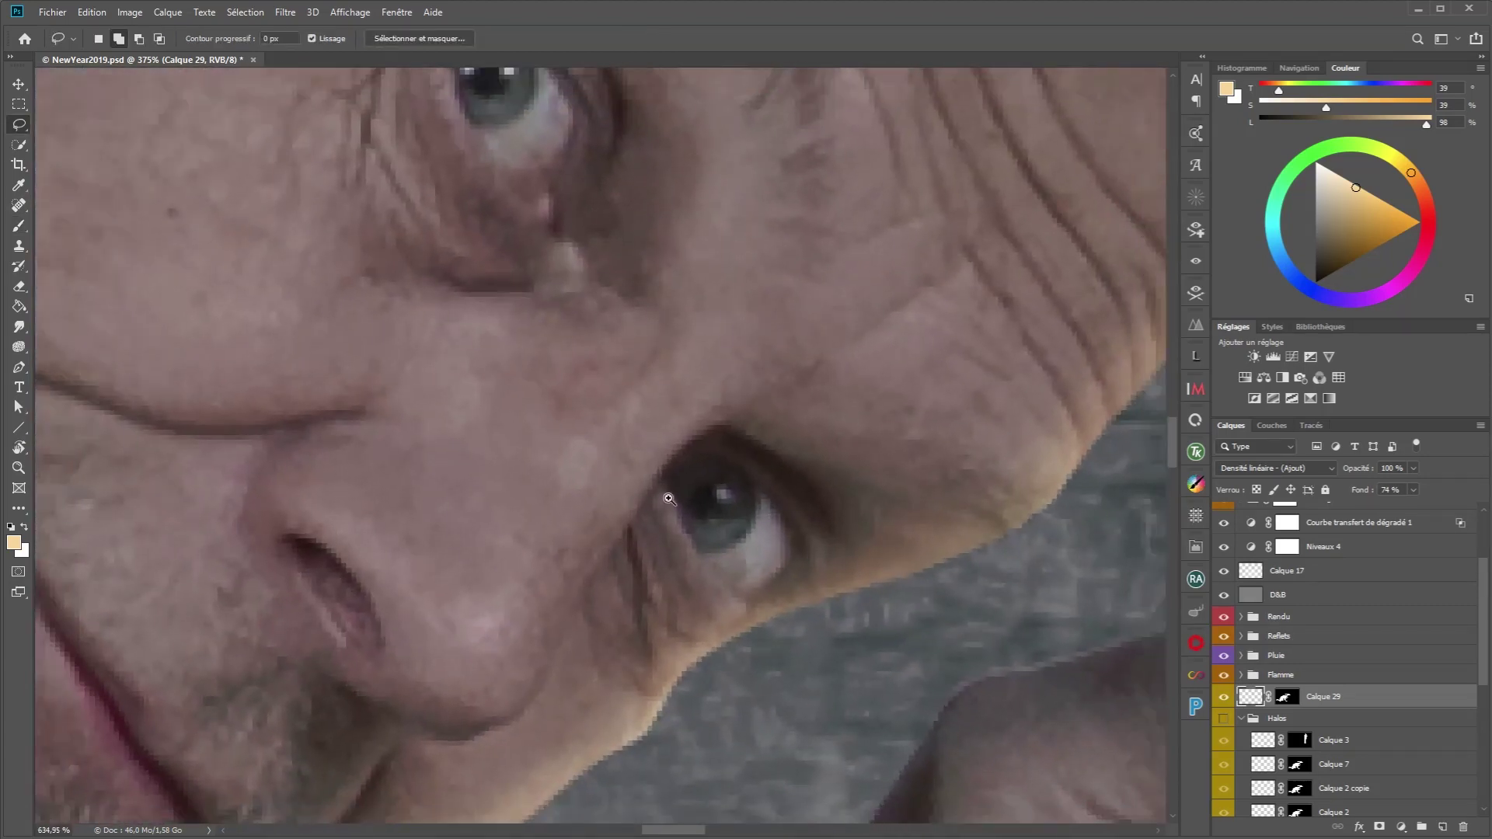
{"action": "scroll", "coordinate": [663, 503], "scroll_direction": "up", "scroll_amount": 1}
{"action": "key", "text": "l"}
{"action": "left_click_drag", "start_coordinate": [906, 291], "coordinate": [826, 332]}
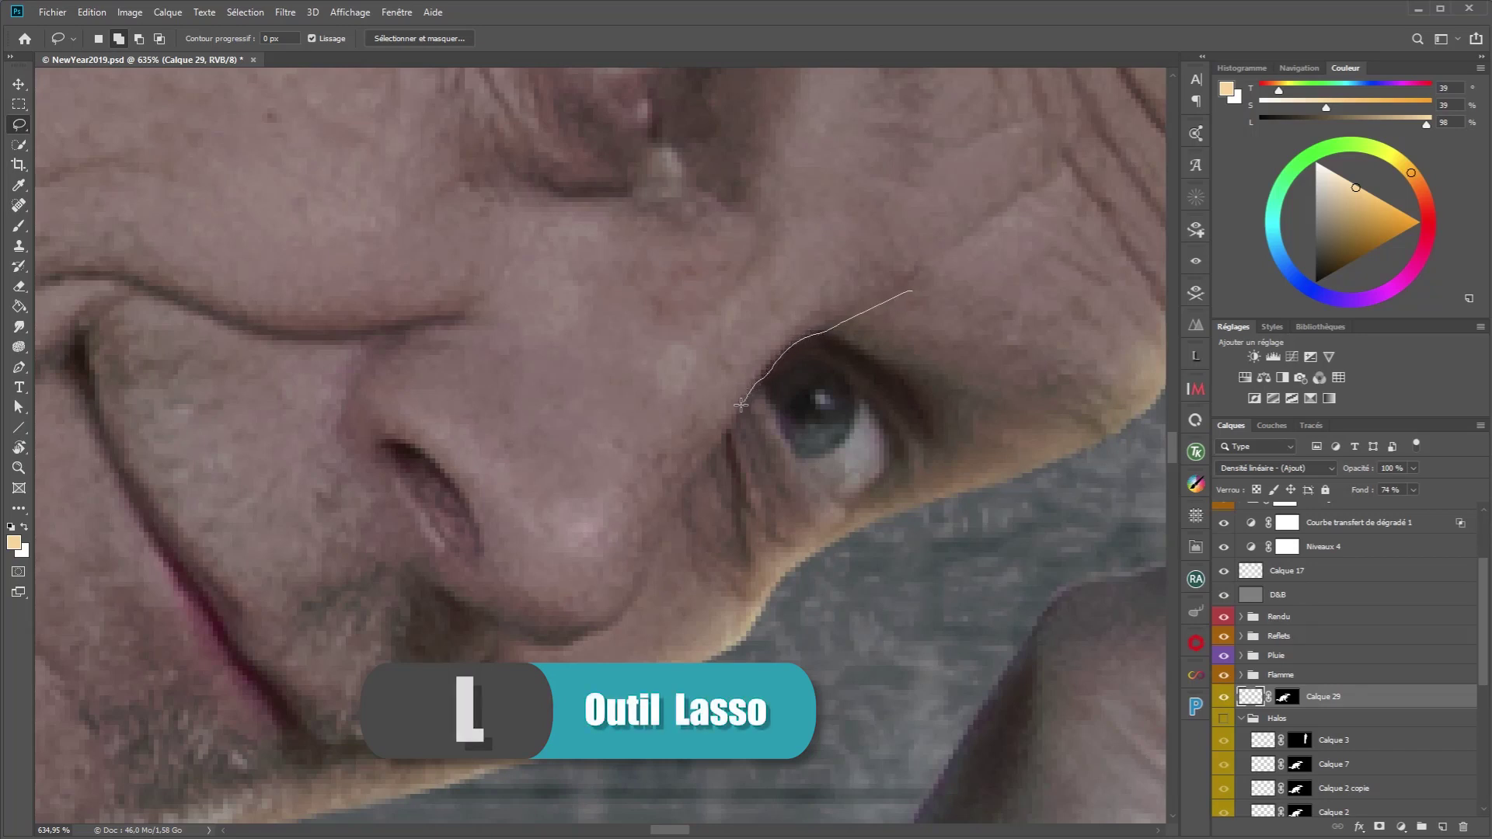
{"action": "left_click_drag", "start_coordinate": [740, 404], "coordinate": [673, 518]}
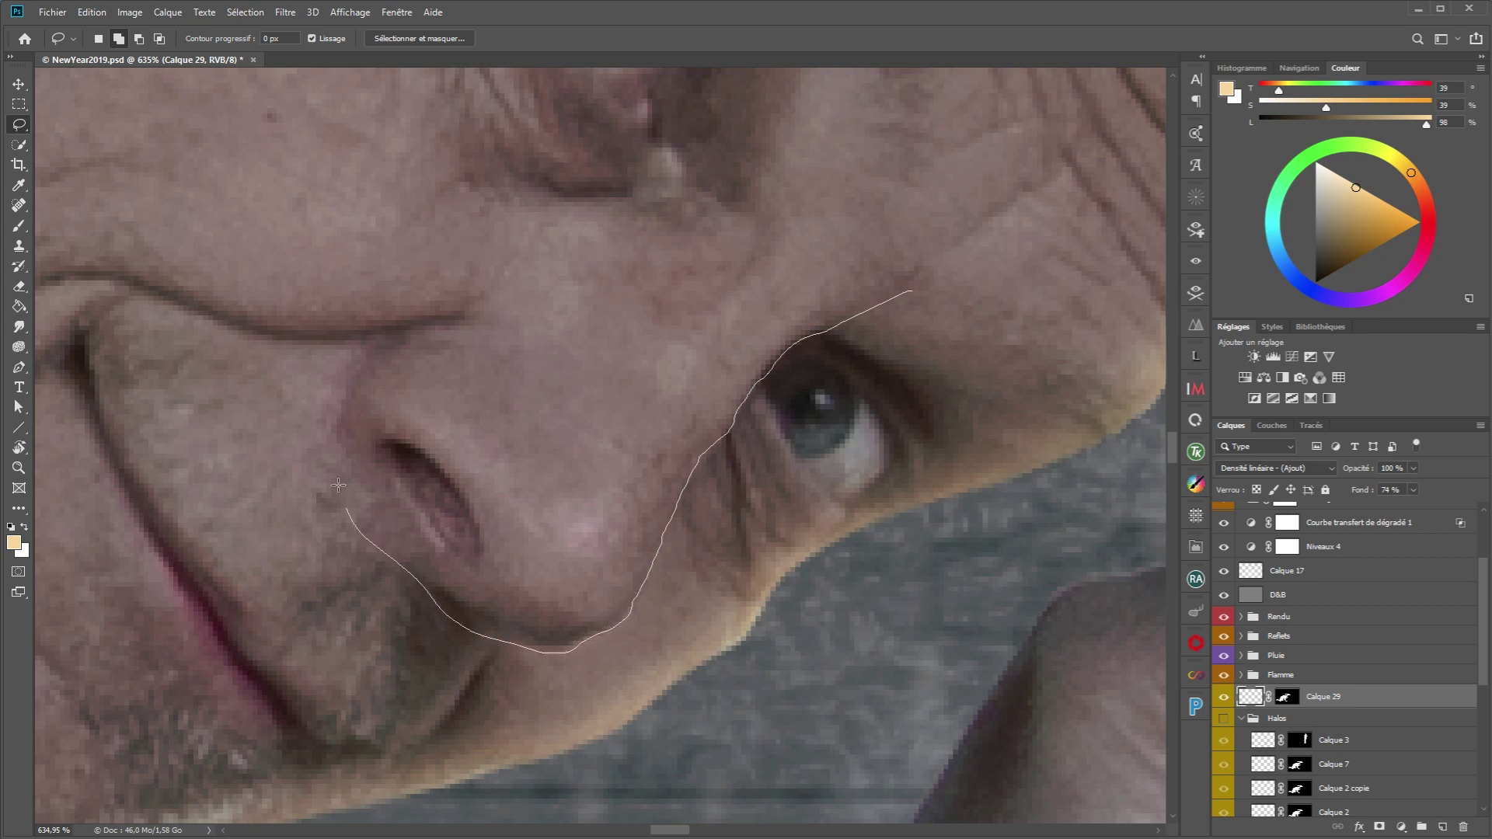
{"action": "left_click_drag", "start_coordinate": [778, 197], "coordinate": [915, 286]}
{"action": "key", "text": "alt"}
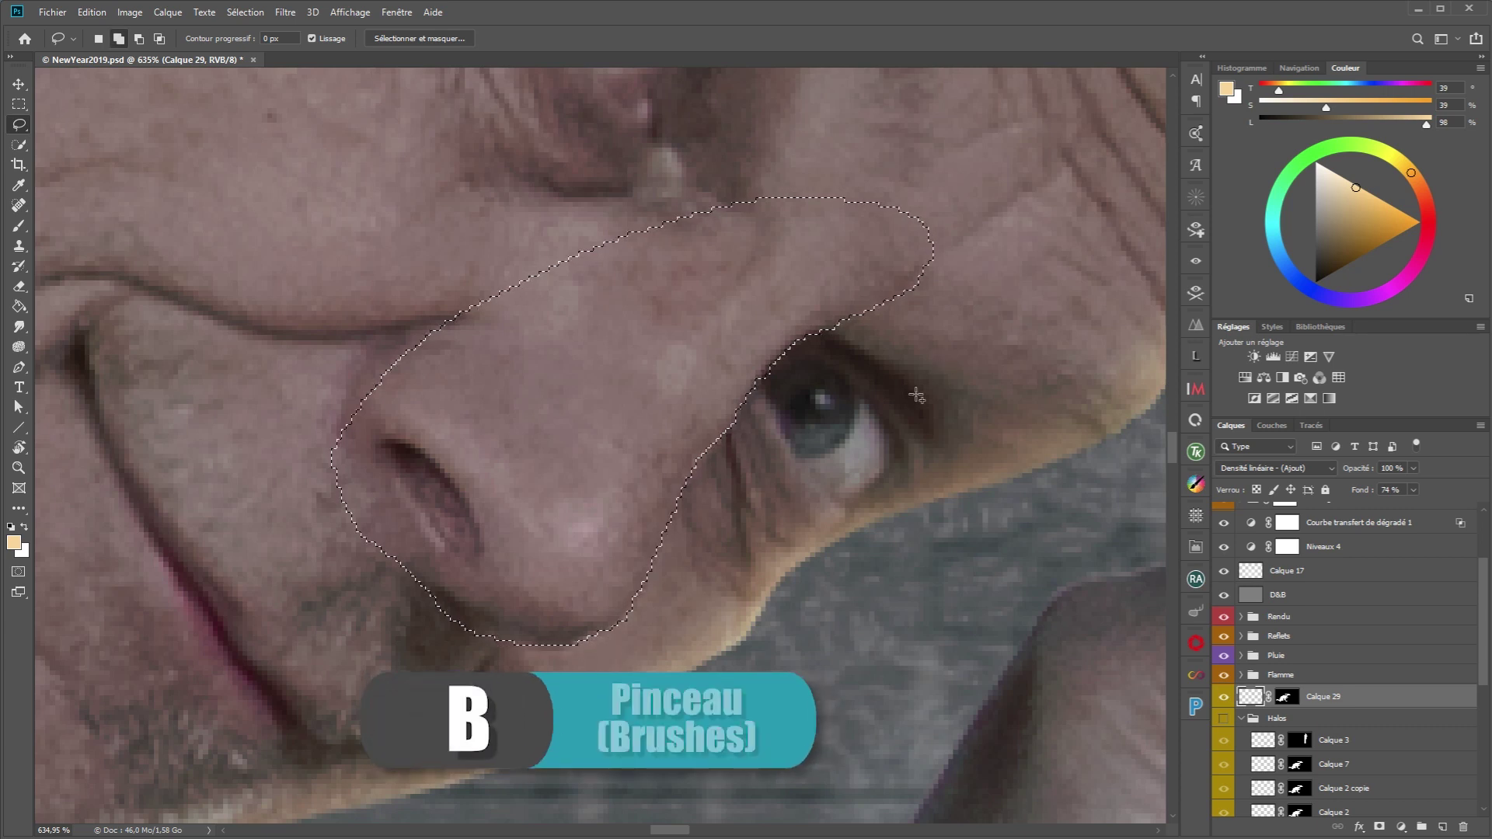
Step: Paint soft orange at 8% on Calque 29 inside the nose selection, with edges hidden
{"action": "key", "text": "b"}
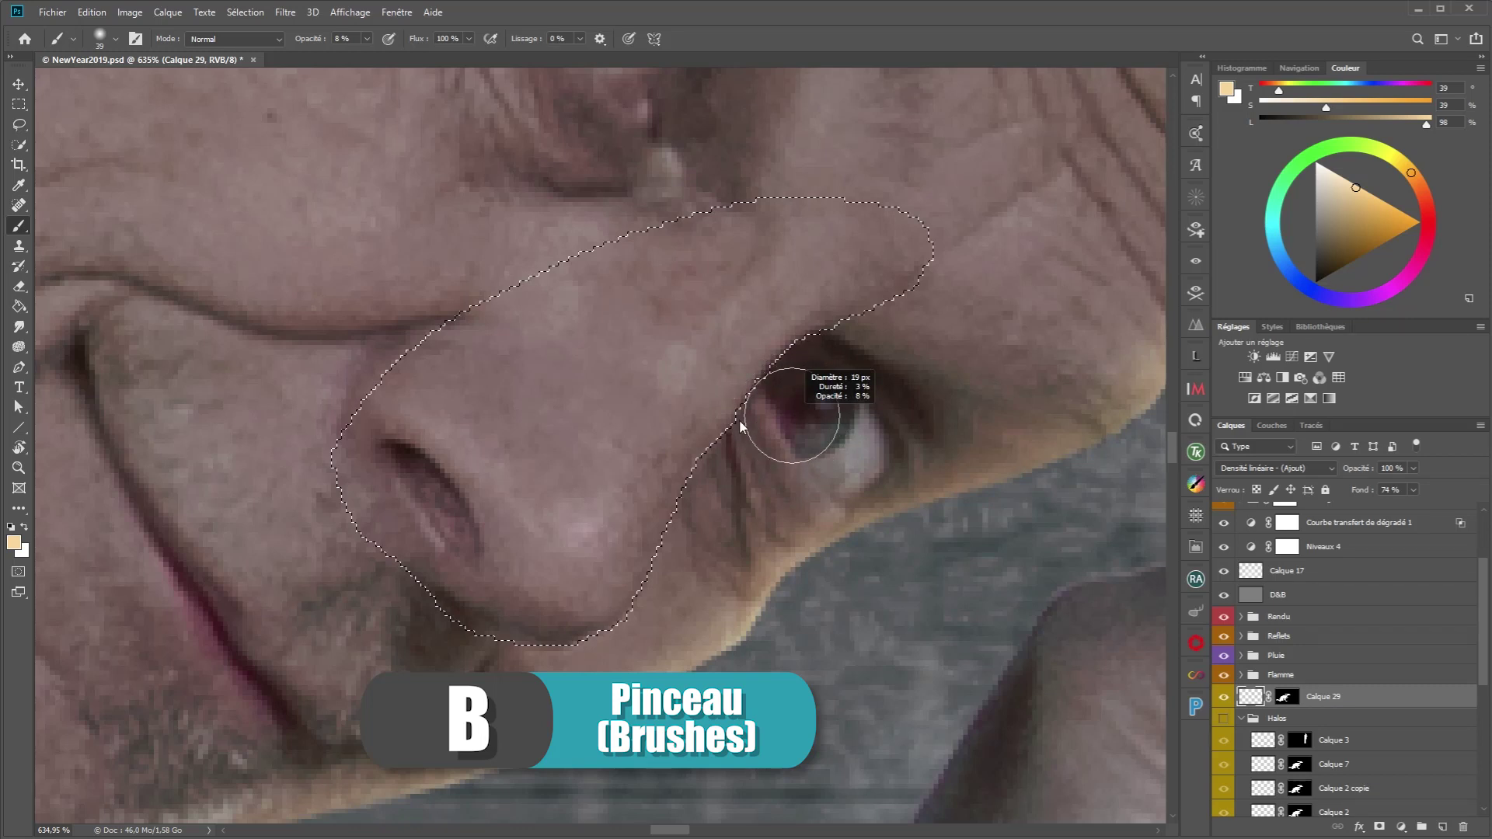
{"action": "left_click_drag", "start_coordinate": [739, 419], "coordinate": [799, 365]}
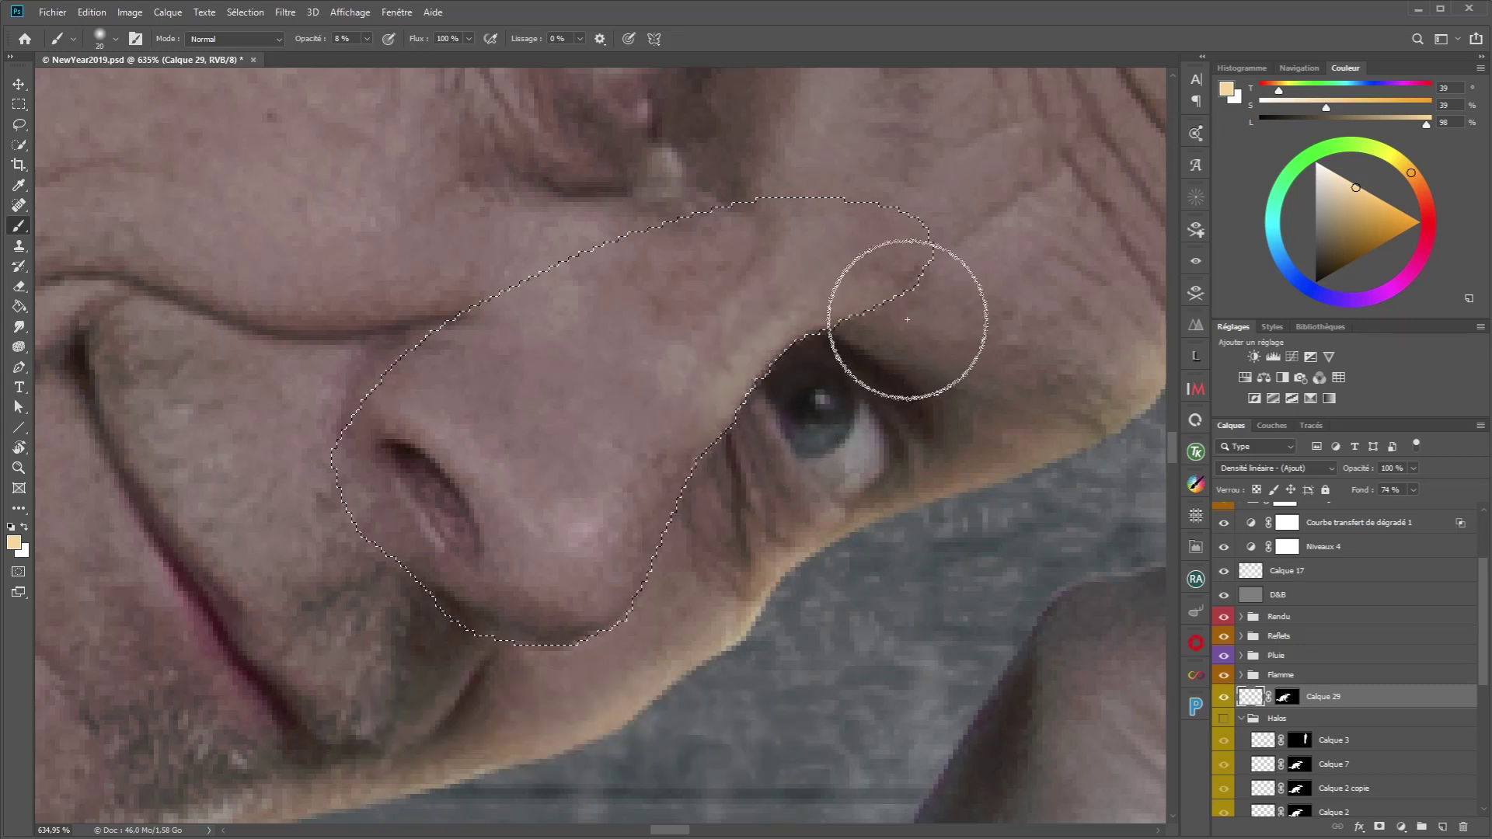
{"action": "key", "text": "ctrl+h"}
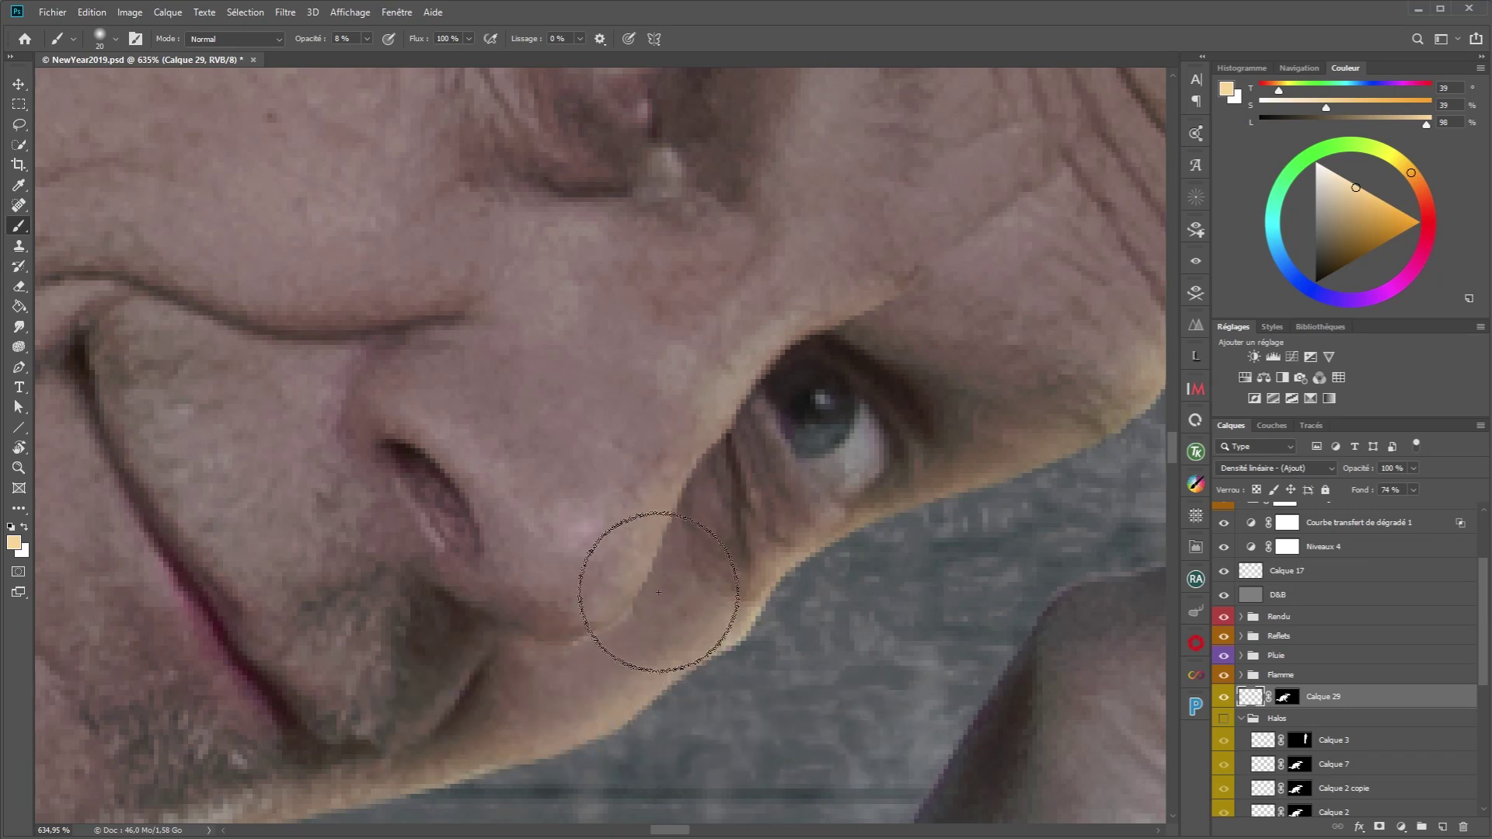
{"action": "right_click", "coordinate": [715, 433]}
{"action": "key", "text": "Escape"}
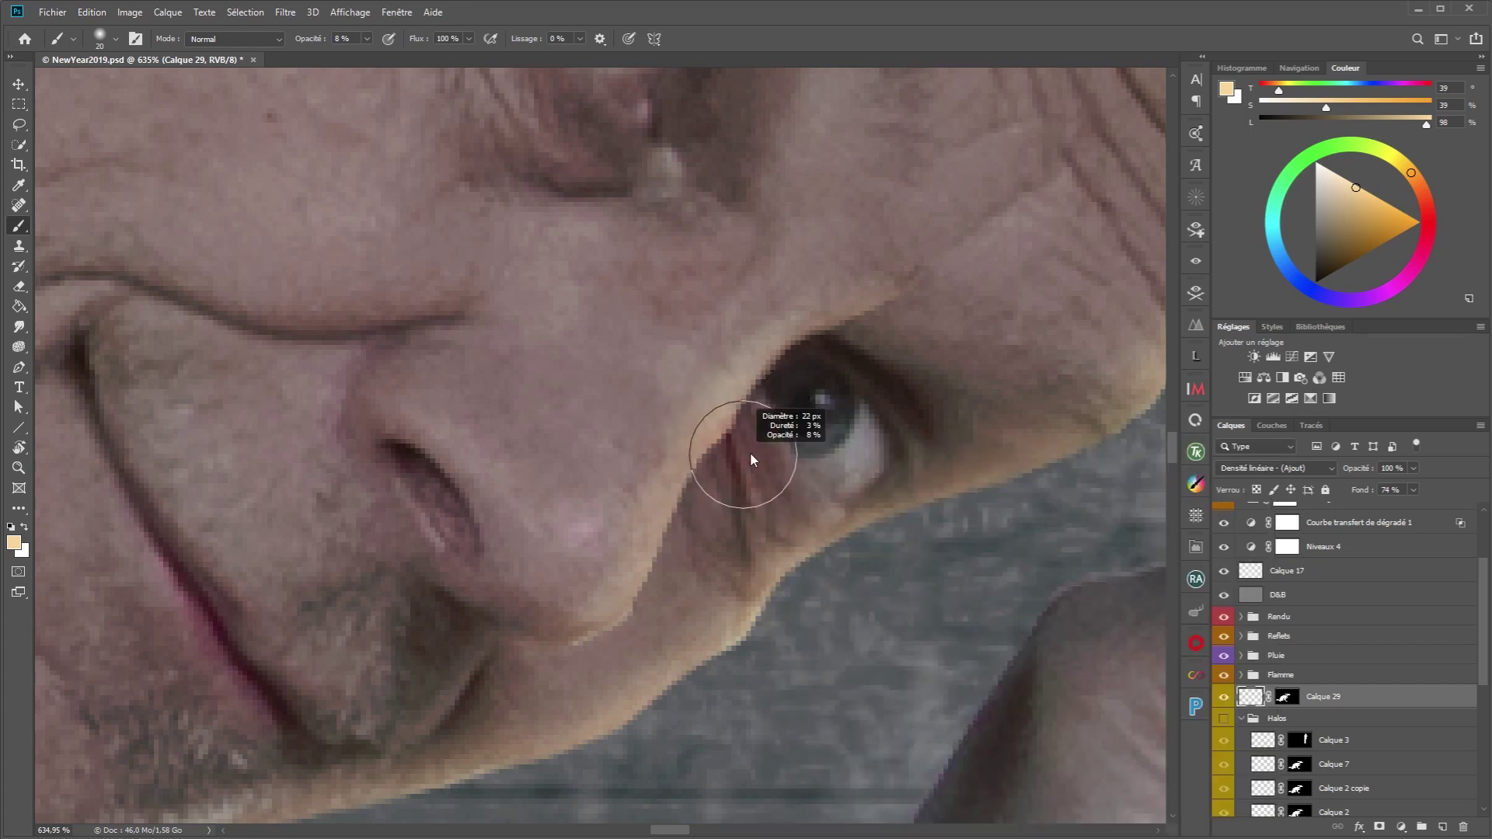
{"action": "left_click_drag", "start_coordinate": [749, 452], "coordinate": [816, 451]}
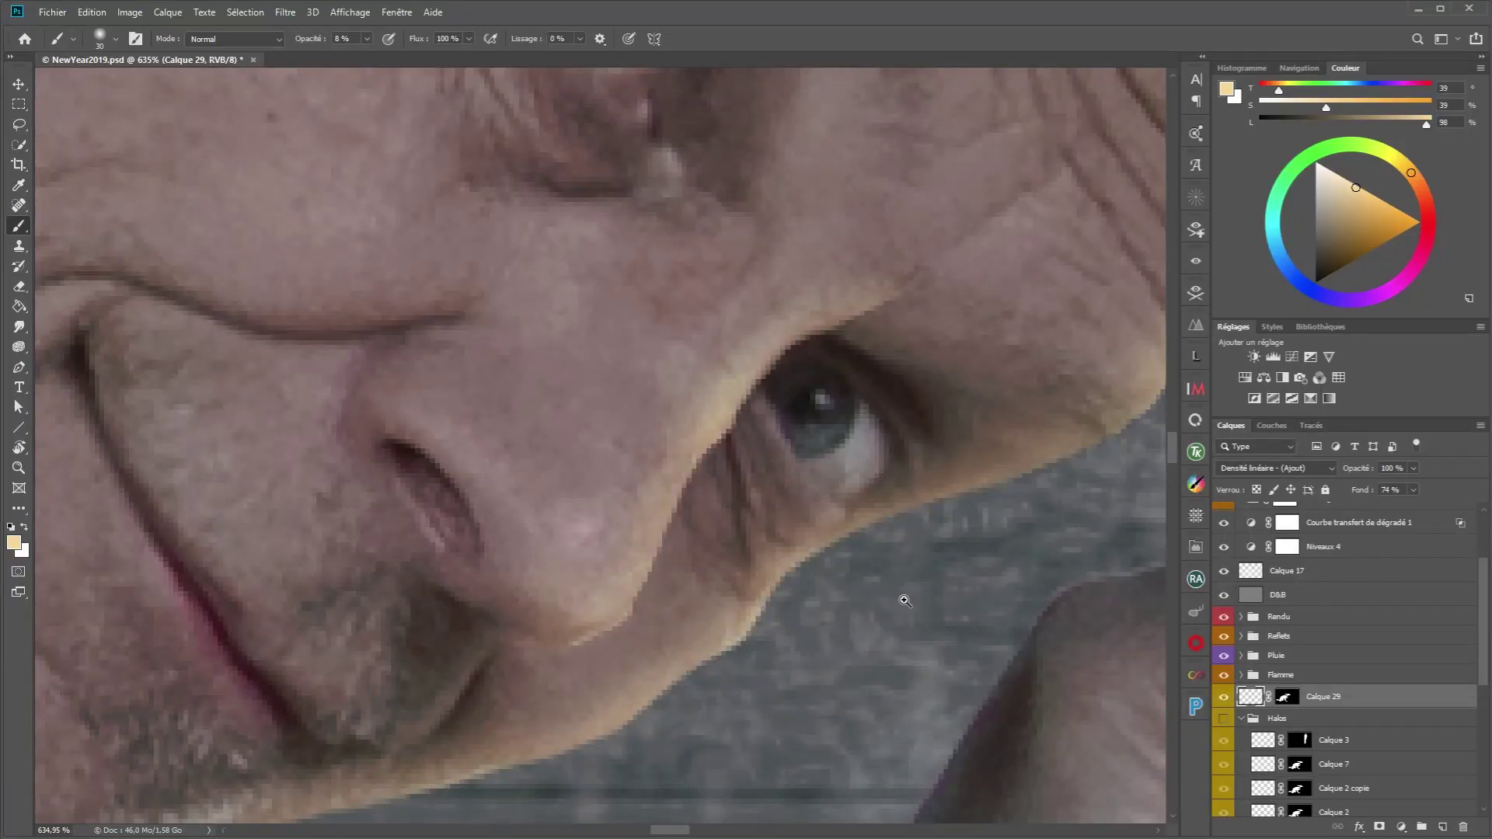
{"action": "mouse_move", "coordinate": [904, 600]}
{"action": "left_mouse_down"}
{"action": "mouse_move", "coordinate": [844, 445]}
{"action": "mouse_move", "coordinate": [793, 447]}
{"action": "left_mouse_up"}
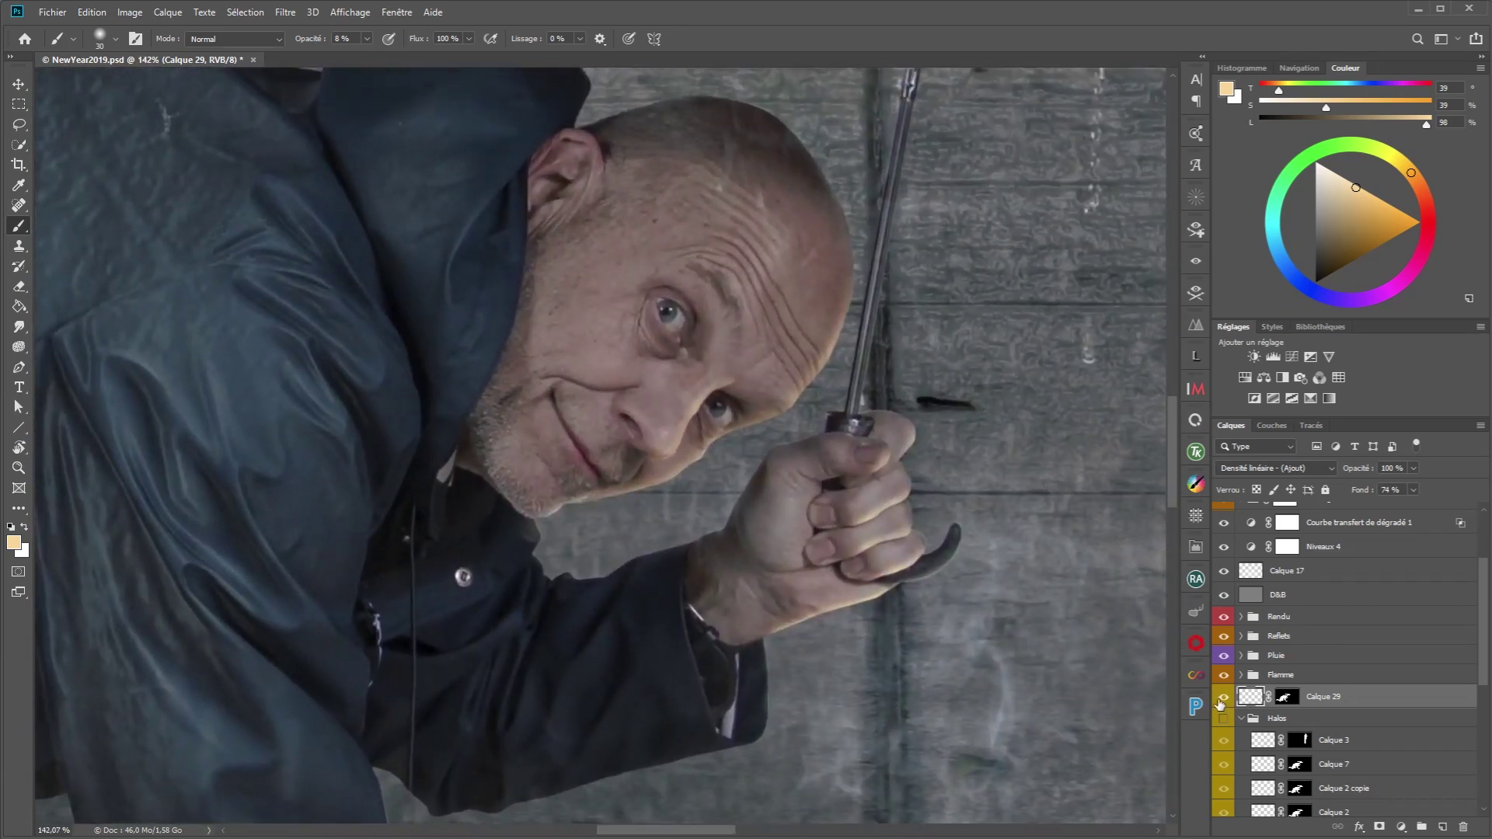
Step: Toggle Calque 29's visibility to compare the face with and without the glow
{"action": "left_click", "coordinate": [1224, 697]}
{"action": "left_click", "coordinate": [1221, 699]}
{"action": "left_click", "coordinate": [1223, 698]}
{"action": "left_click", "coordinate": [1222, 702]}
Step: Bring the sleeve and the resting hand into view with the Brush tool ready
{"action": "left_click_drag", "start_coordinate": [901, 714], "coordinate": [976, 620]}
{"action": "left_click_drag", "start_coordinate": [882, 642], "coordinate": [879, 589]}
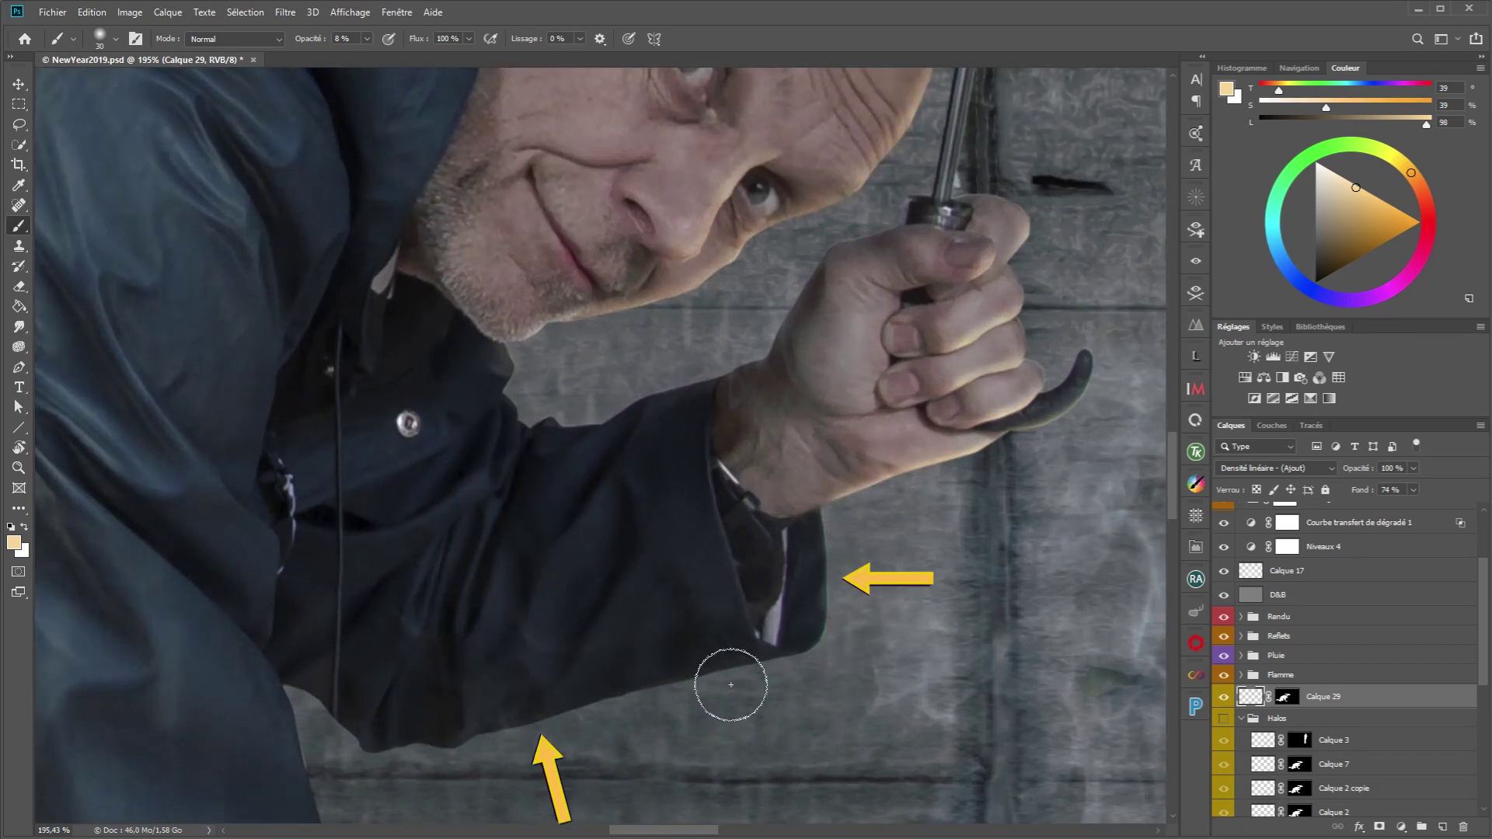
{"action": "scroll", "coordinate": [826, 509], "scroll_direction": "down", "scroll_amount": 3}
{"action": "scroll", "coordinate": [816, 583], "scroll_direction": "down", "scroll_amount": 3}
{"action": "scroll", "coordinate": [800, 660], "scroll_direction": "down", "scroll_amount": 4}
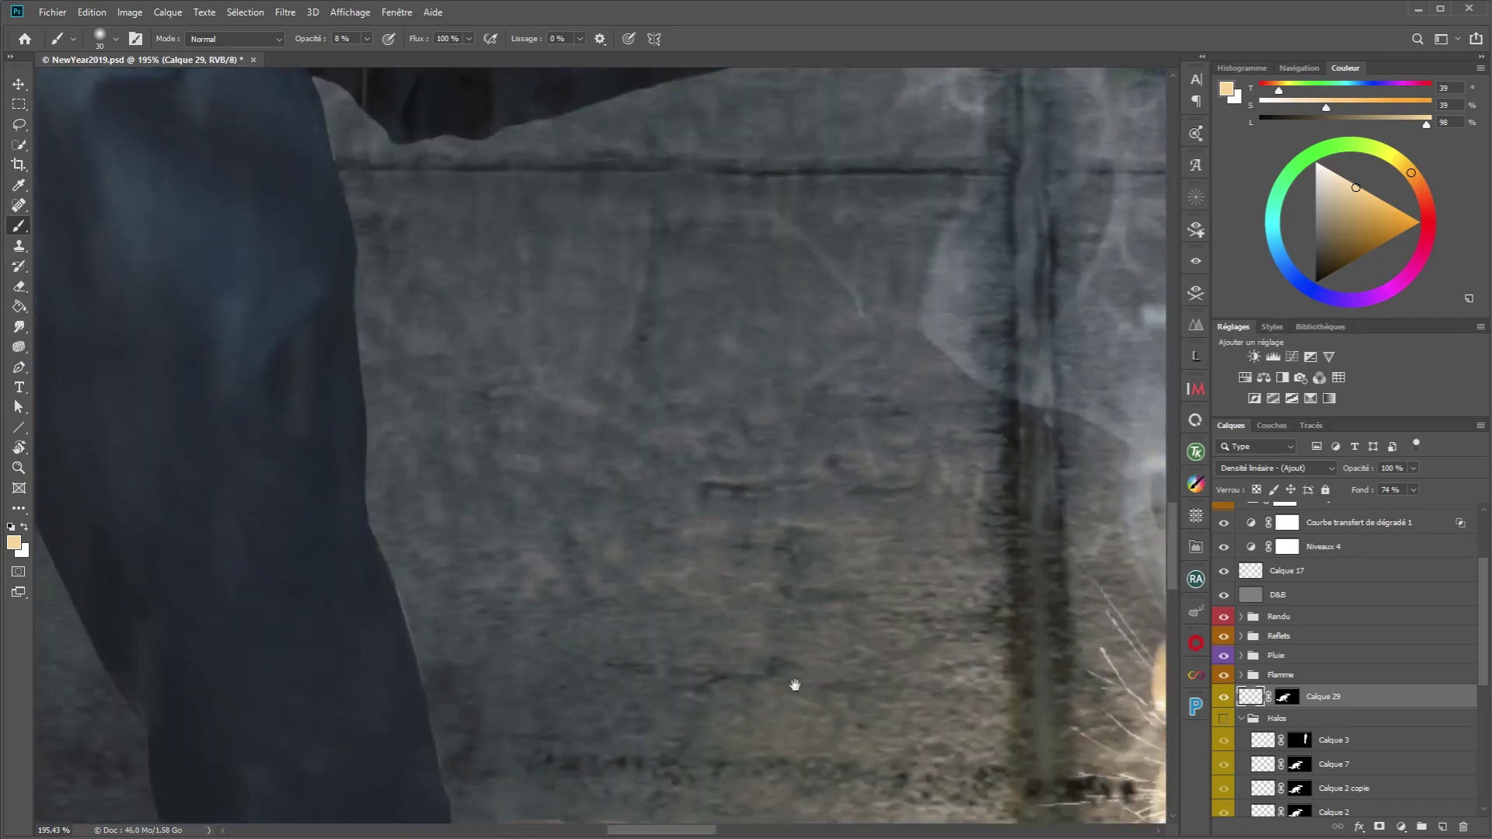
{"action": "scroll", "coordinate": [795, 684], "scroll_direction": "down", "scroll_amount": 3}
{"action": "mouse_move", "coordinate": [815, 600]}
{"action": "left_mouse_down"}
{"action": "mouse_move", "coordinate": [893, 567]}
{"action": "mouse_move", "coordinate": [849, 606]}
{"action": "mouse_move", "coordinate": [711, 528]}
{"action": "left_mouse_up"}
{"action": "scroll", "coordinate": [849, 606], "scroll_direction": "up", "scroll_amount": 2}
{"action": "scroll", "coordinate": [816, 585], "scroll_direction": "up", "scroll_amount": 2}
{"action": "scroll", "coordinate": [839, 572], "scroll_direction": "up", "scroll_amount": 2}
{"action": "key", "text": "b"}
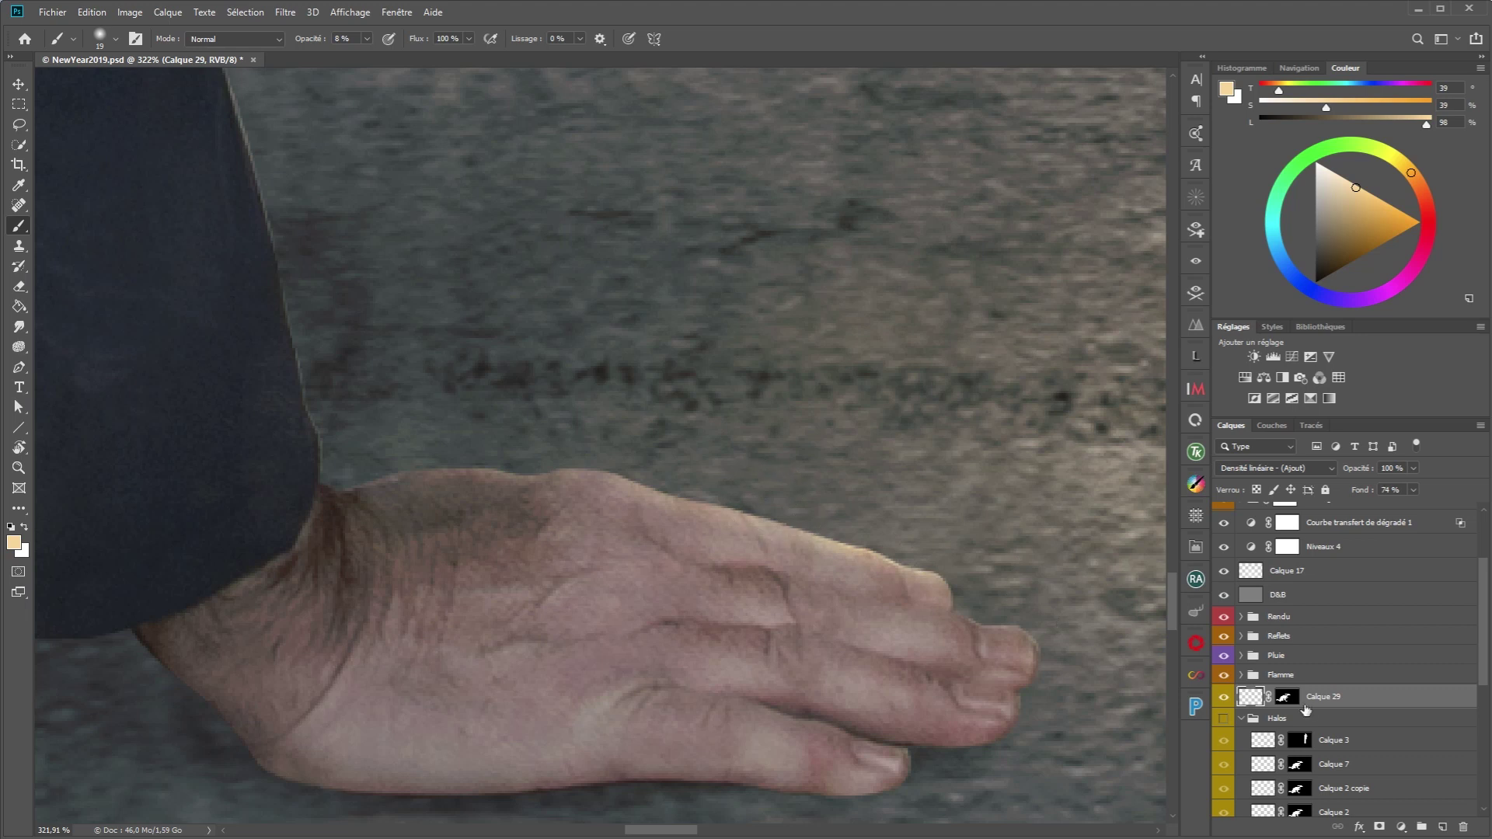
Step: Compare the hand without Calque 29, then lasso the top finger of the resting hand
{"action": "left_click", "coordinate": [1223, 697]}
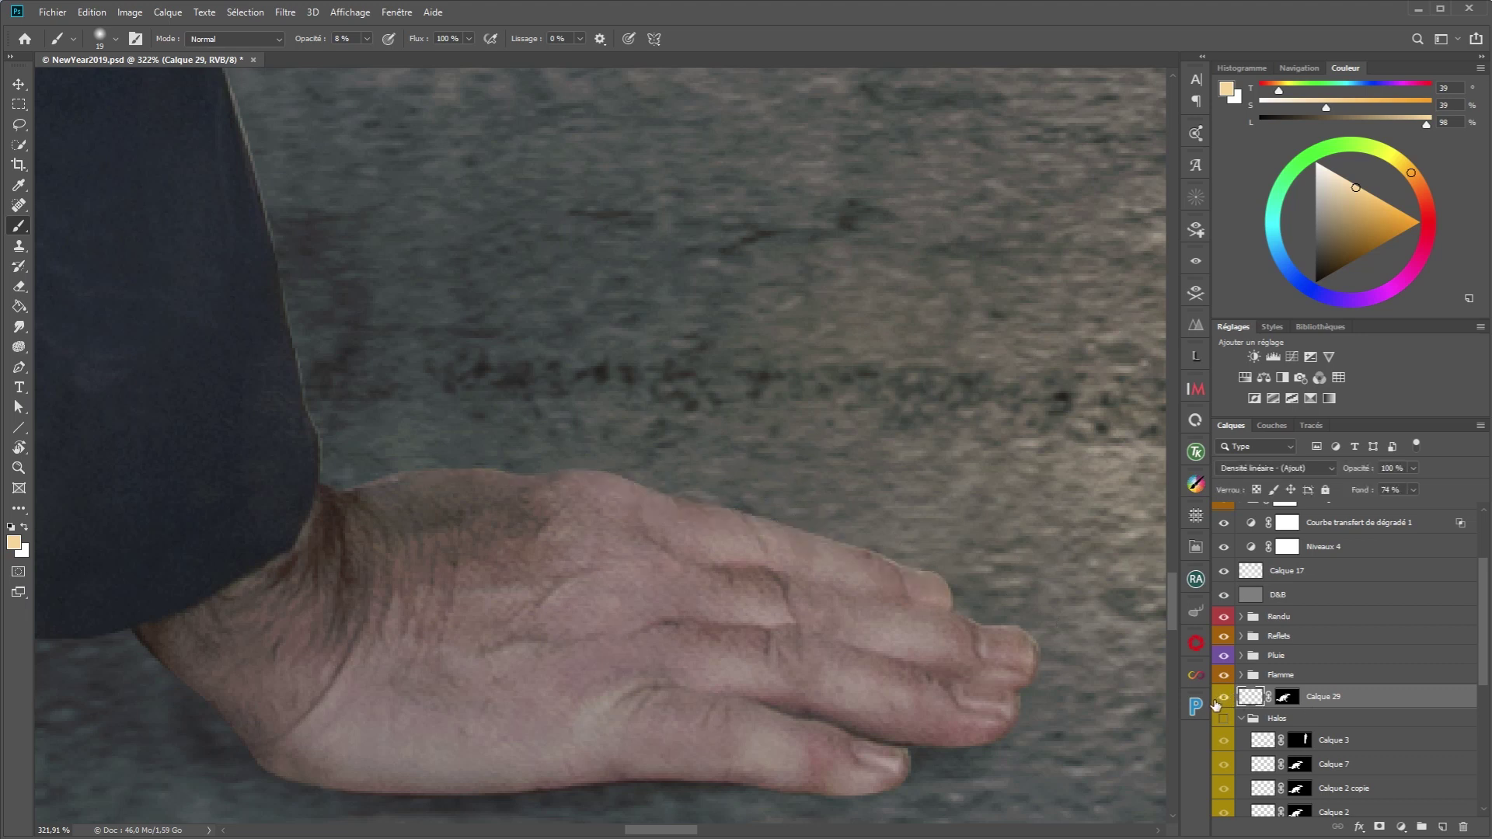
{"action": "left_click", "coordinate": [1219, 703]}
{"action": "left_click", "coordinate": [1223, 696]}
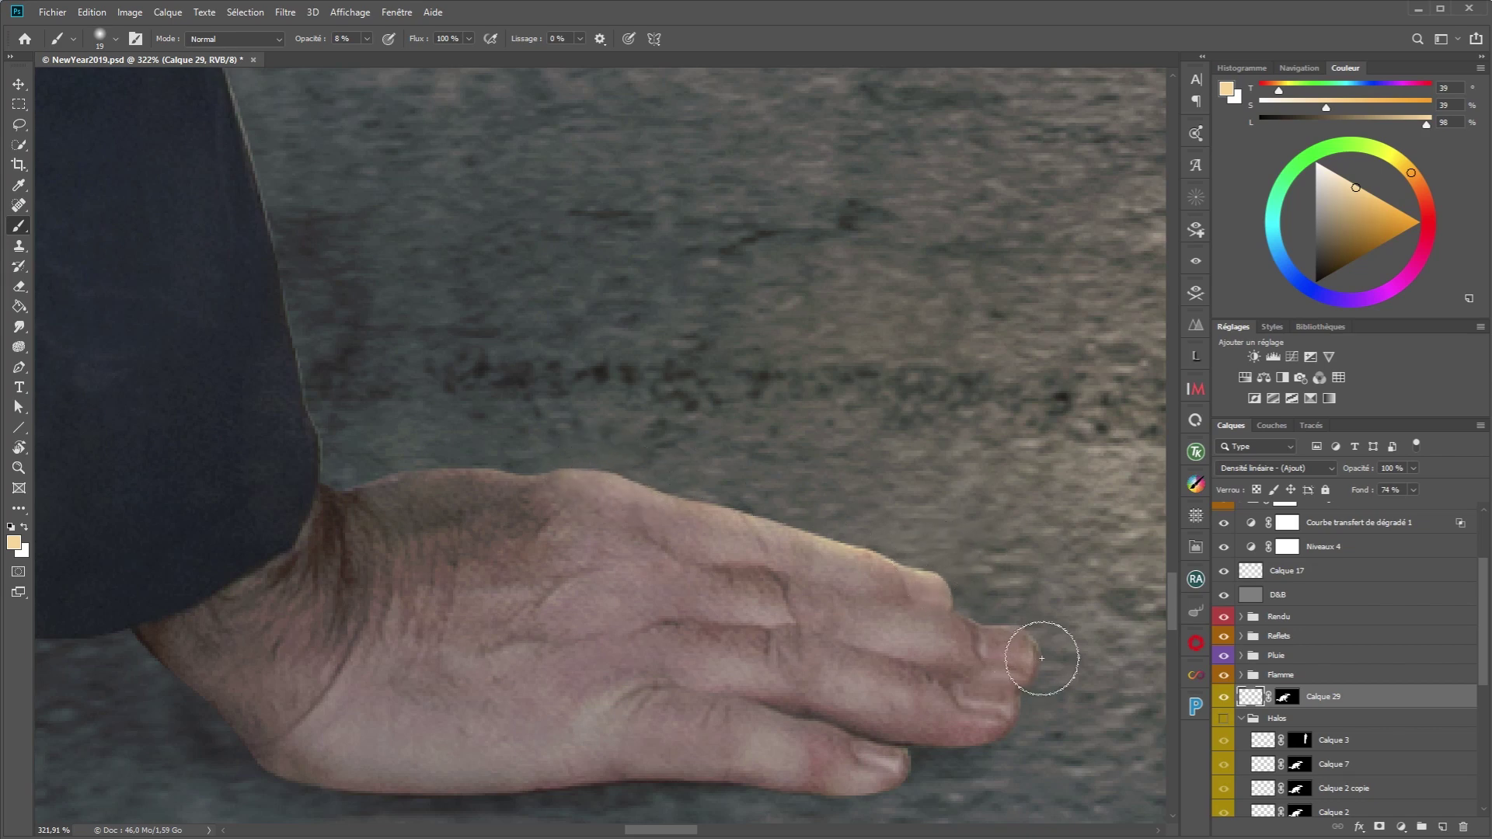
{"action": "key", "text": "l"}
{"action": "scroll", "coordinate": [872, 543], "scroll_direction": "up", "scroll_amount": 3}
{"action": "left_click_drag", "start_coordinate": [909, 632], "coordinate": [895, 529]}
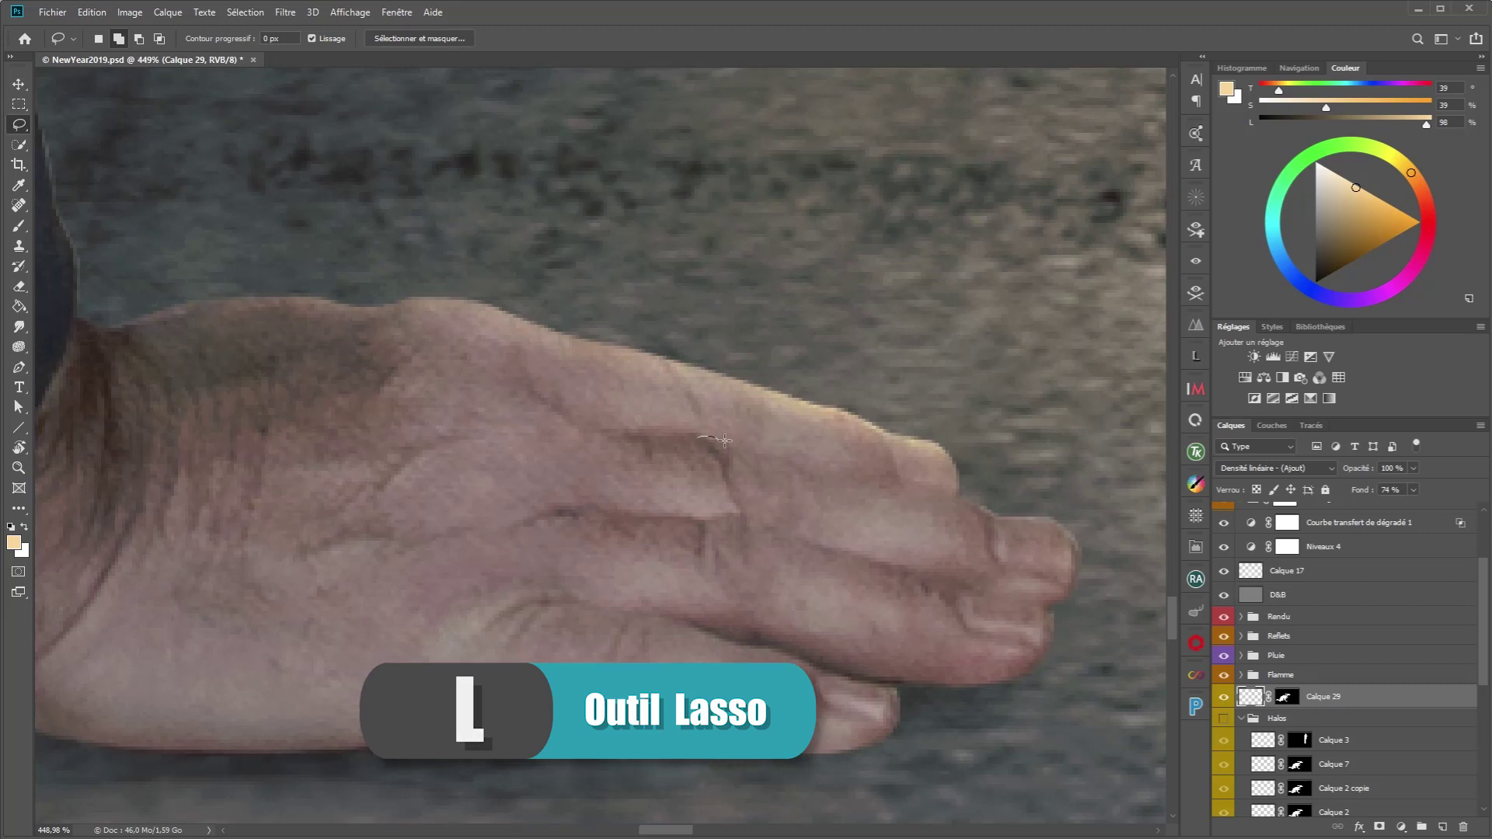
{"action": "left_click_drag", "start_coordinate": [724, 440], "coordinate": [875, 480]}
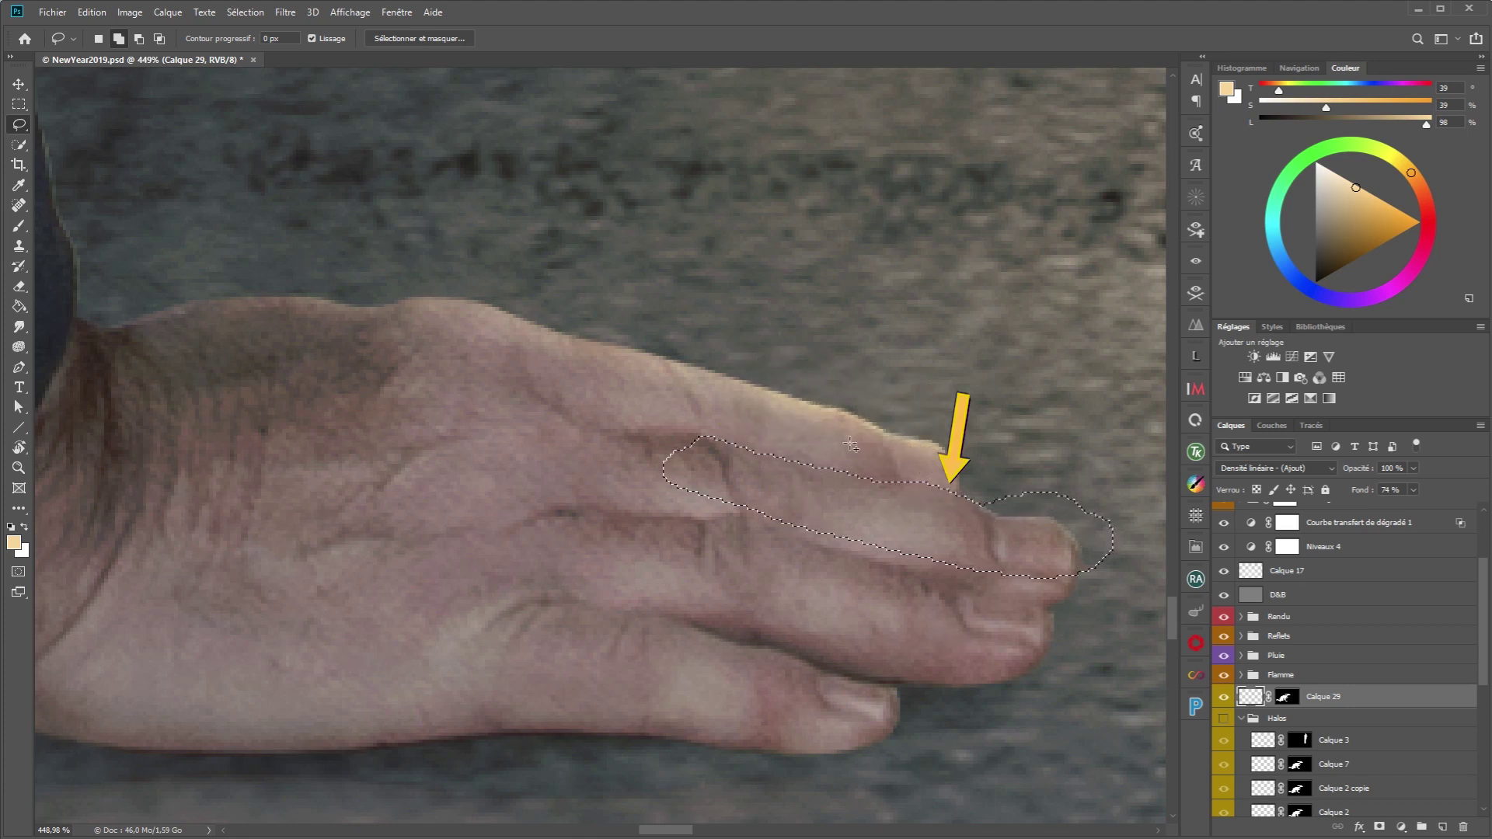
Step: Paint orange glow on the top finger with edges hidden, toggling Calque 29 to compare
{"action": "key", "text": "b"}
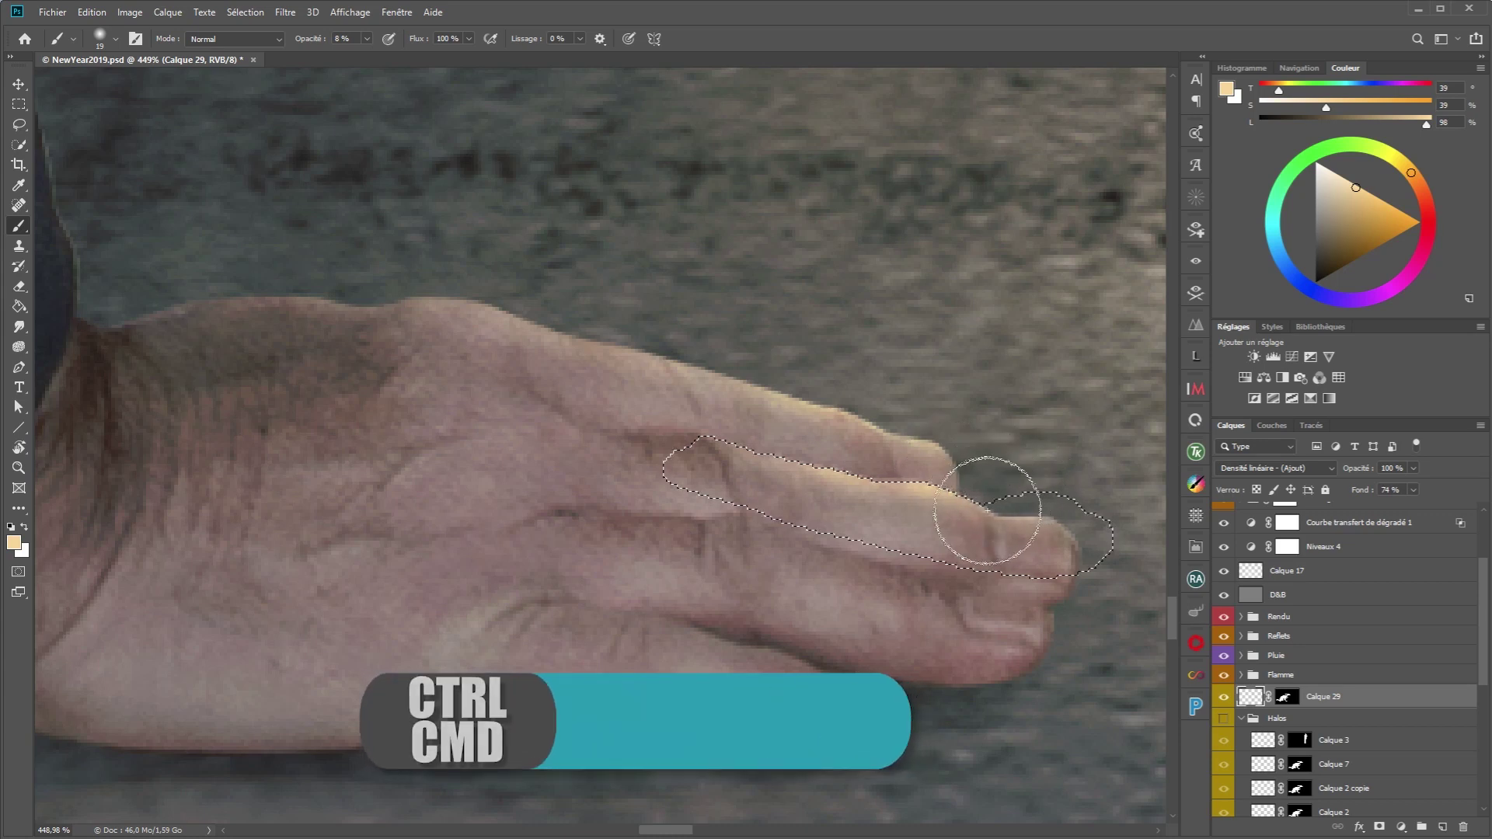
{"action": "key", "text": "ctrl+h"}
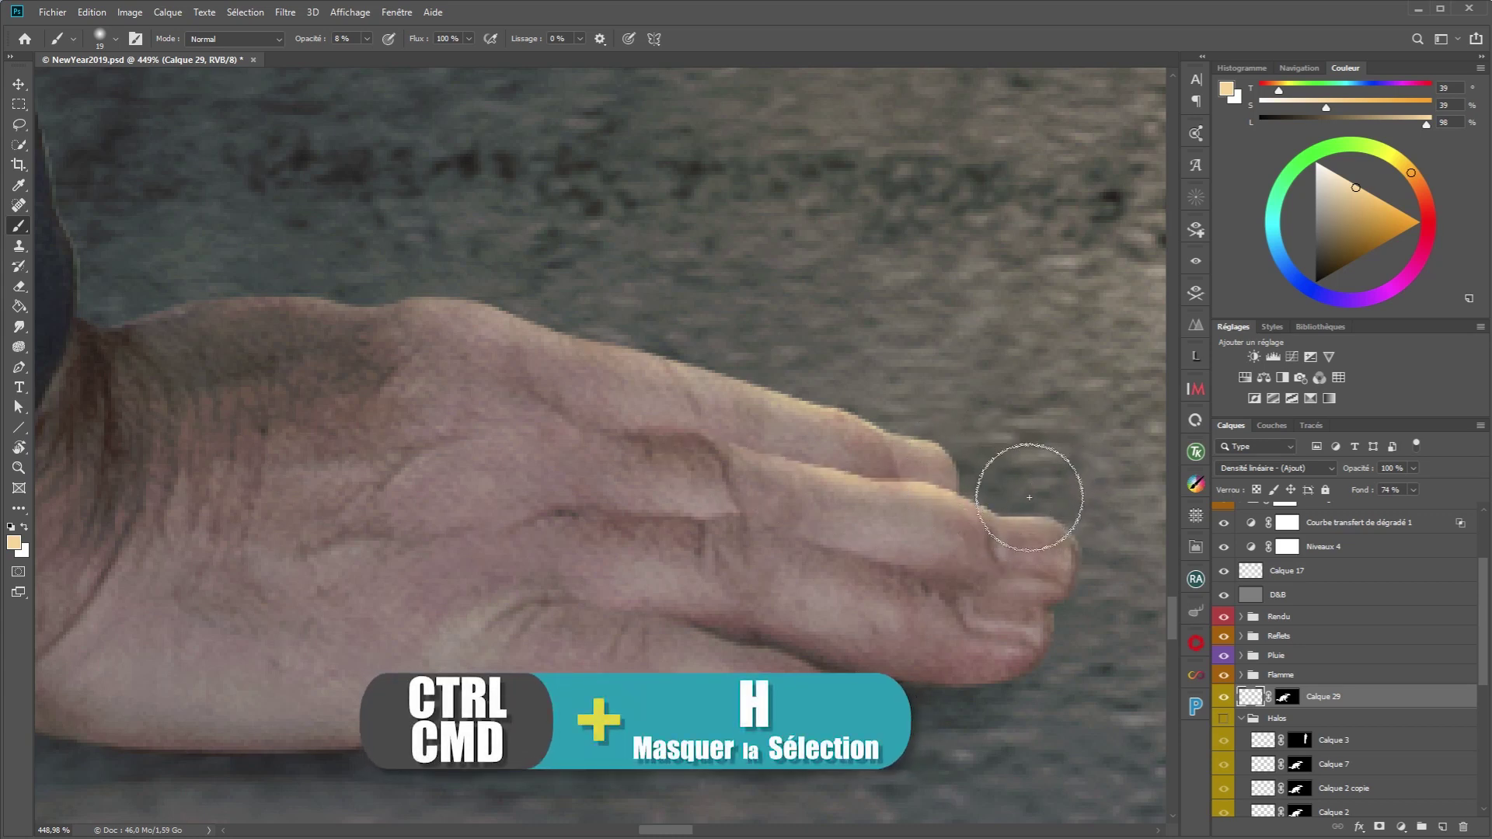
{"action": "left_click", "coordinate": [1223, 696]}
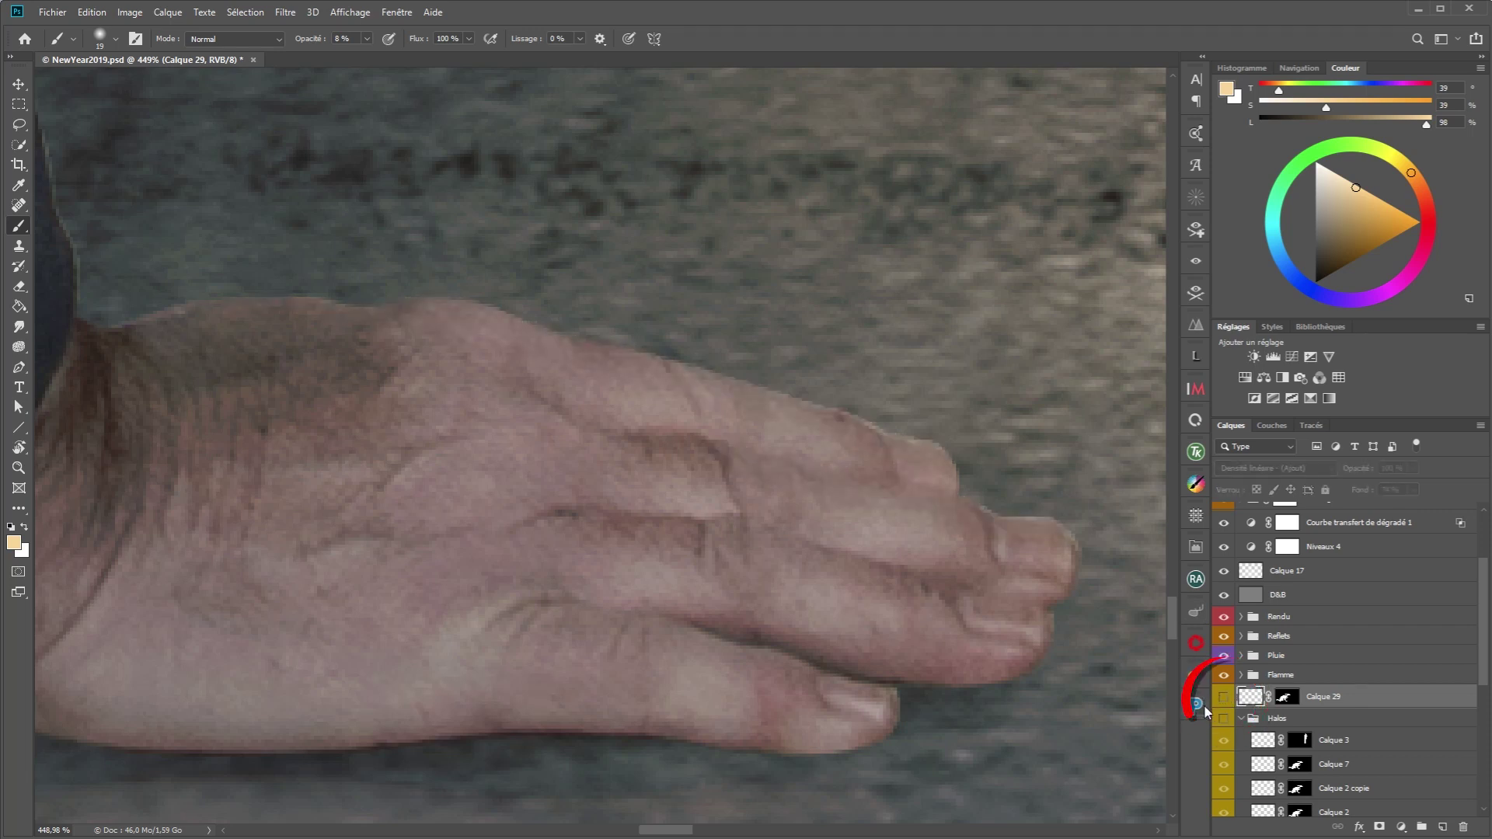
{"action": "left_click", "coordinate": [1224, 698]}
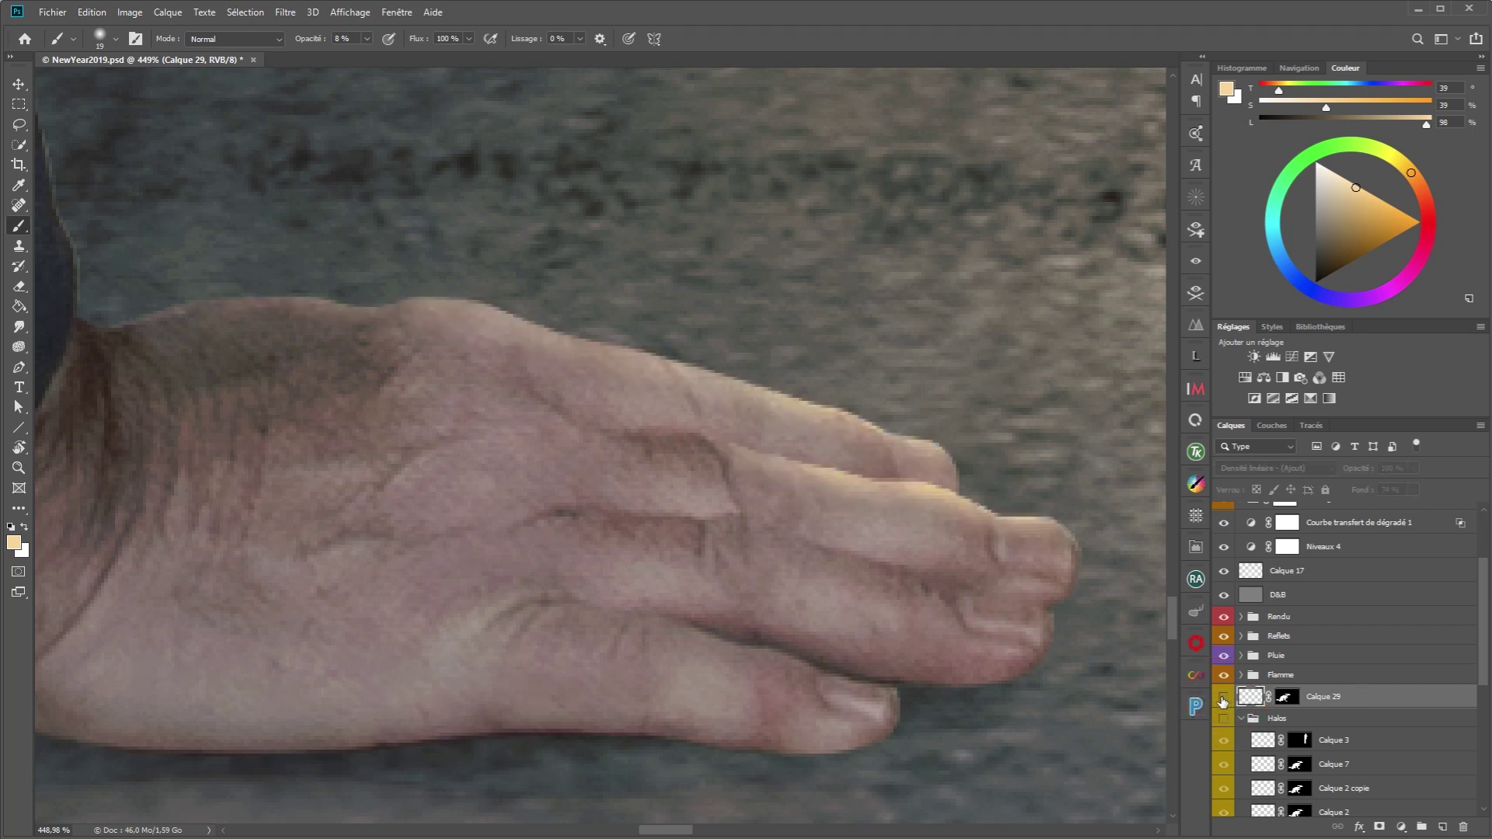
{"action": "left_click", "coordinate": [1222, 702]}
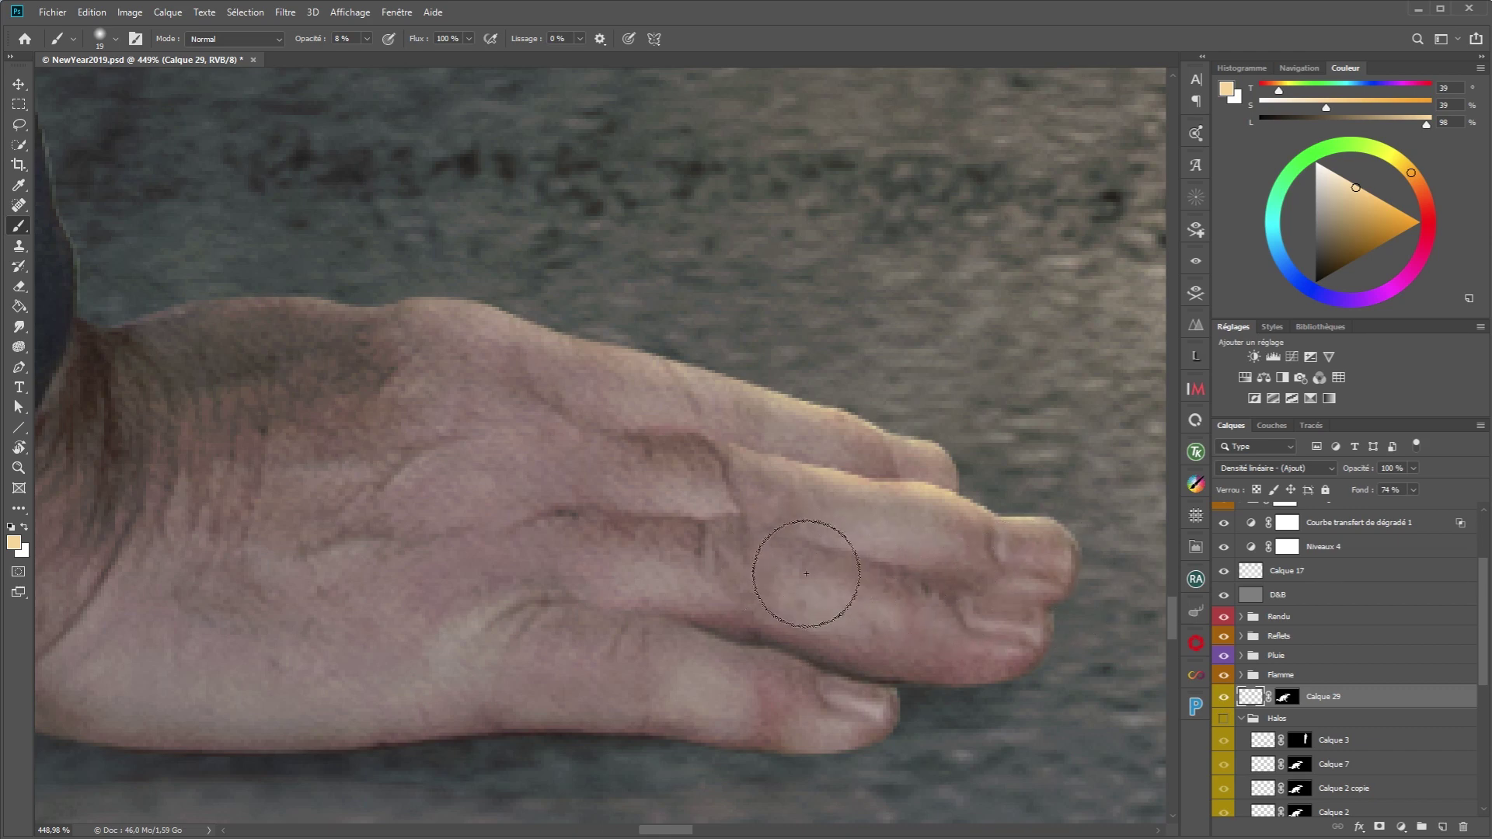
Step: Brush a faint warm line along the sleeve edge above the resting hand
{"action": "mouse_move", "coordinate": [927, 612]}
{"action": "left_mouse_down"}
{"action": "mouse_move", "coordinate": [878, 610]}
{"action": "mouse_move", "coordinate": [788, 650]}
{"action": "left_mouse_up"}
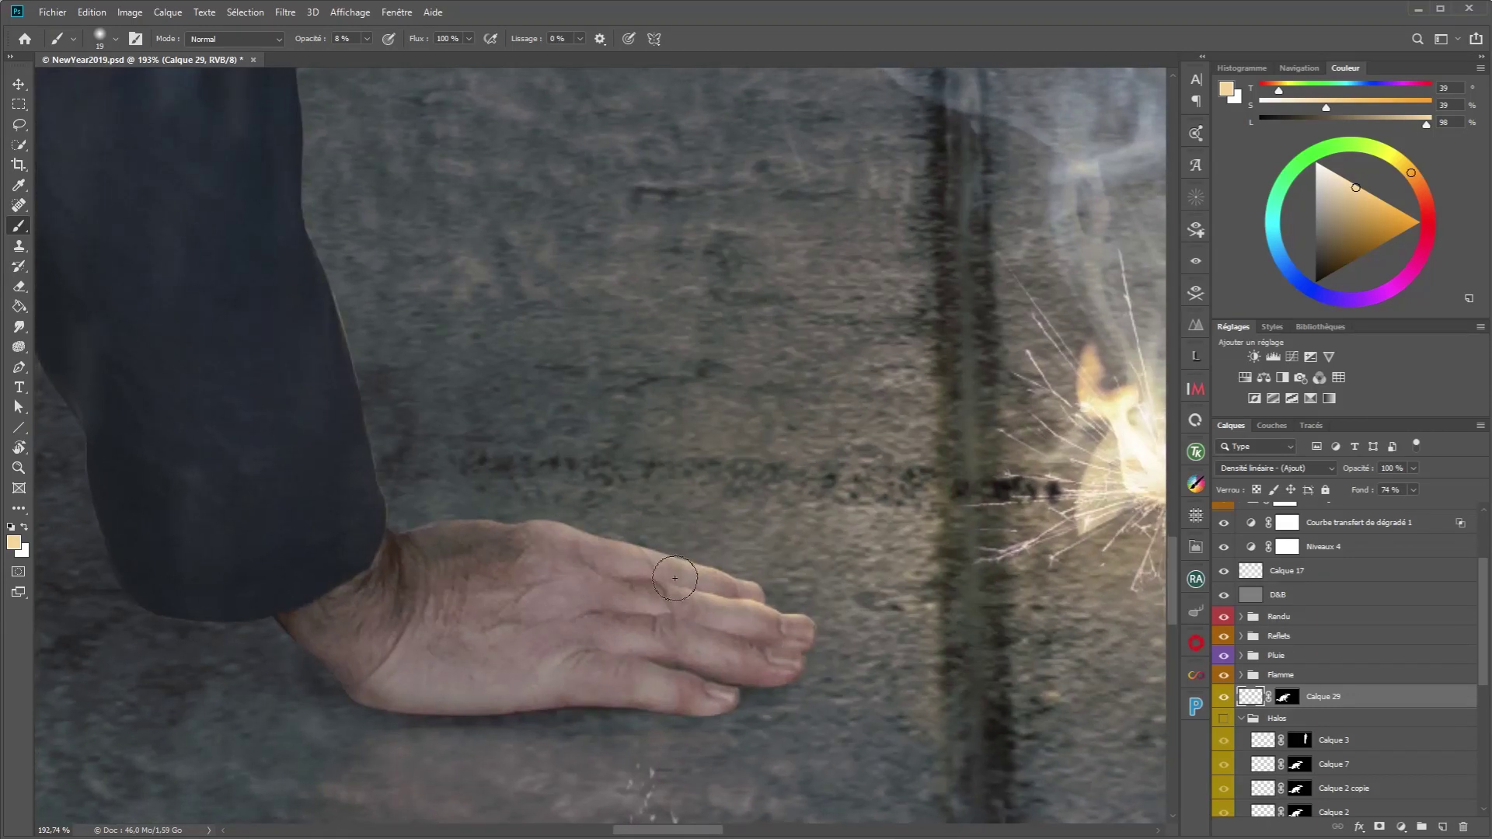
{"action": "left_click_drag", "start_coordinate": [507, 552], "coordinate": [853, 648]}
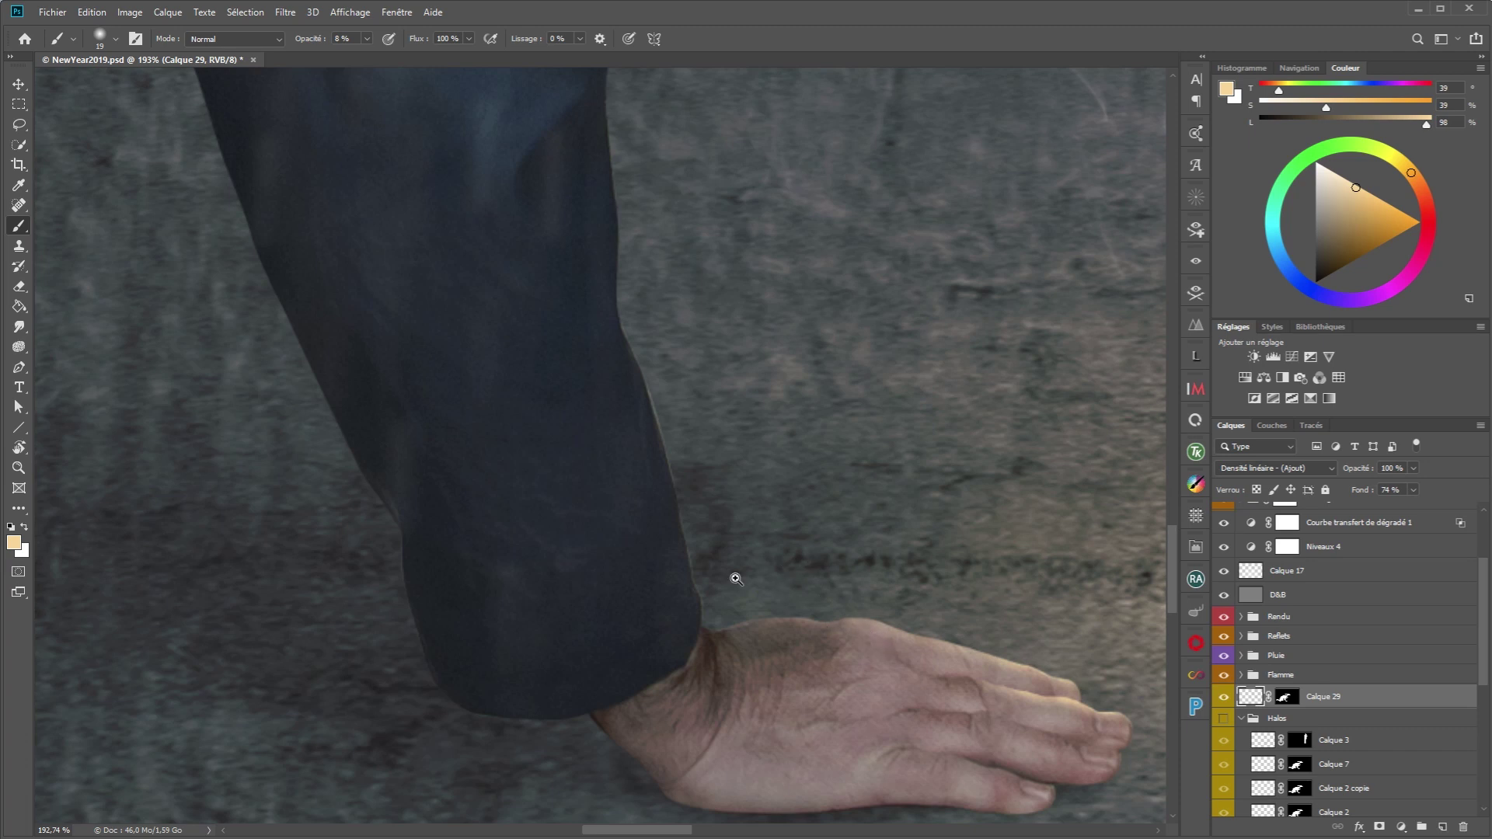
{"action": "left_click_drag", "start_coordinate": [735, 579], "coordinate": [780, 579]}
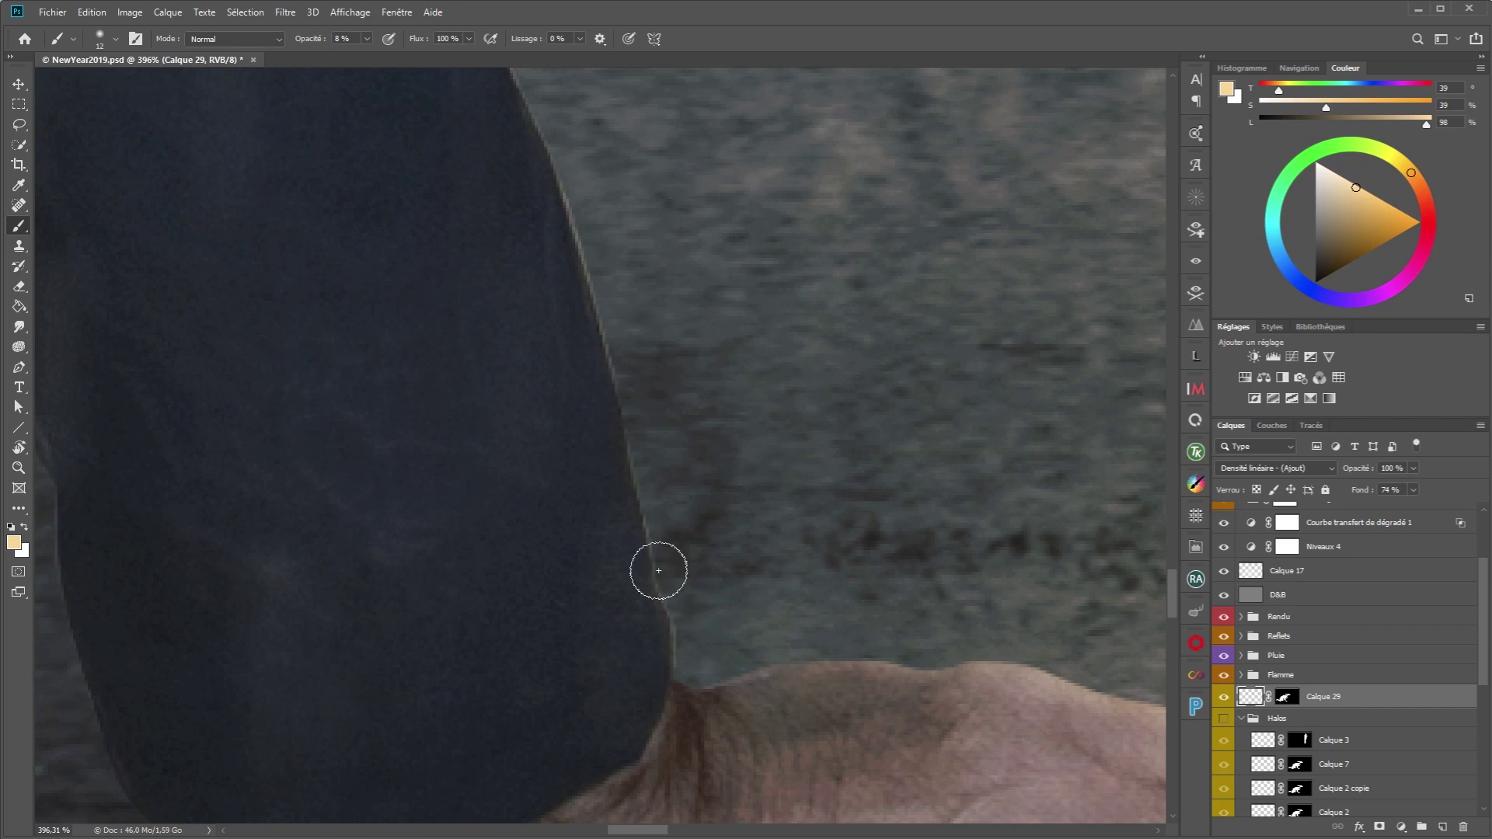
{"action": "left_click_drag", "start_coordinate": [669, 560], "coordinate": [634, 430]}
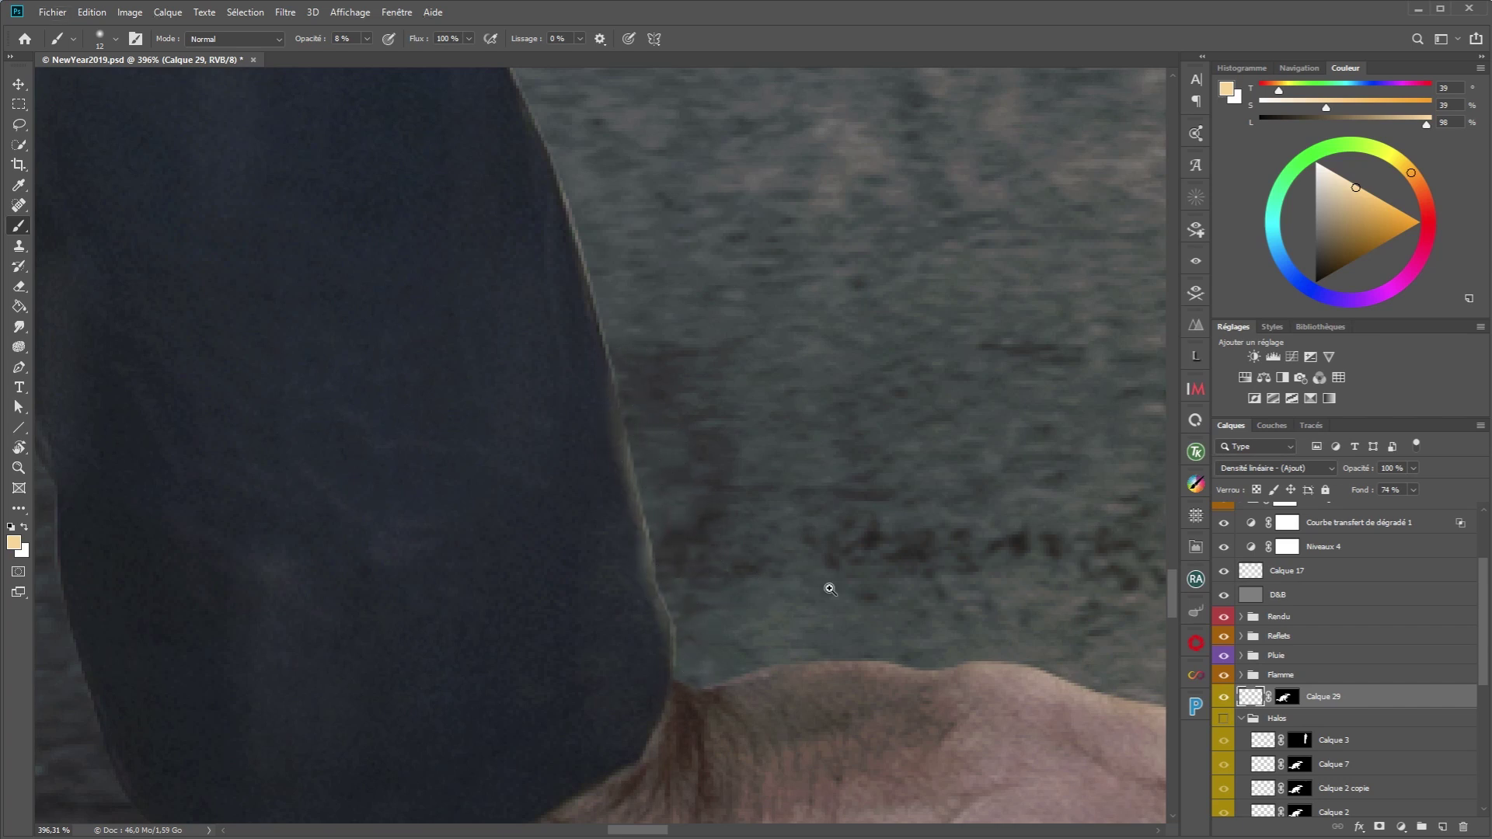
{"action": "left_click_drag", "start_coordinate": [830, 589], "coordinate": [759, 580]}
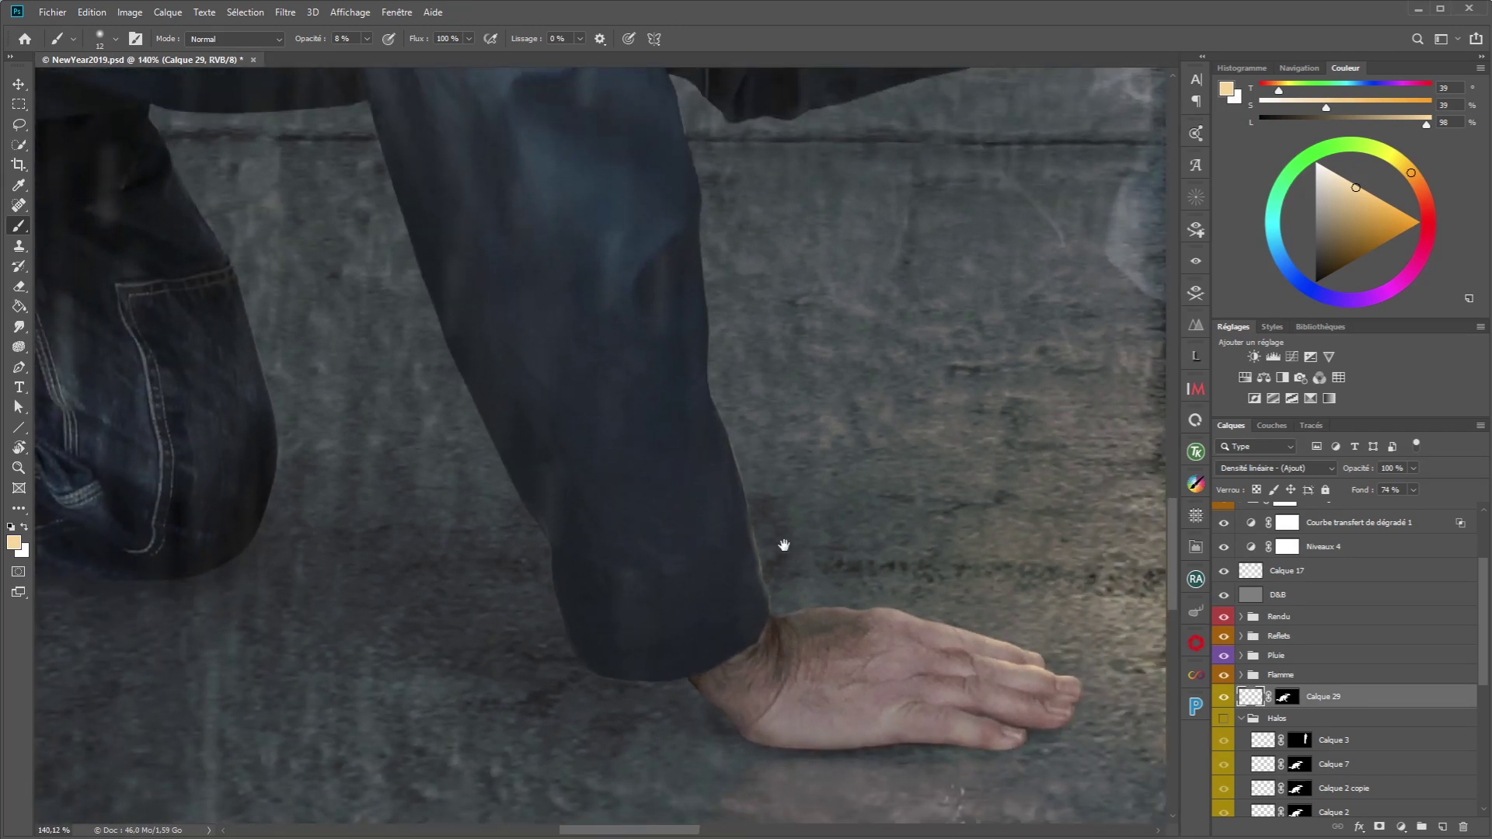
Step: Add Calque 30 in Lumière tamisée mode carrying a copy of Calque 29's mask
{"action": "scroll", "coordinate": [833, 417], "scroll_direction": "down", "scroll_amount": 2}
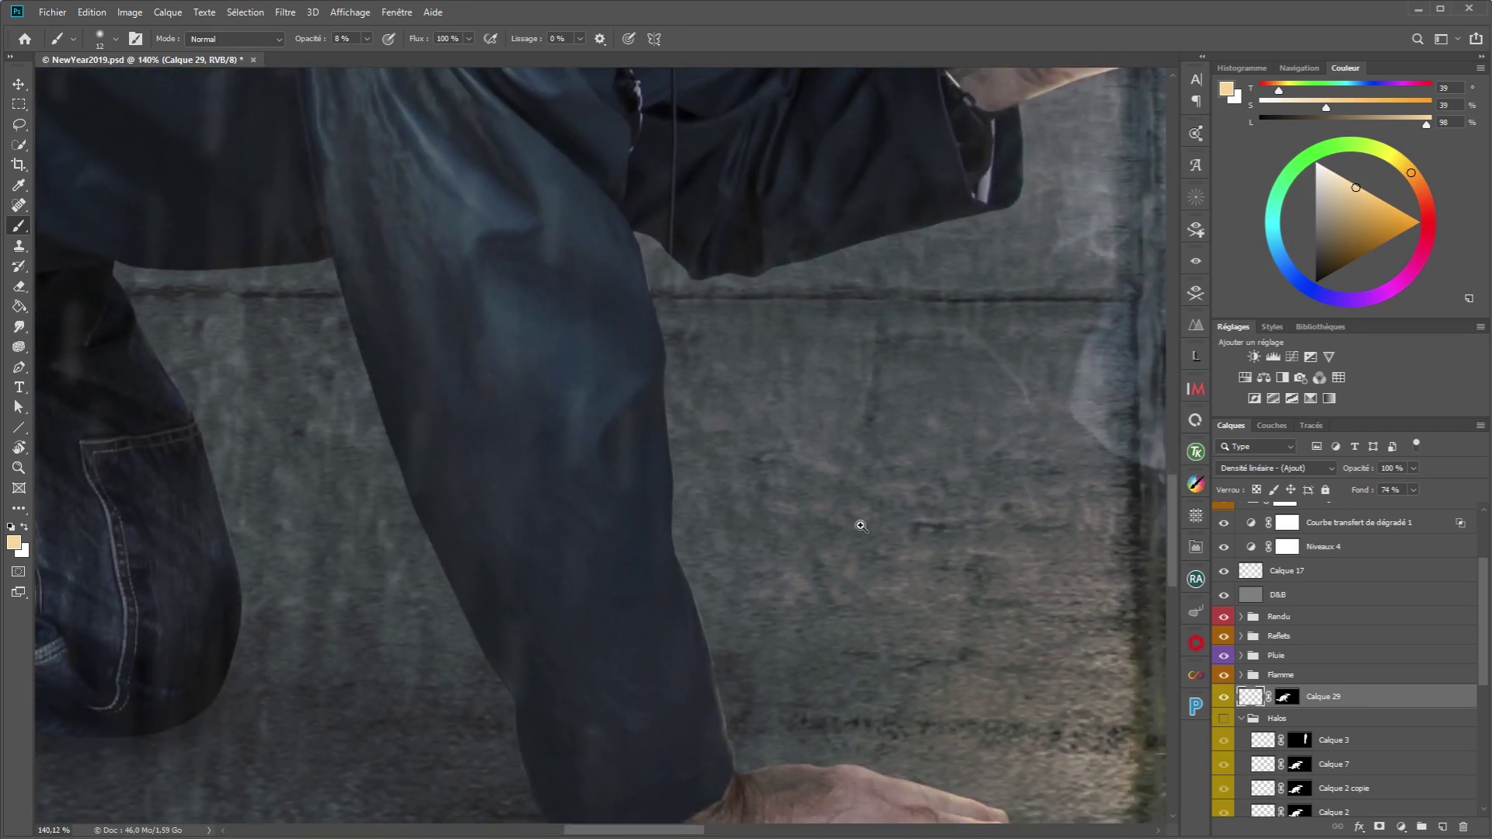
{"action": "scroll", "coordinate": [860, 523], "scroll_direction": "down", "scroll_amount": 2}
{"action": "scroll", "coordinate": [793, 523], "scroll_direction": "down", "scroll_amount": 1}
{"action": "scroll", "coordinate": [759, 546], "scroll_direction": "up", "scroll_amount": 1}
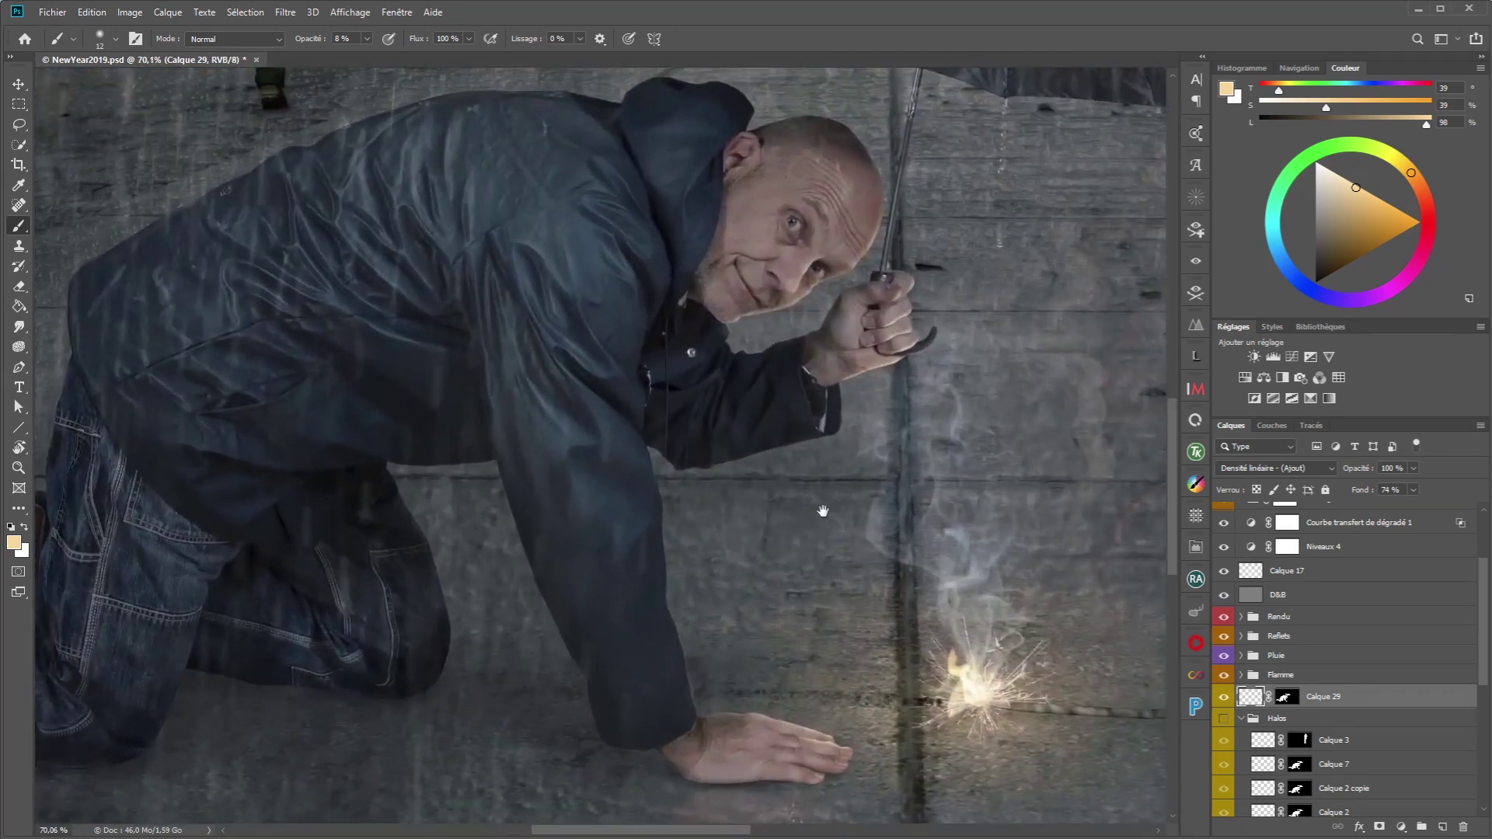
{"action": "scroll", "coordinate": [765, 526], "scroll_direction": "up", "scroll_amount": 1}
{"action": "scroll", "coordinate": [803, 498], "scroll_direction": "down", "scroll_amount": 1}
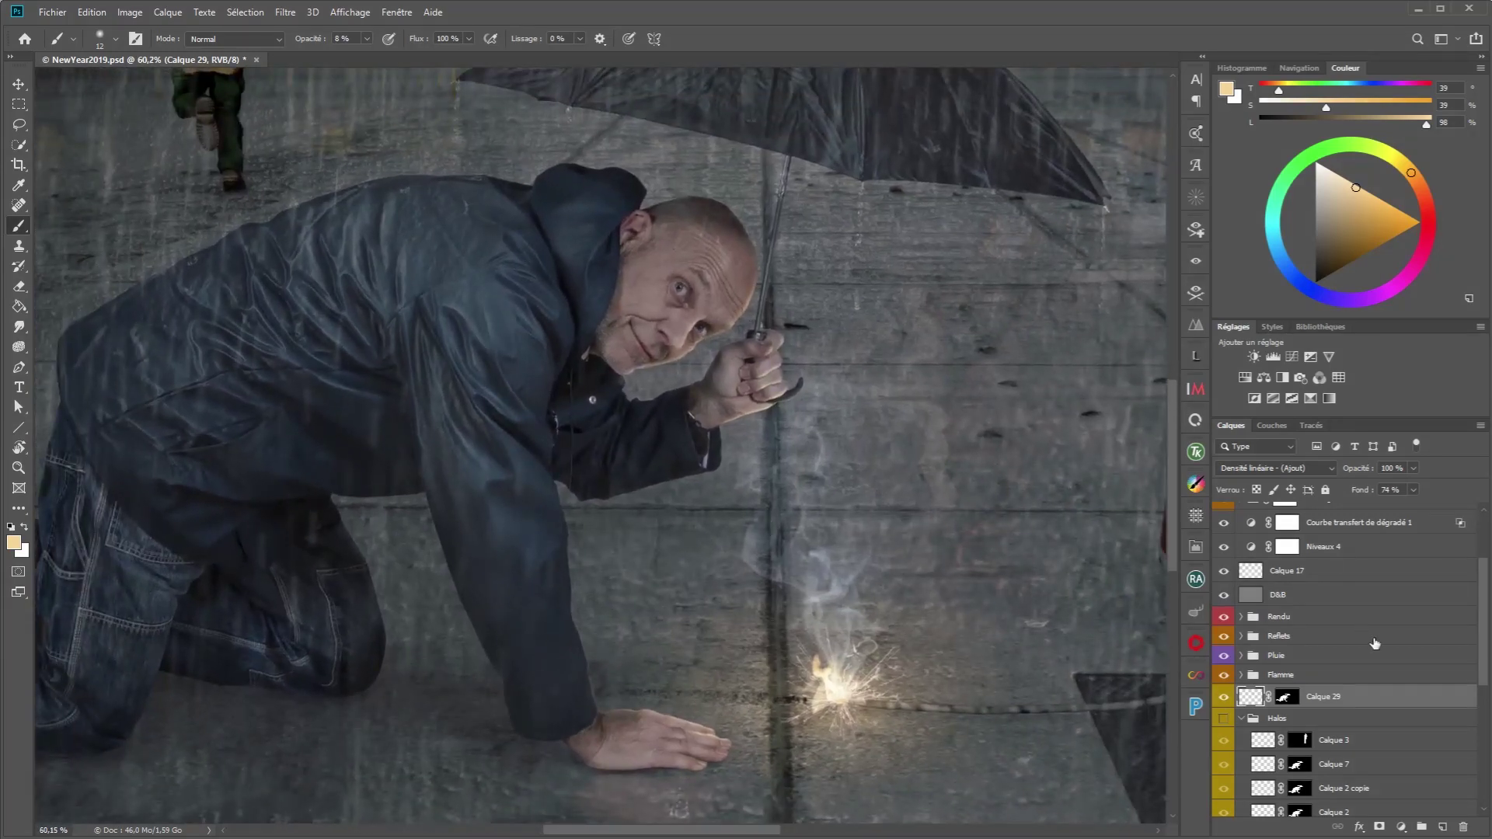
{"action": "left_click", "coordinate": [1442, 827]}
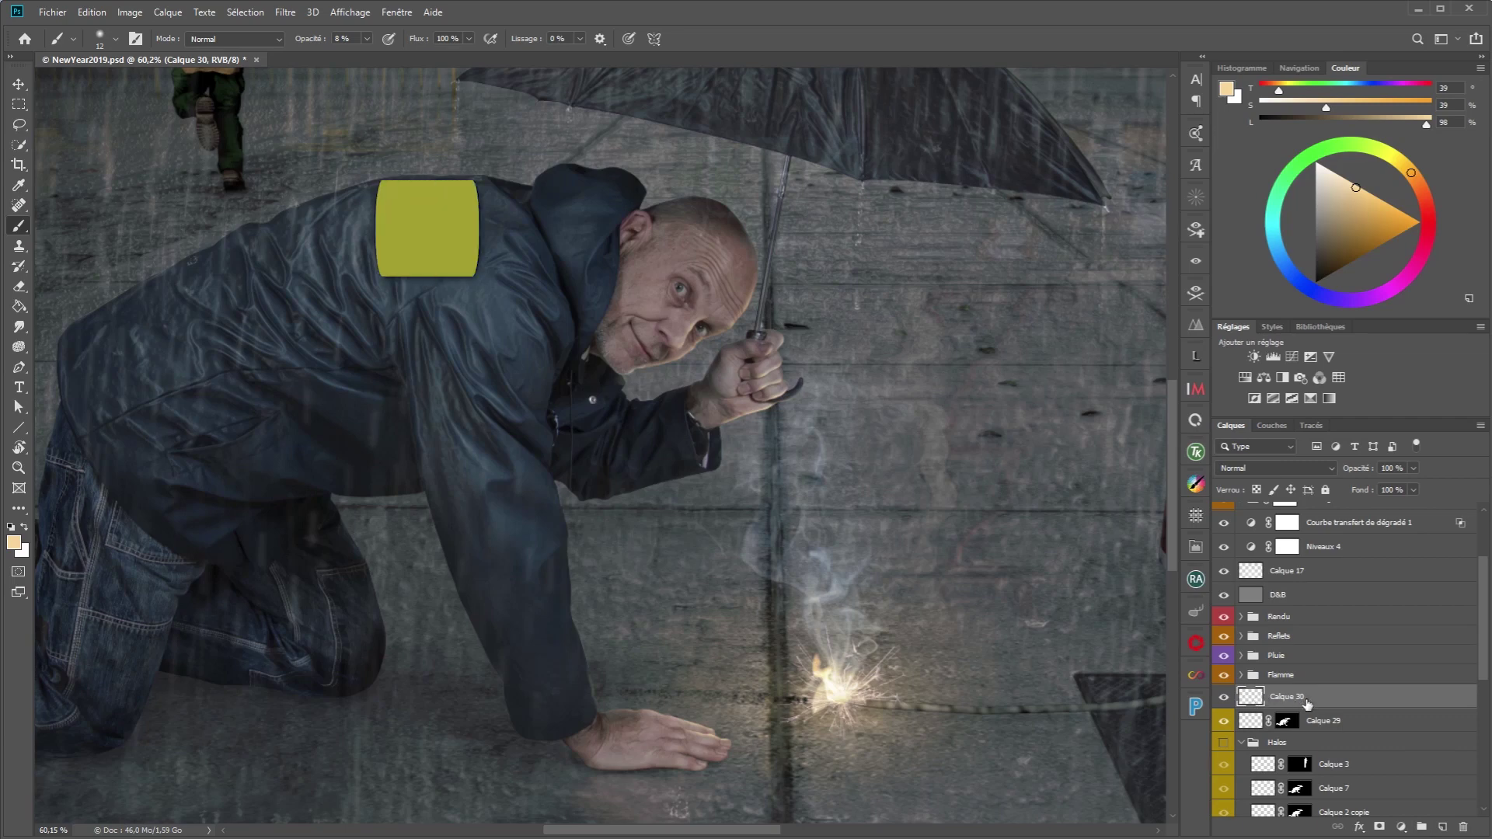
{"action": "left_click", "coordinate": [1308, 469]}
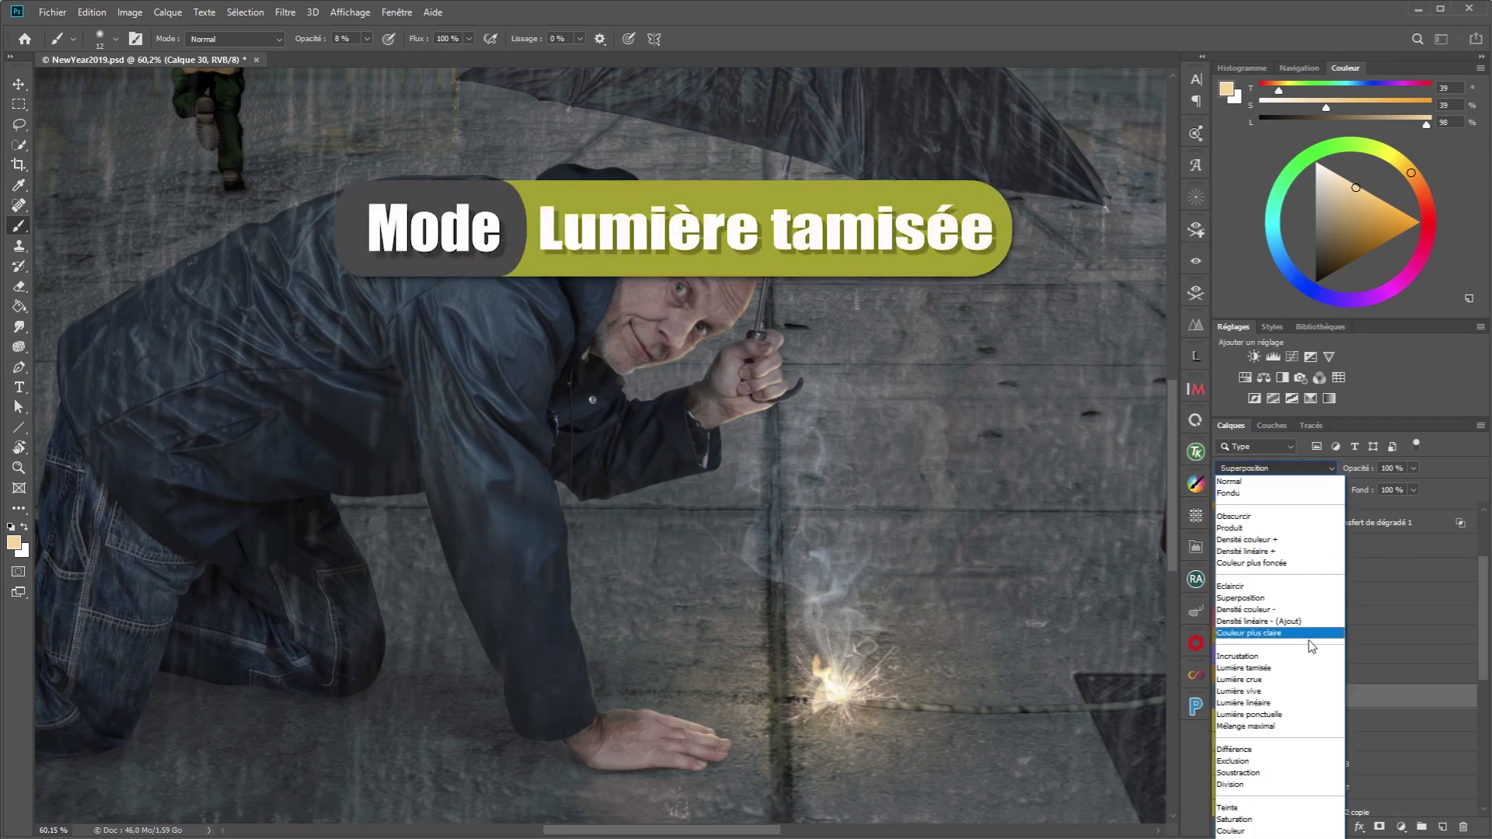
{"action": "left_click", "coordinate": [1287, 668]}
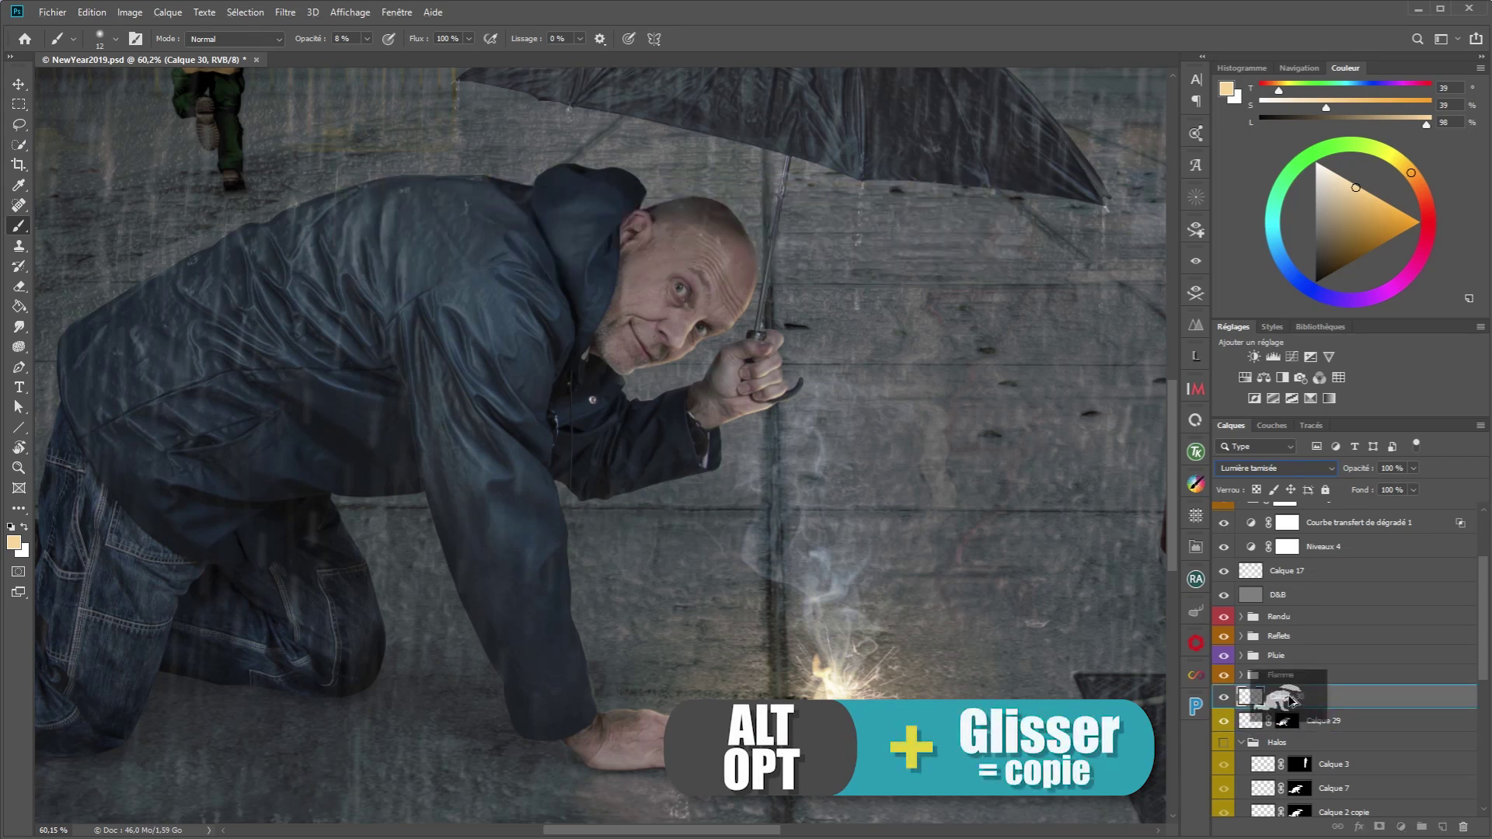
{"action": "left_click_drag", "start_coordinate": [1284, 722], "coordinate": [1286, 697]}
Step: Paint a soft haze above the sparkler with a 145 px brush, then hide Calque 30 and show Halos
{"action": "left_click_drag", "start_coordinate": [799, 538], "coordinate": [814, 552]}
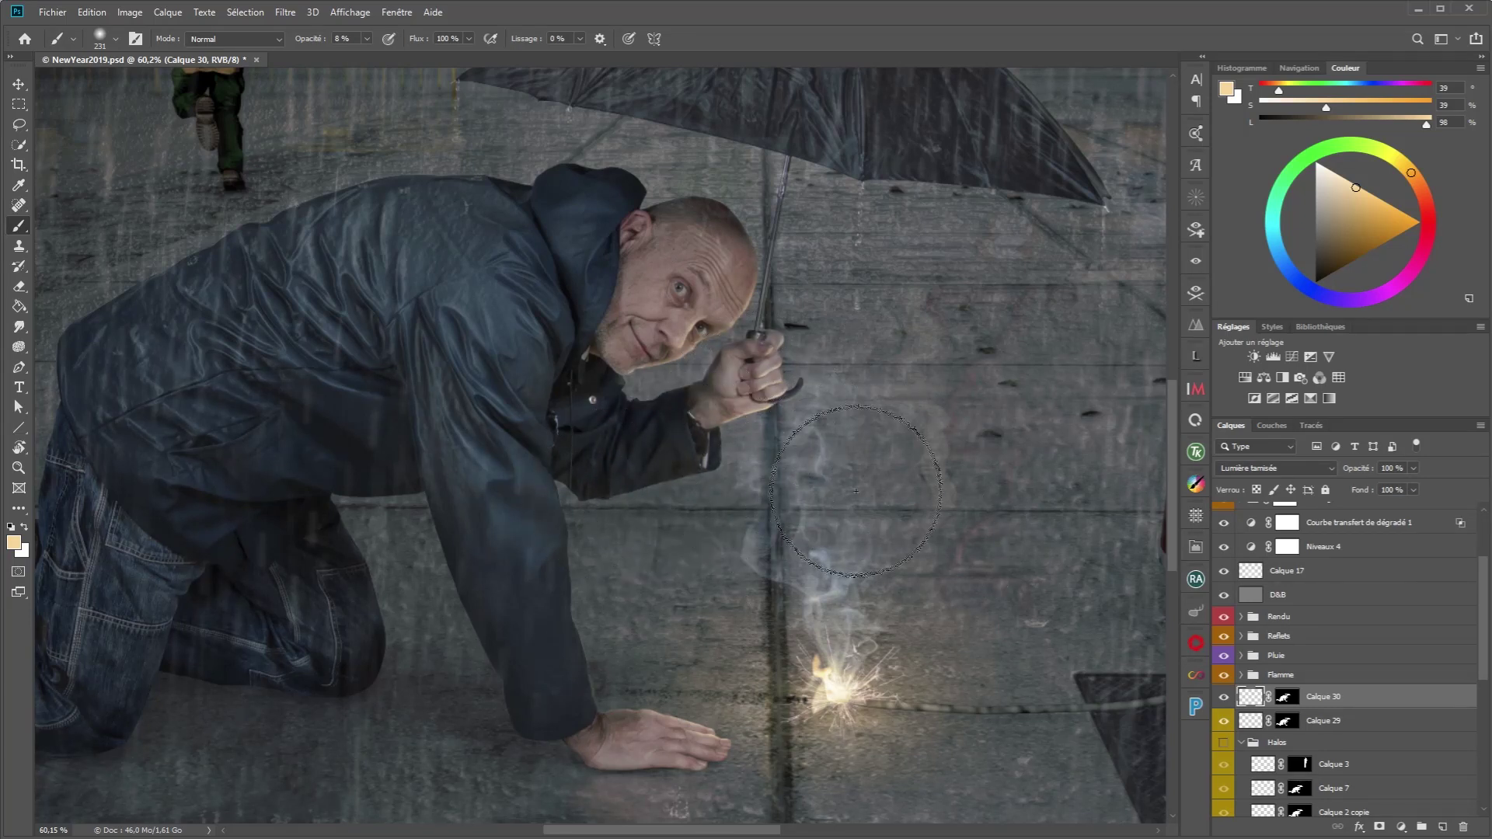
{"action": "left_click", "coordinate": [1224, 697]}
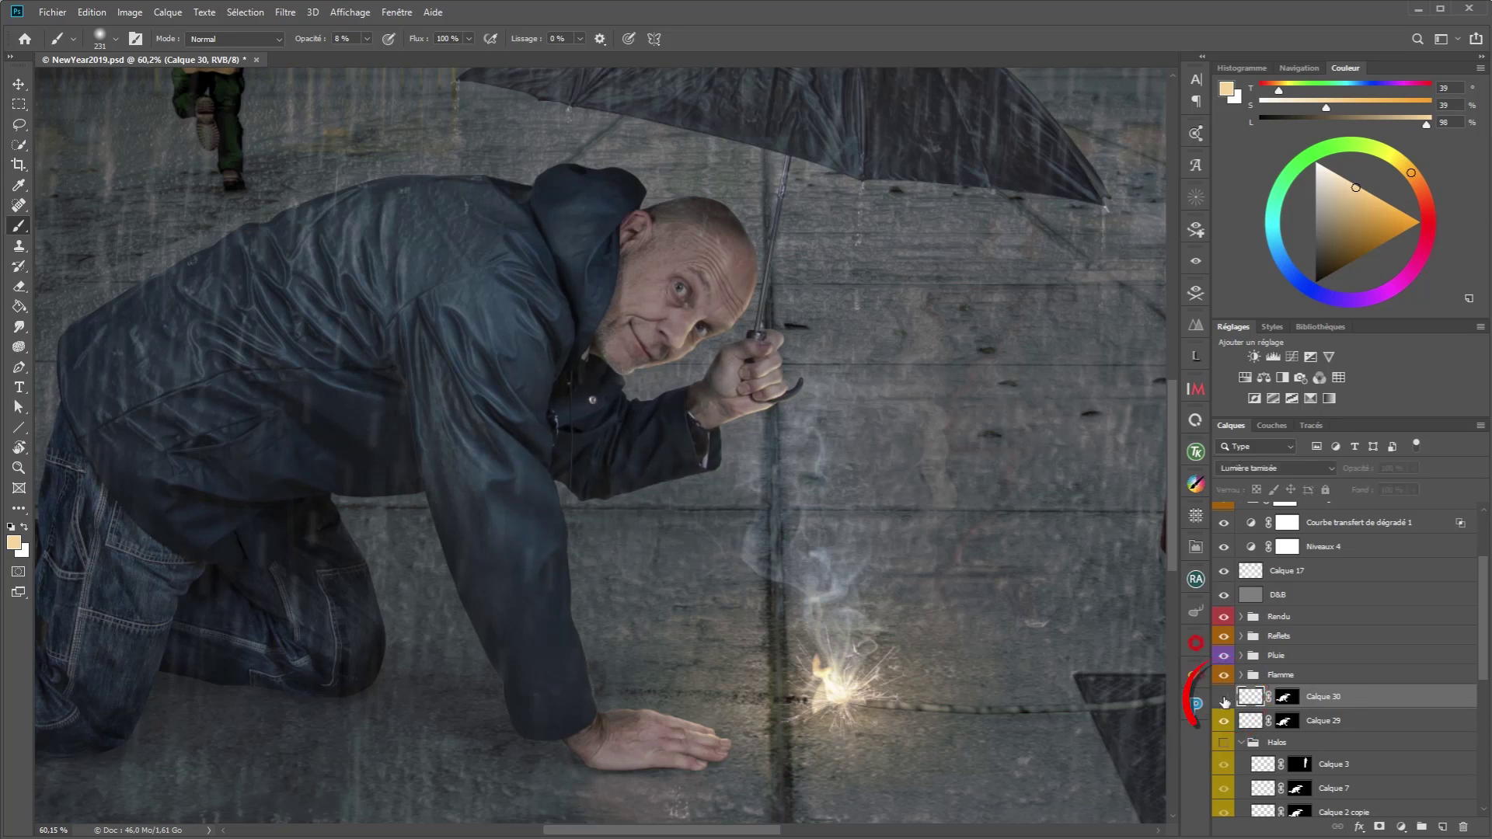
{"action": "left_click", "coordinate": [1225, 699]}
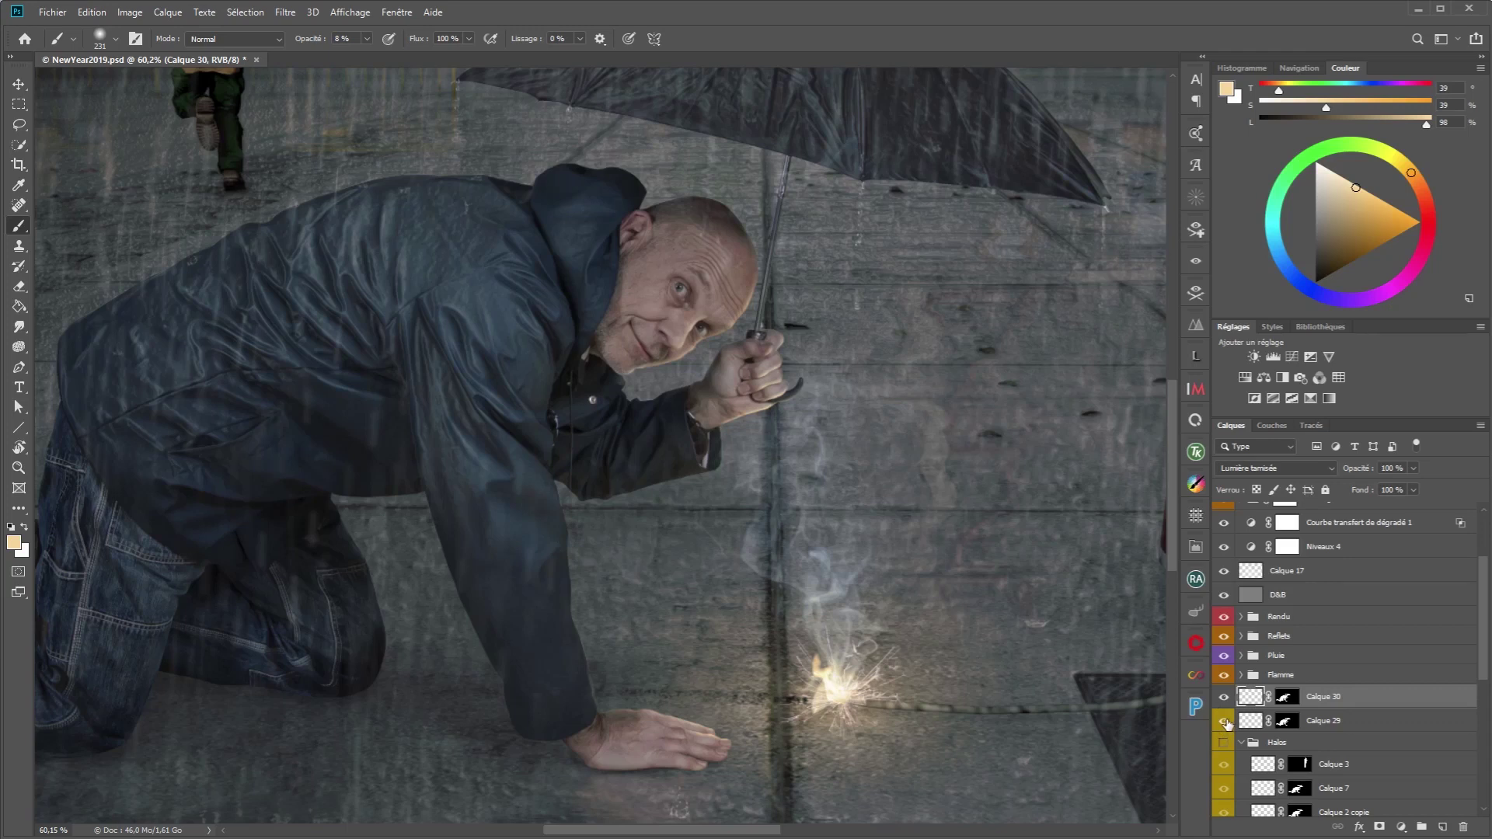
{"action": "left_click", "coordinate": [1225, 700]}
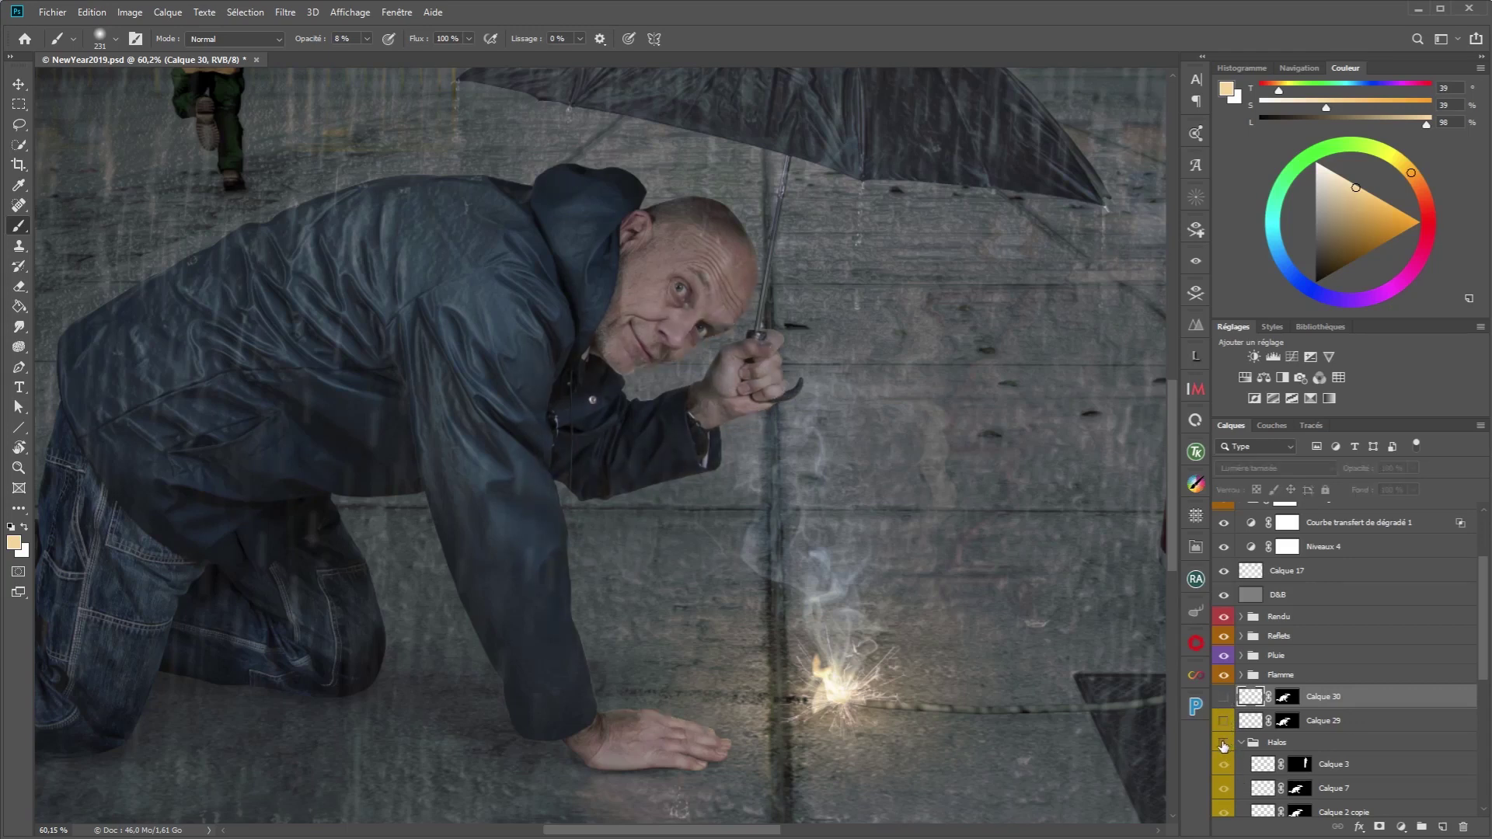
{"action": "left_click", "coordinate": [1218, 746]}
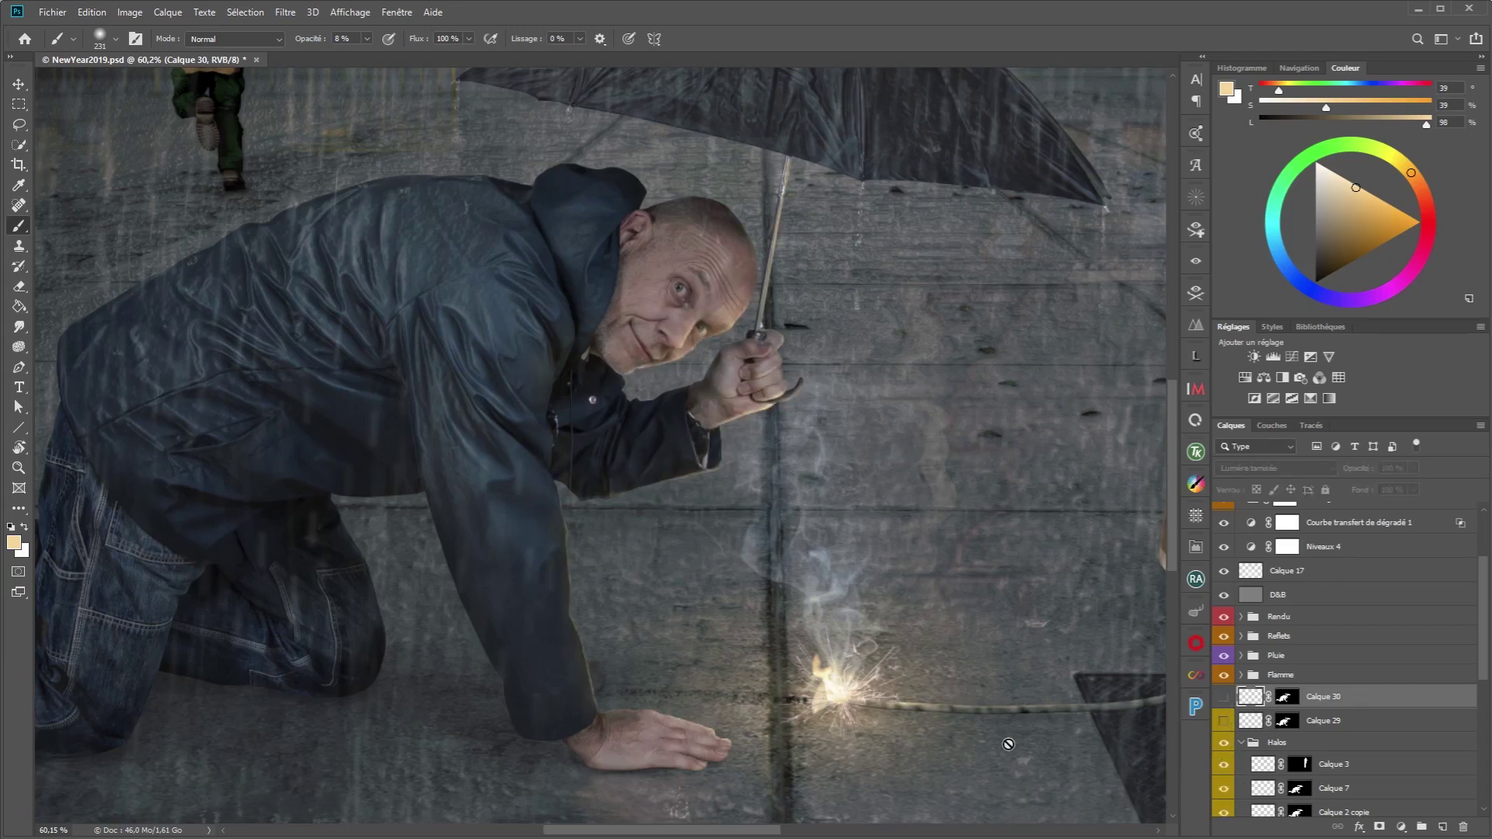
{"action": "scroll", "coordinate": [1021, 748], "scroll_direction": "up", "scroll_amount": 3}
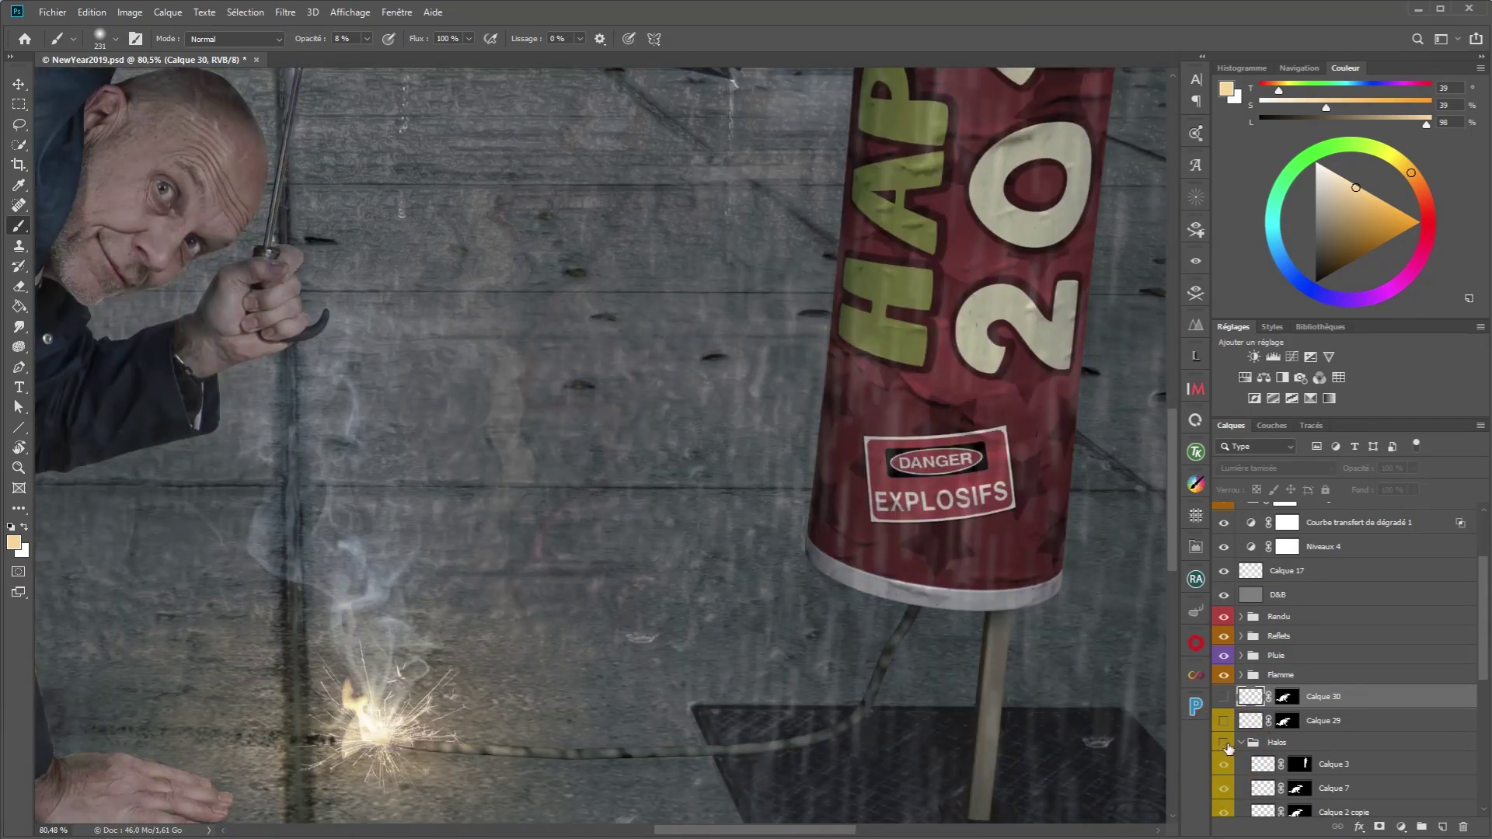
{"action": "left_click", "coordinate": [1224, 744]}
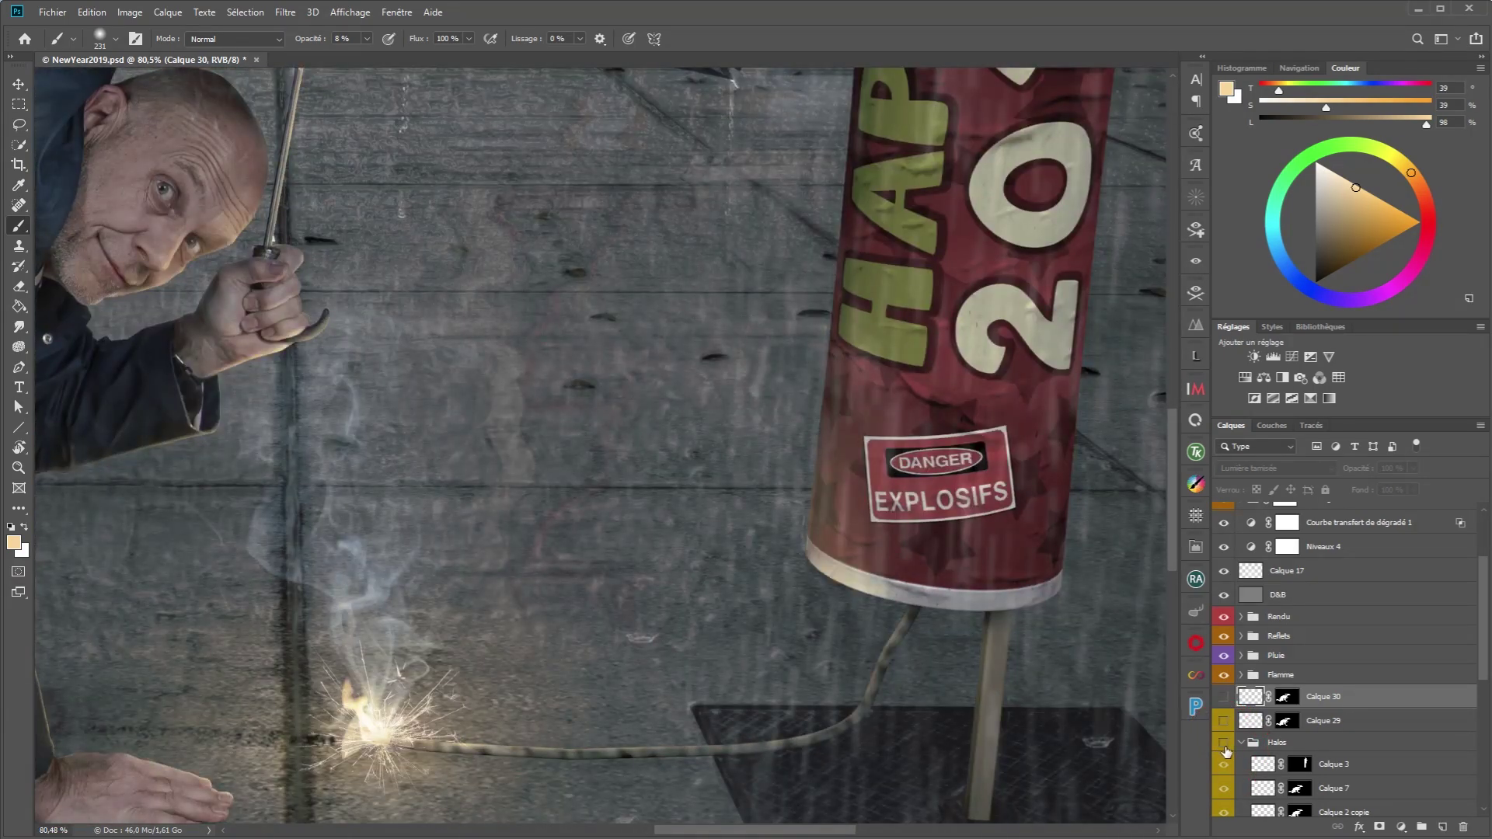
{"action": "left_click", "coordinate": [1224, 746]}
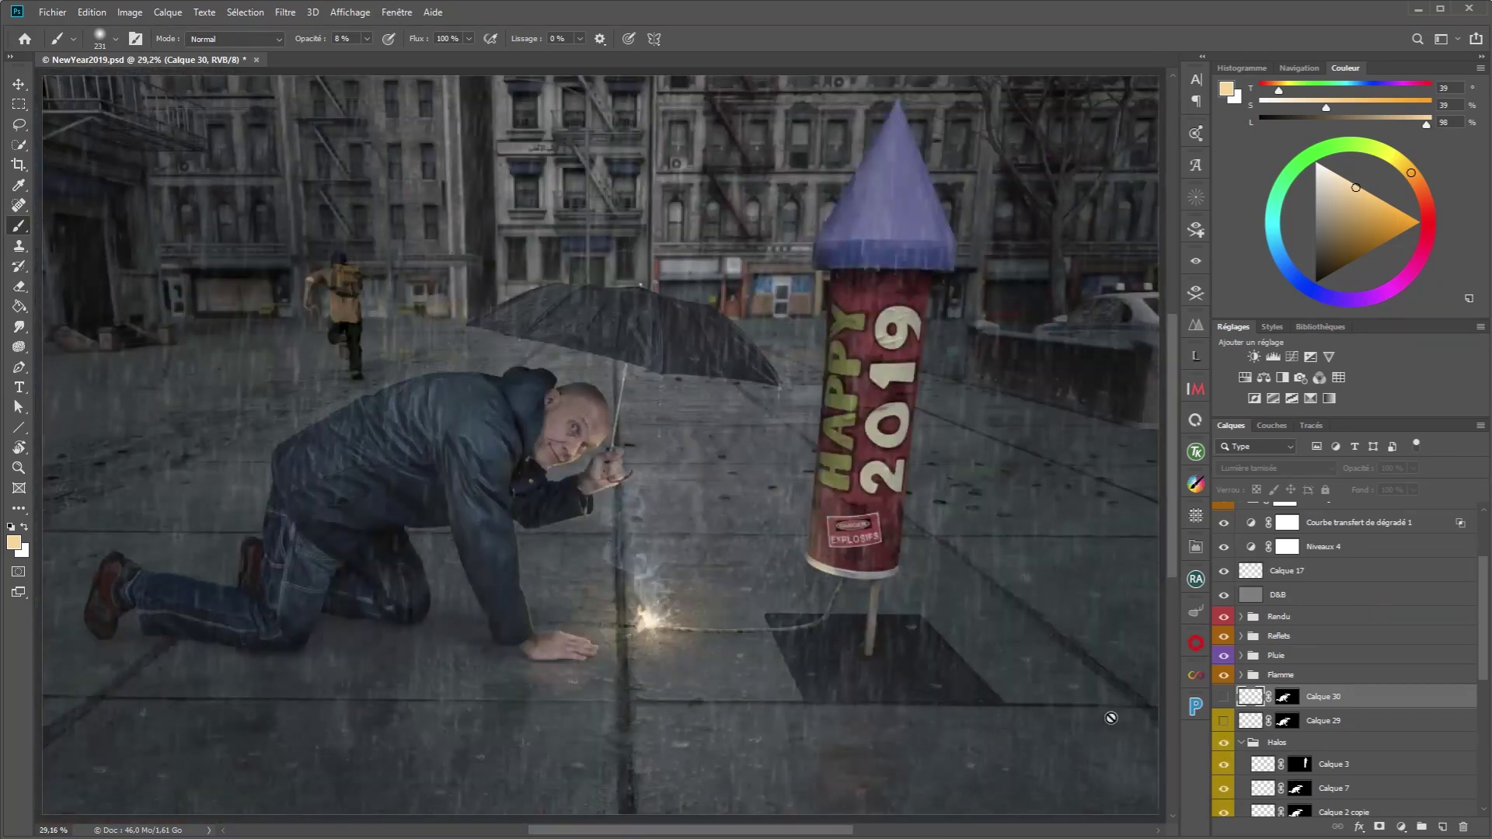
{"action": "mouse_move", "coordinate": [528, 453]}
{"action": "left_mouse_down"}
{"action": "mouse_move", "coordinate": [766, 493]}
{"action": "mouse_move", "coordinate": [702, 483]}
{"action": "left_mouse_up"}
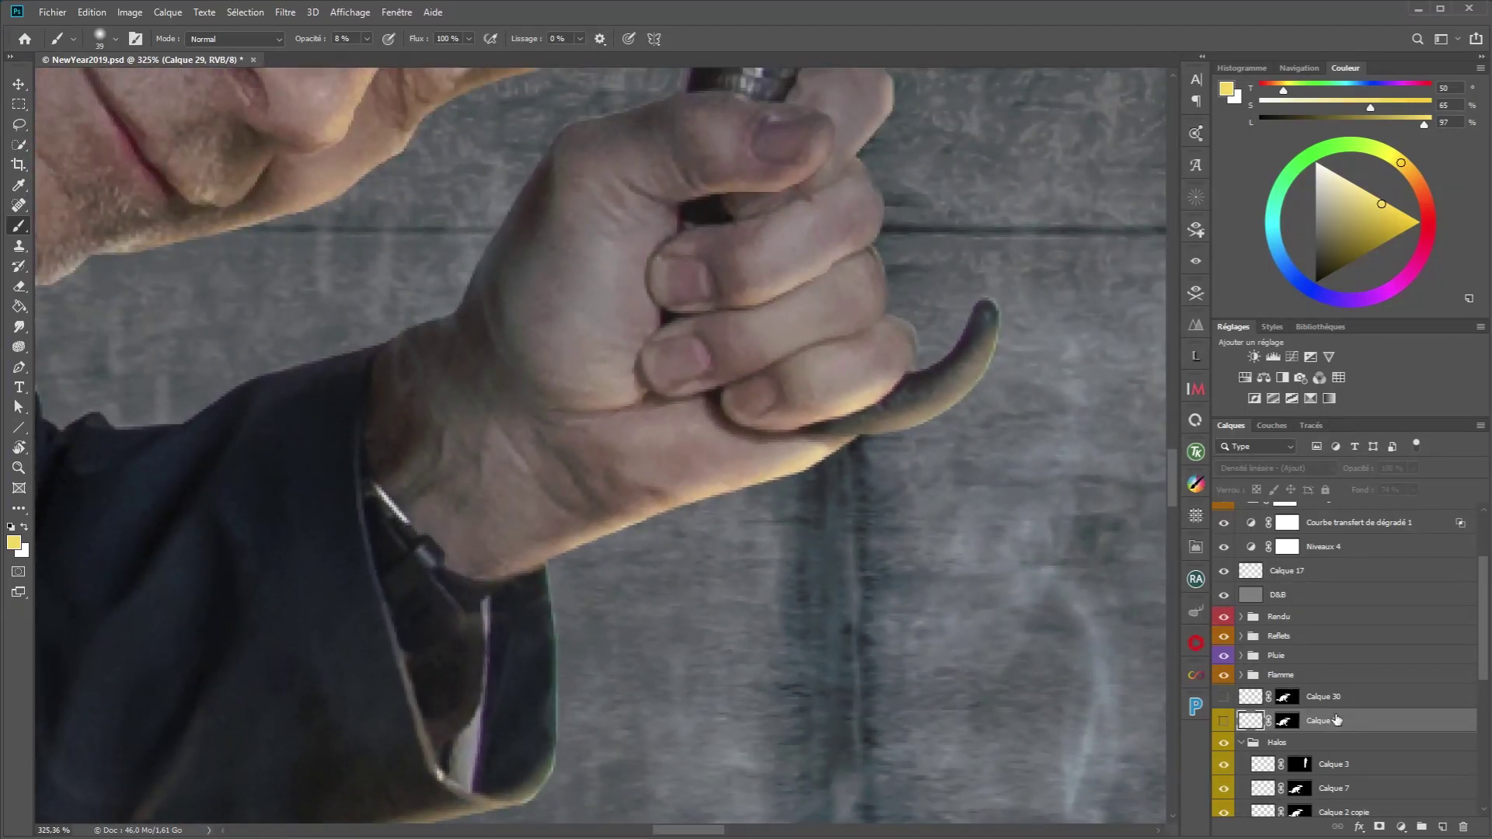
Step: Show Calque 29, hide Halos, and brush a pale blue glow along the wrist edge
{"action": "left_click", "coordinate": [1224, 722]}
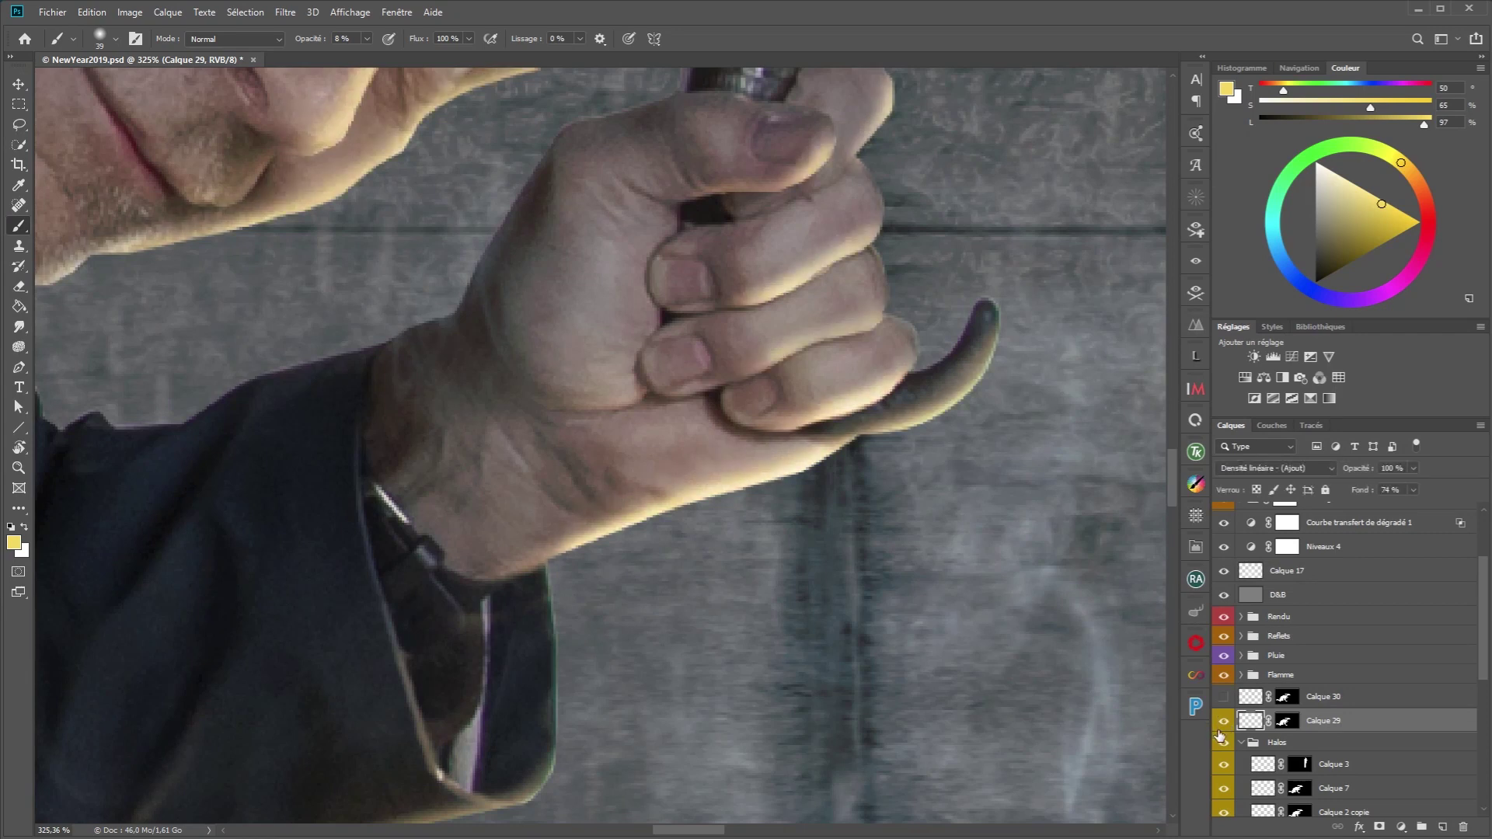
{"action": "left_click", "coordinate": [1222, 743]}
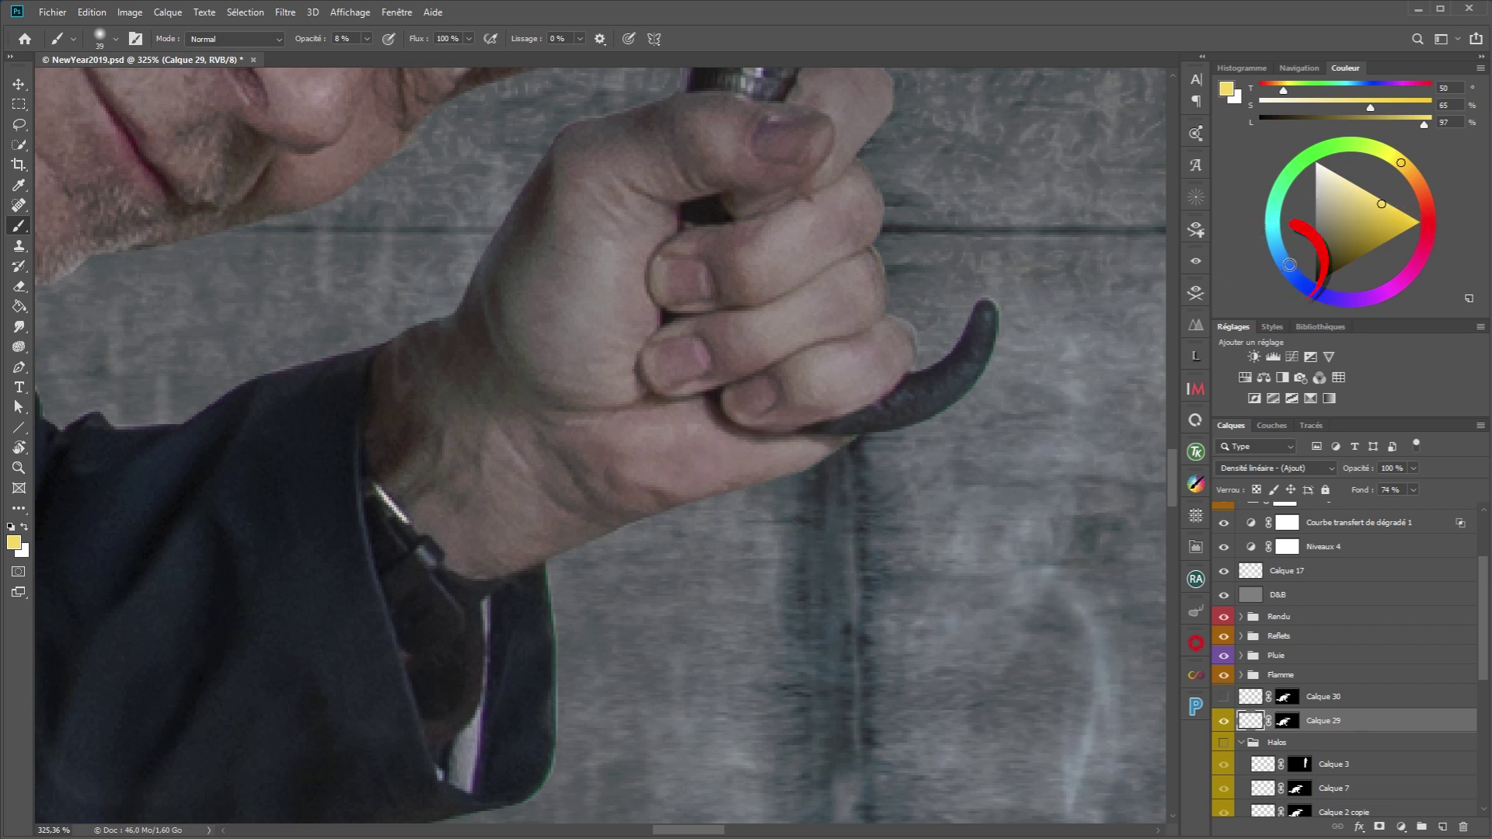
{"action": "left_click", "coordinate": [1282, 262]}
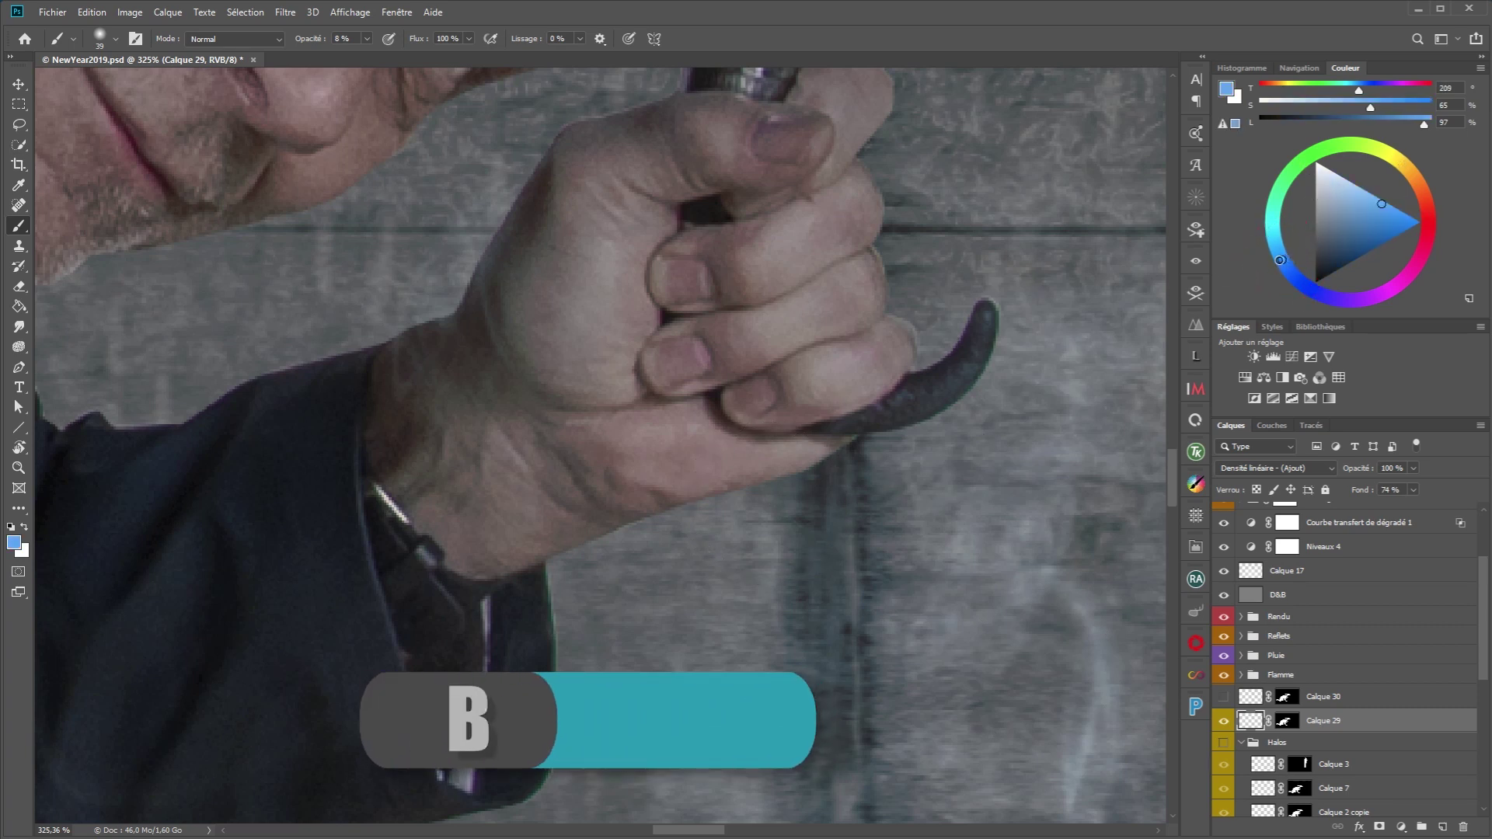
{"action": "left_click", "coordinate": [1272, 258]}
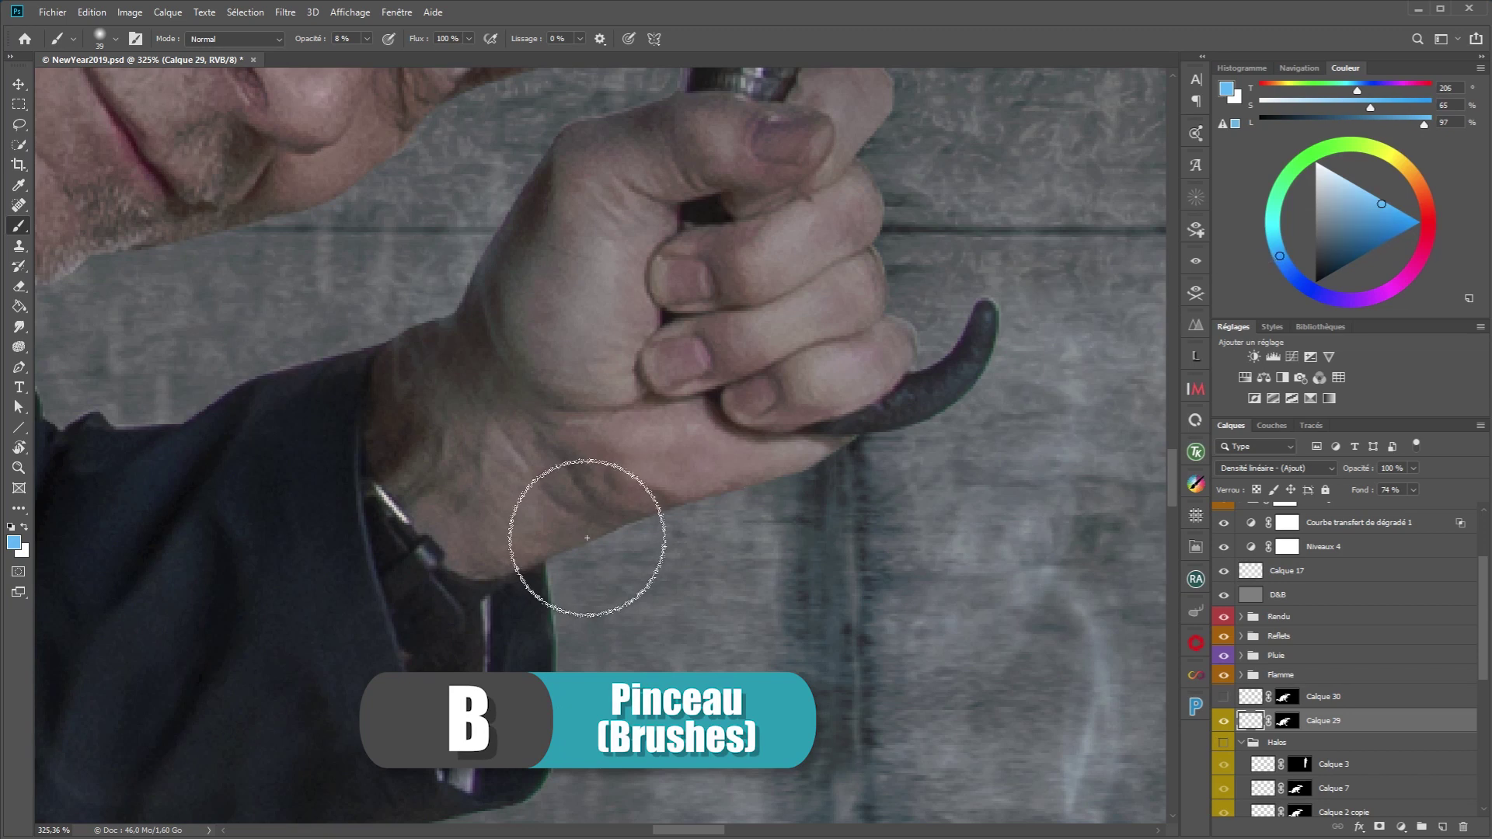
{"action": "left_click_drag", "start_coordinate": [594, 532], "coordinate": [559, 552]}
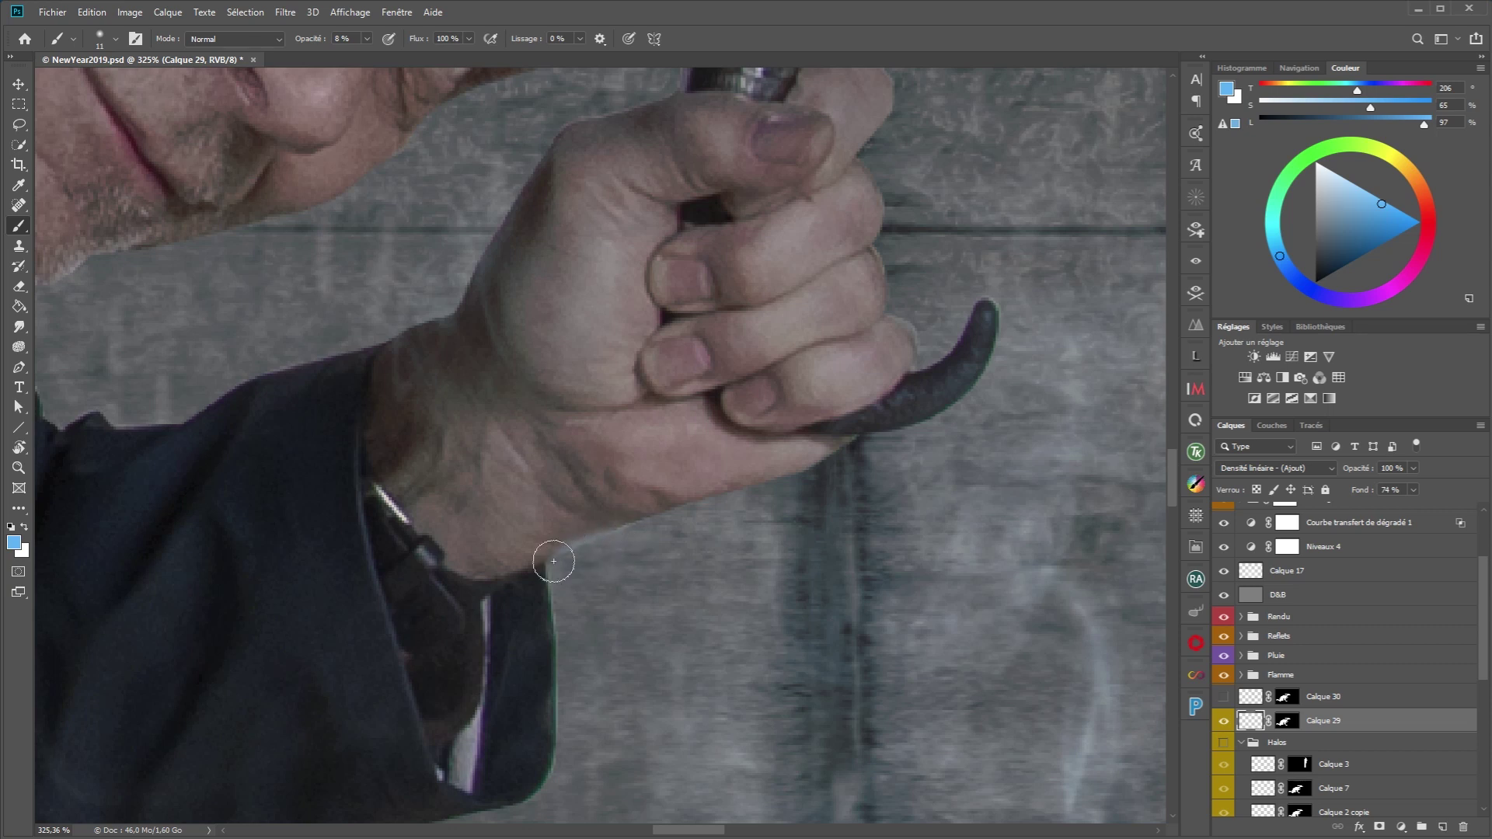
{"action": "left_click_drag", "start_coordinate": [571, 556], "coordinate": [580, 550]}
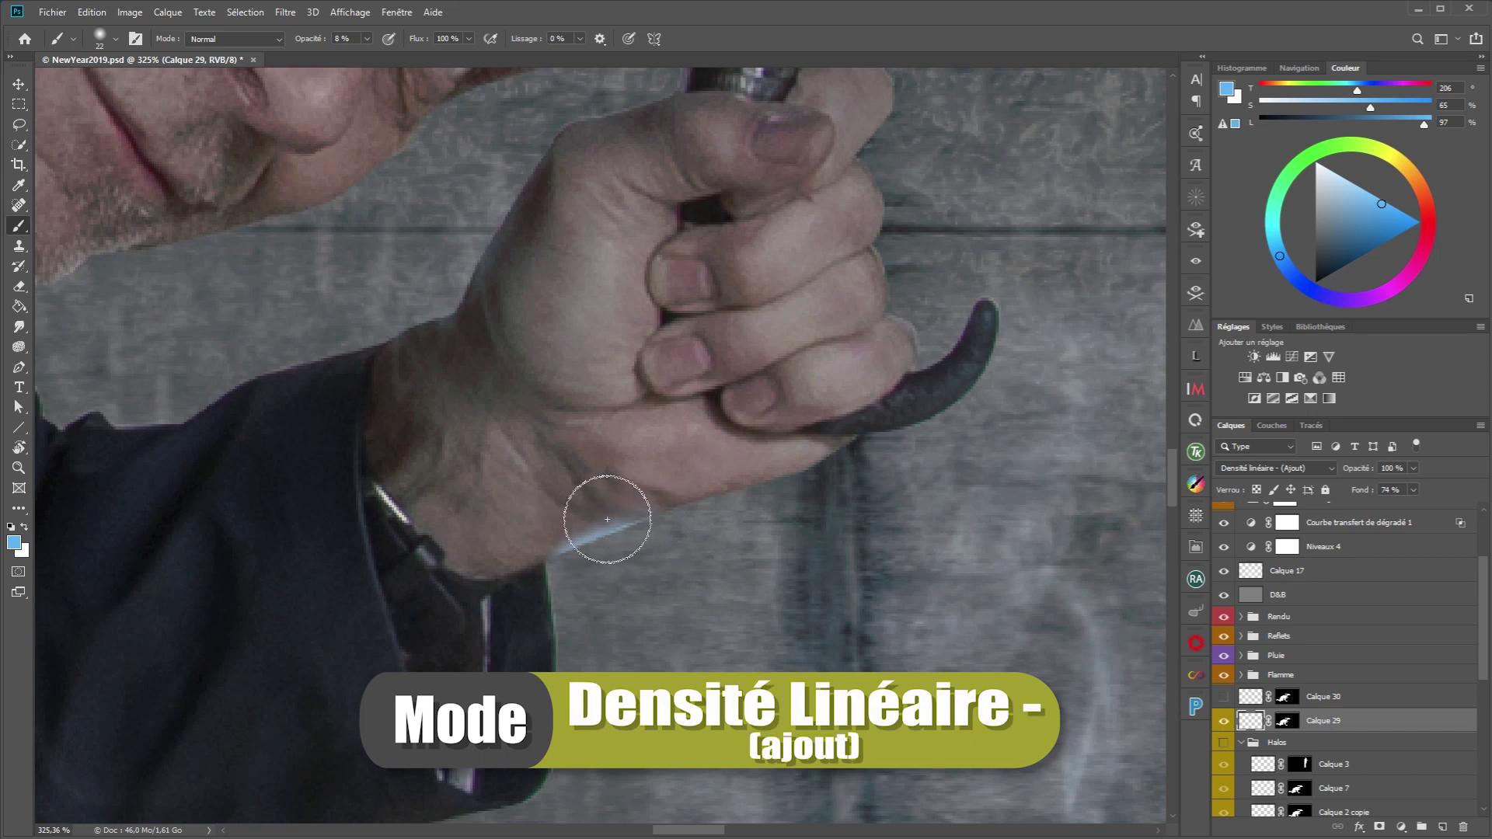
{"action": "mouse_move", "coordinate": [603, 516]}
{"action": "left_mouse_down"}
{"action": "mouse_move", "coordinate": [650, 523]}
{"action": "mouse_move", "coordinate": [634, 522]}
{"action": "left_mouse_up"}
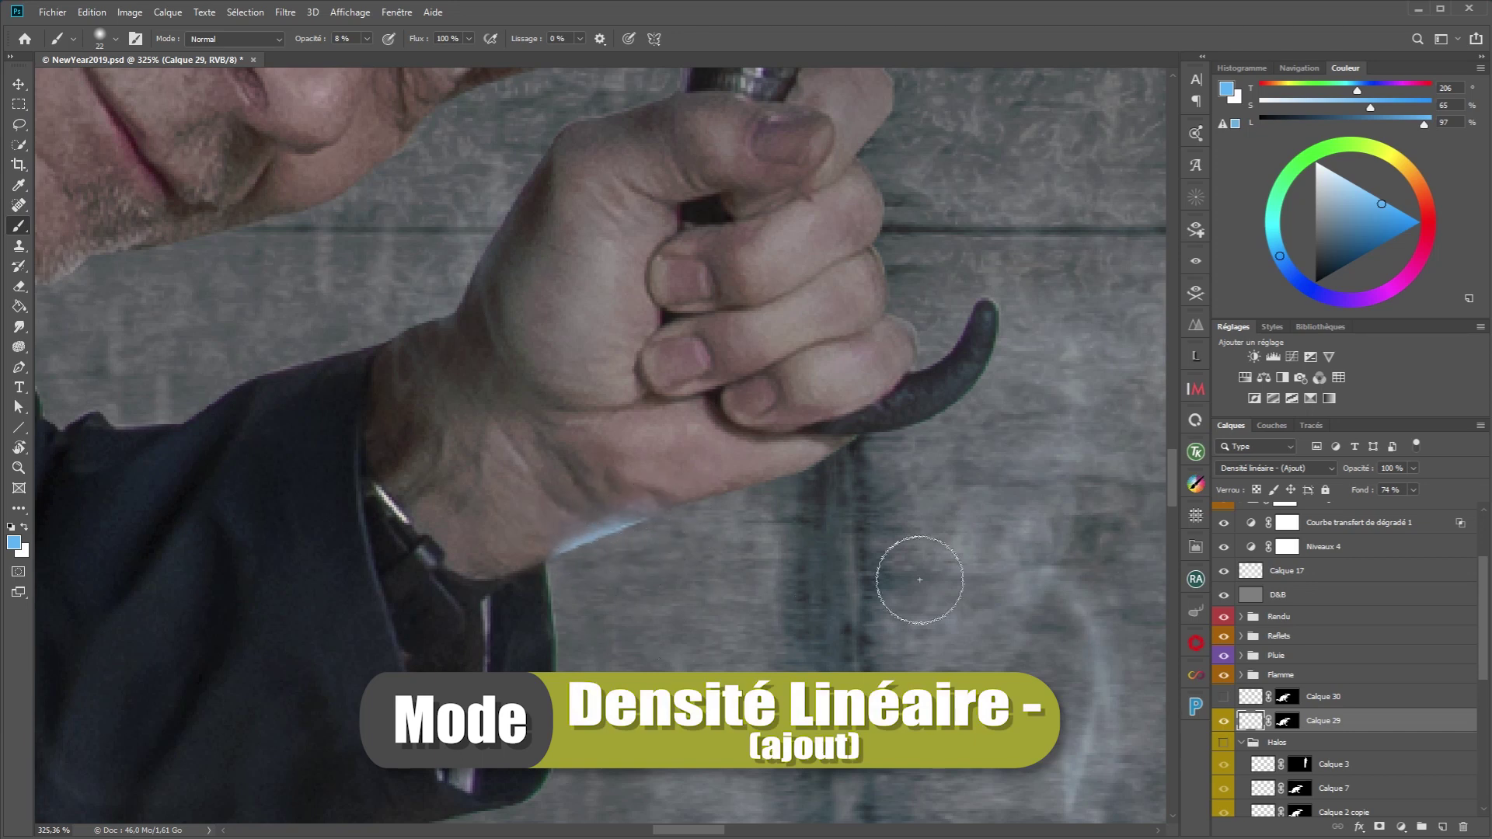
Step: Paint a pinkish-red glow along the hand's underside with a 20 px soft brush
{"action": "left_click", "coordinate": [1426, 240]}
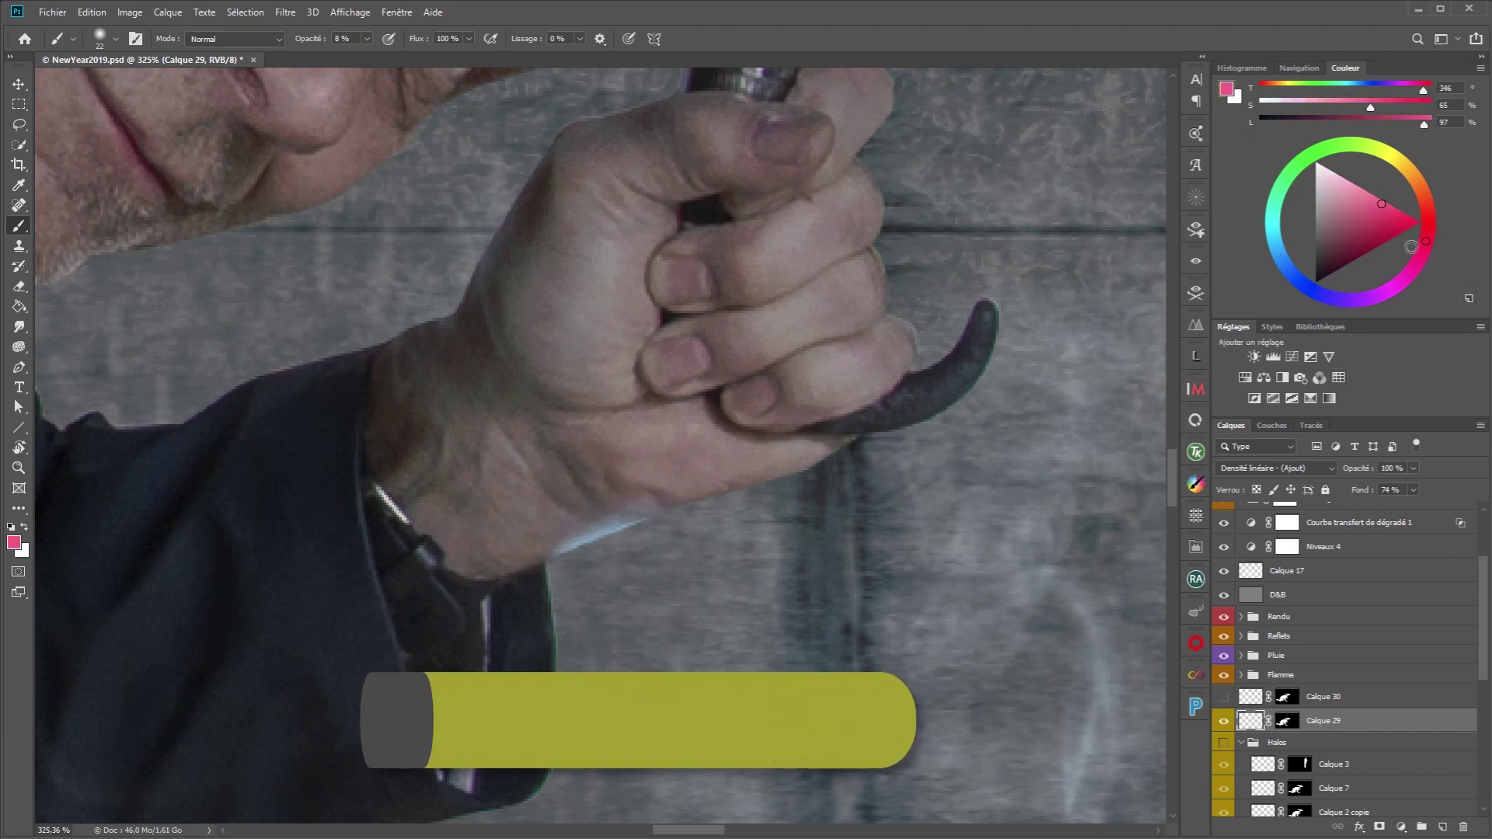
{"action": "left_click_drag", "start_coordinate": [1416, 248], "coordinate": [1412, 234]}
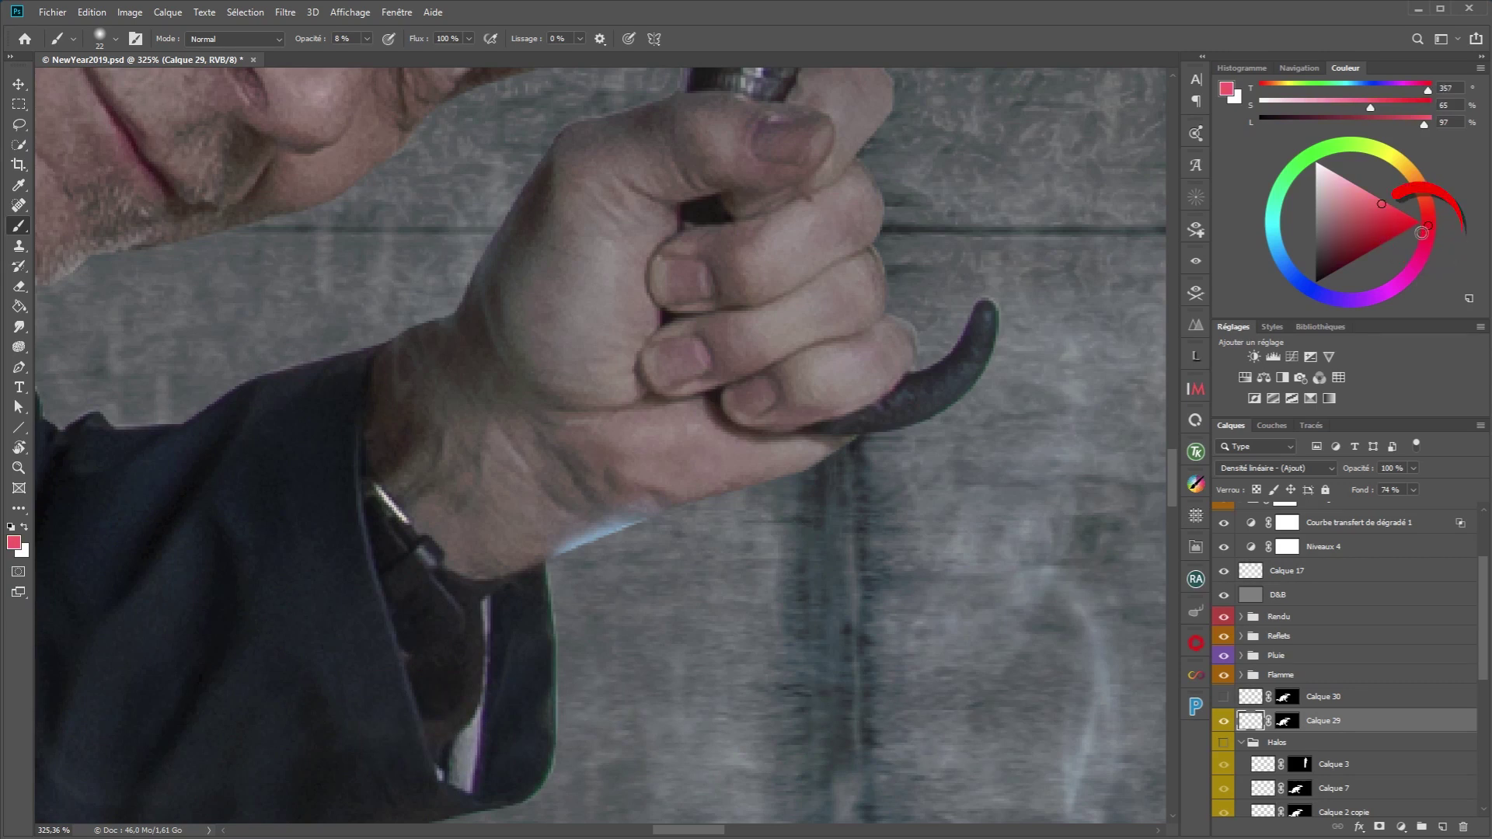
{"action": "left_click_drag", "start_coordinate": [751, 504], "coordinate": [730, 503]}
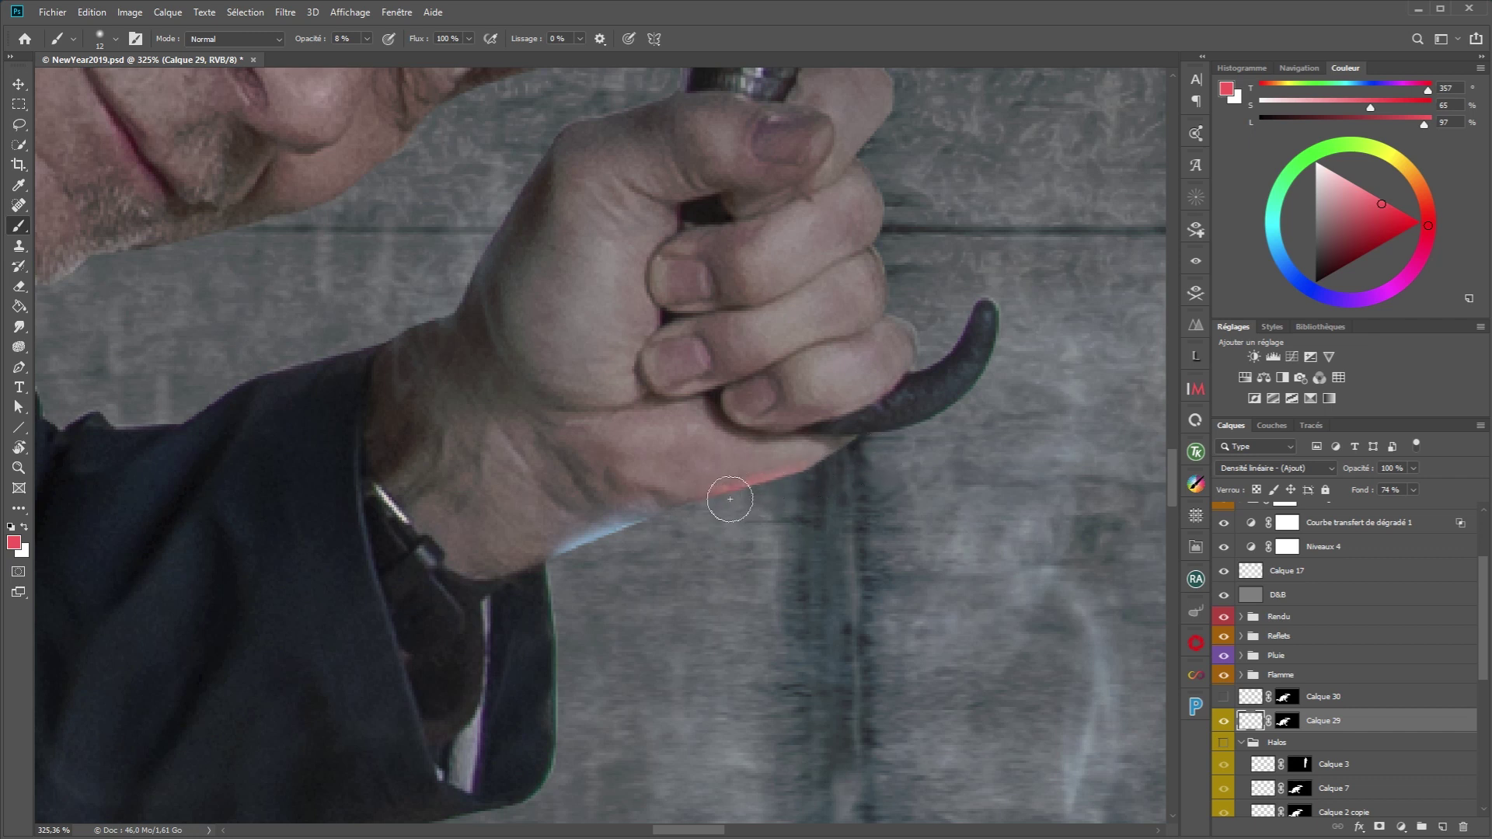
{"action": "left_click_drag", "start_coordinate": [704, 510], "coordinate": [943, 477]}
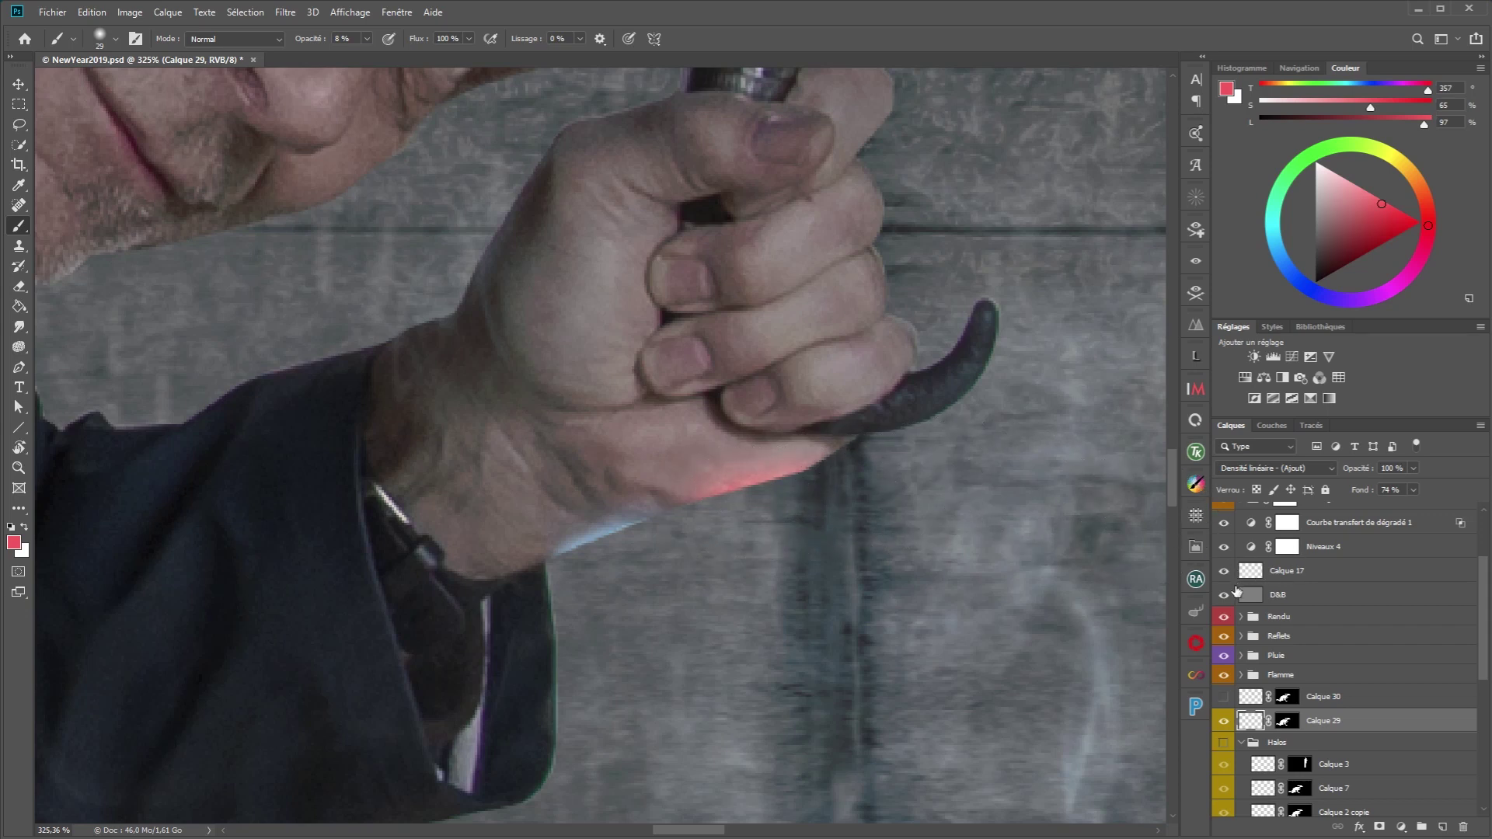
Step: Toggle Calque 29 on and off to compare the hand glow
{"action": "left_click", "coordinate": [1223, 722]}
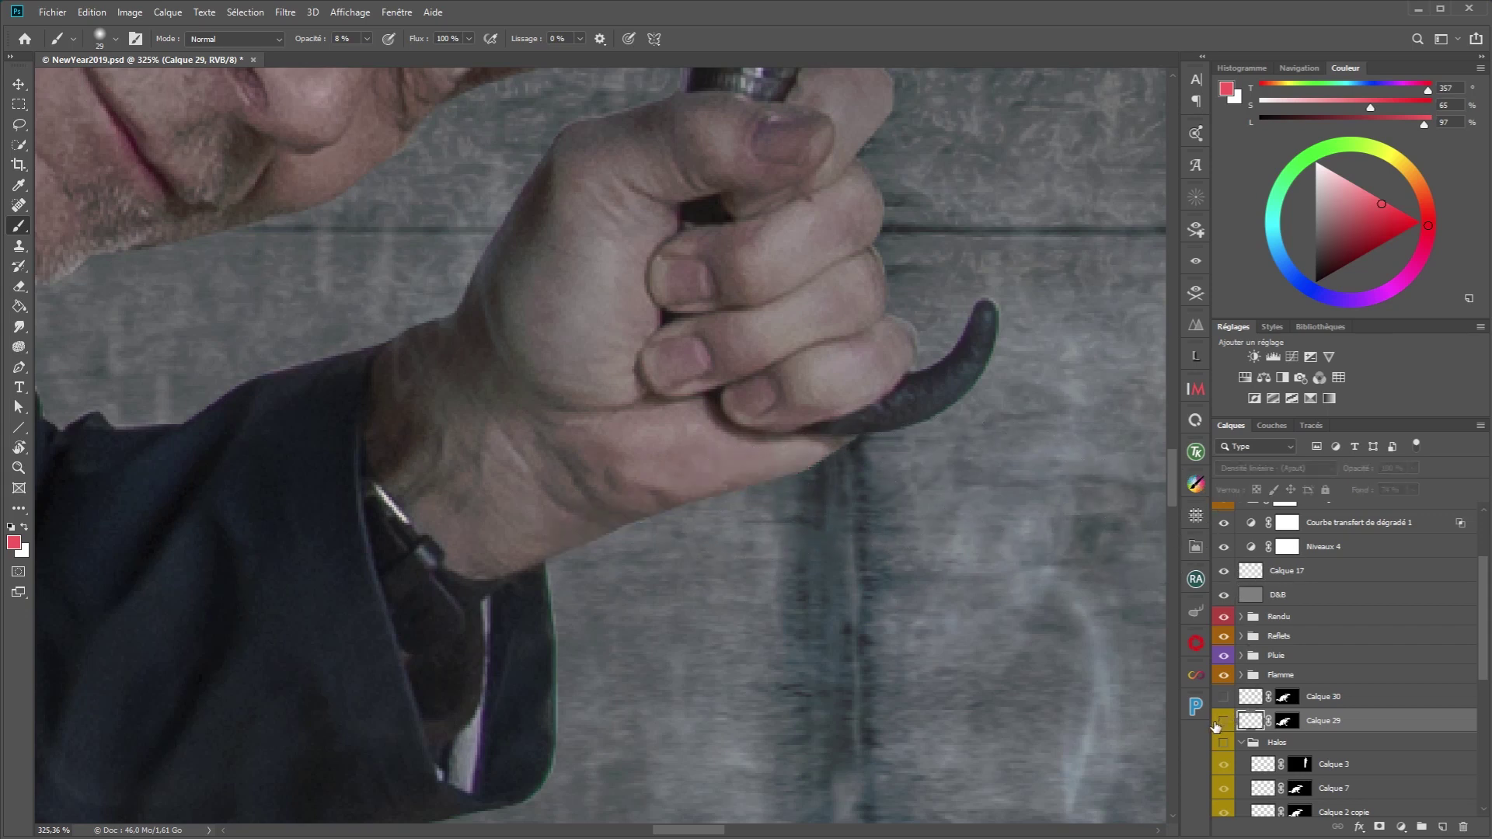
{"action": "left_click", "coordinate": [1219, 723]}
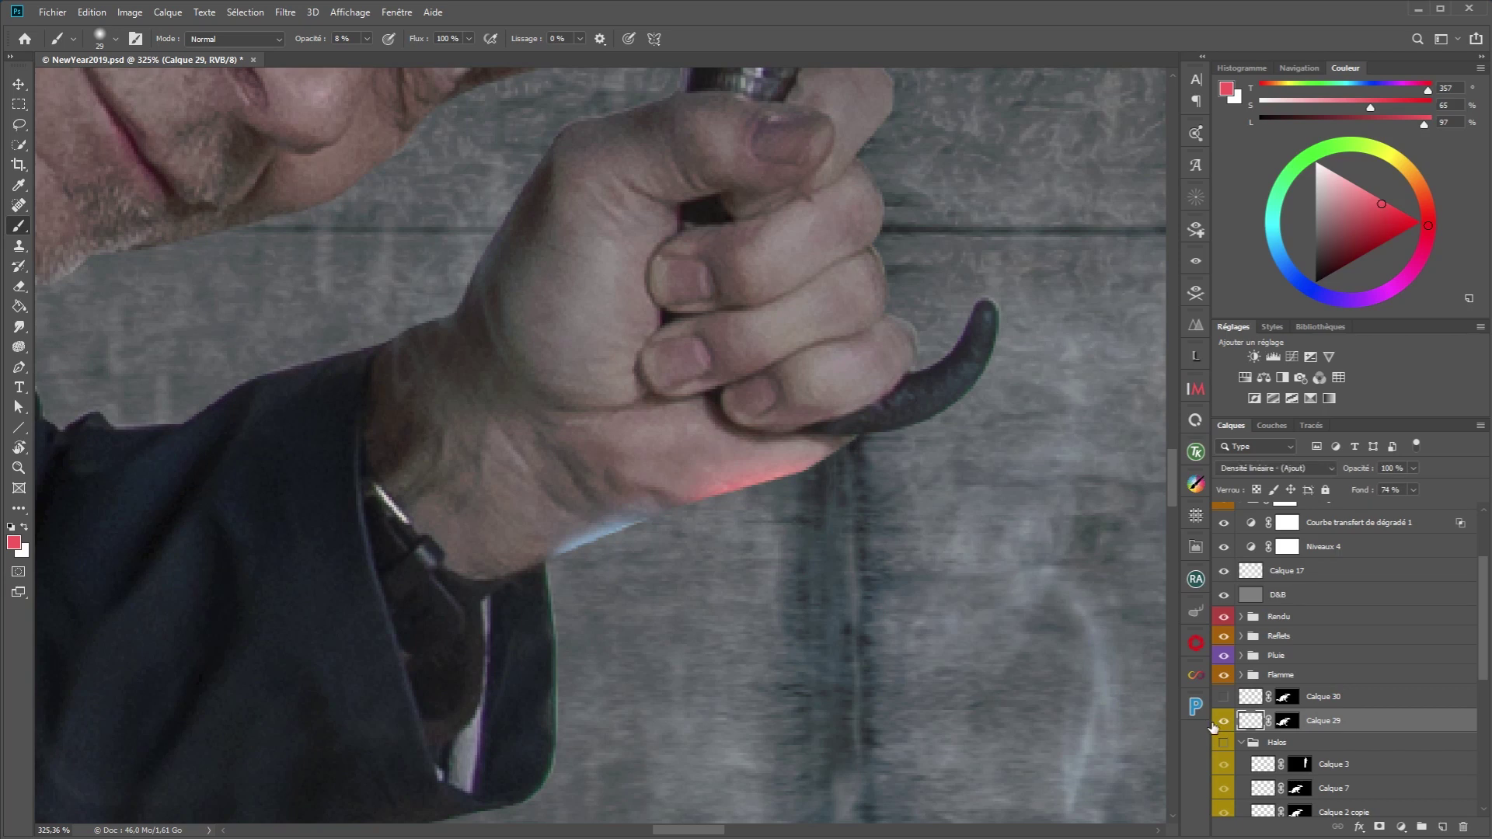
{"action": "left_click", "coordinate": [1223, 722]}
{"action": "left_click", "coordinate": [1219, 723]}
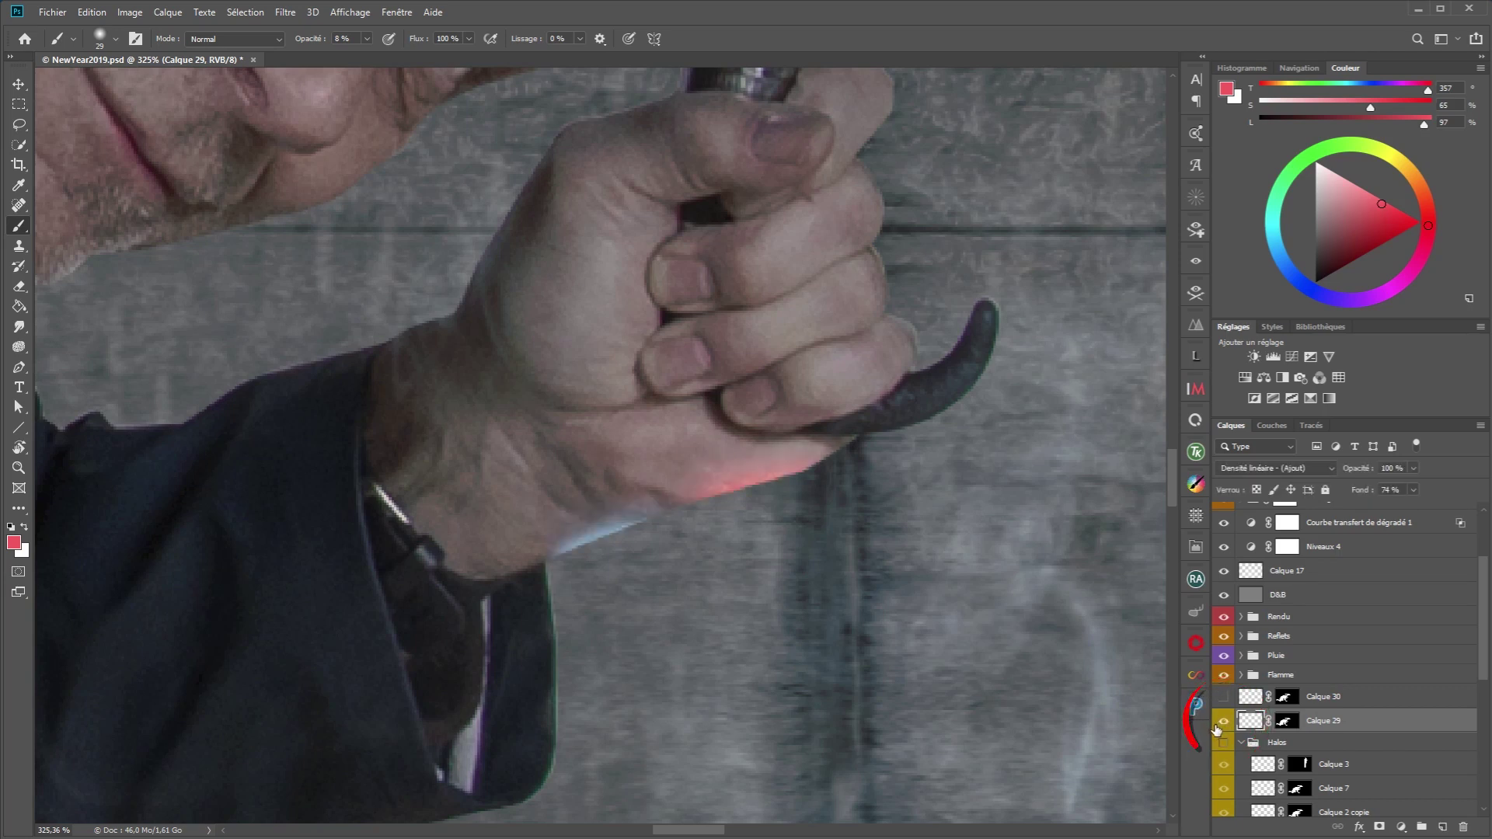